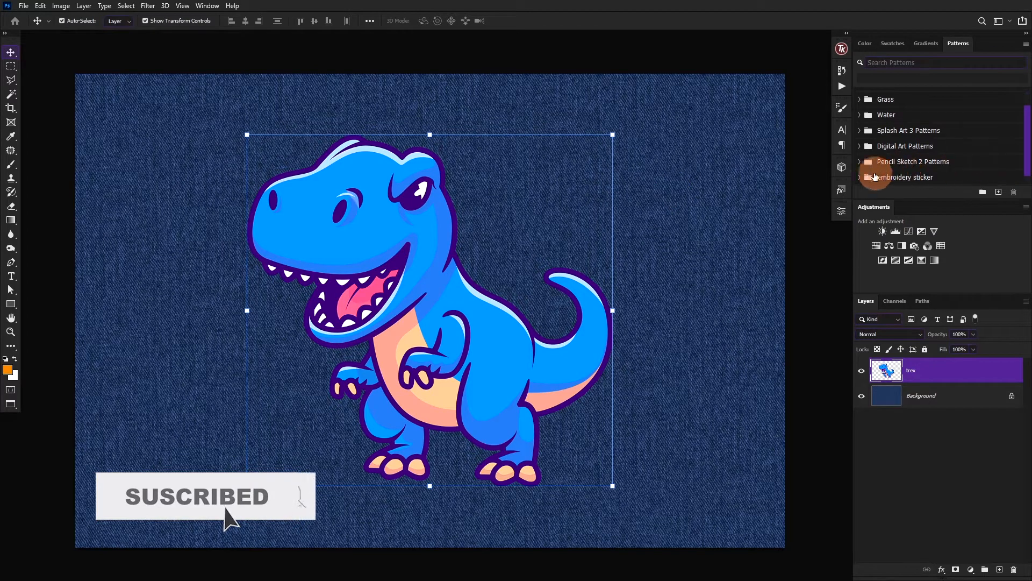
# - Expand the embroidery sticker pattern group and its Embroidery Sticker subgroup to view the patterns inside
pyautogui.click(892, 176)
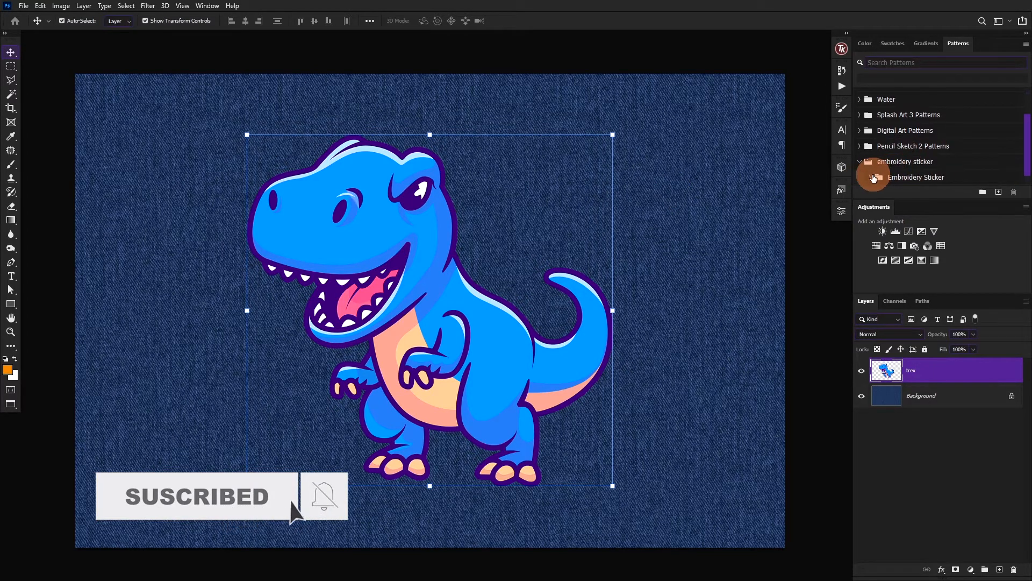
pyautogui.click(871, 176)
pyautogui.moveTo(906, 177); pyautogui.dragTo(702, 207)
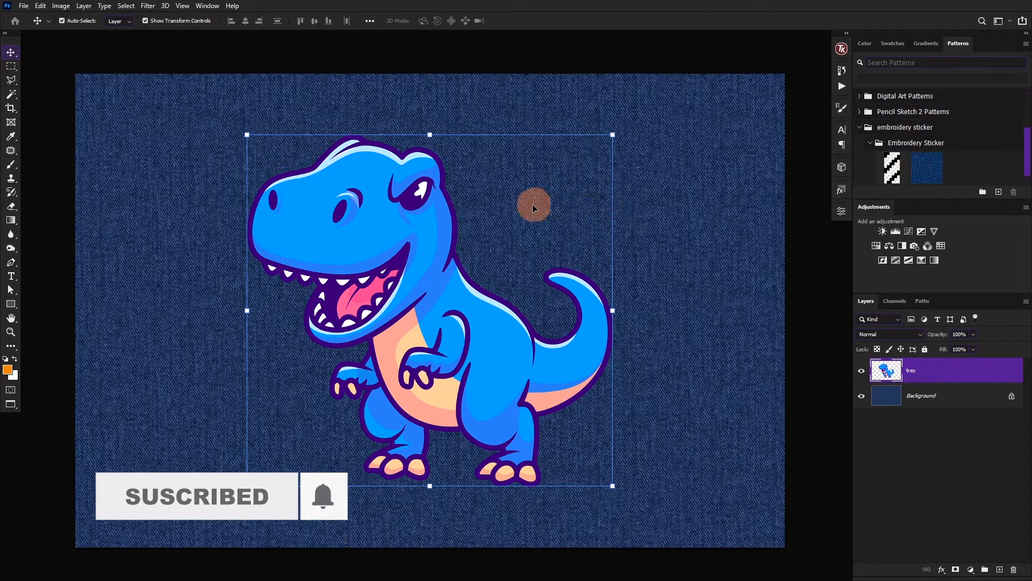
pyautogui.moveTo(532, 205)
pyautogui.mouseDown()
pyautogui.moveTo(251, 249)
pyautogui.moveTo(39, 246)
pyautogui.mouseUp()
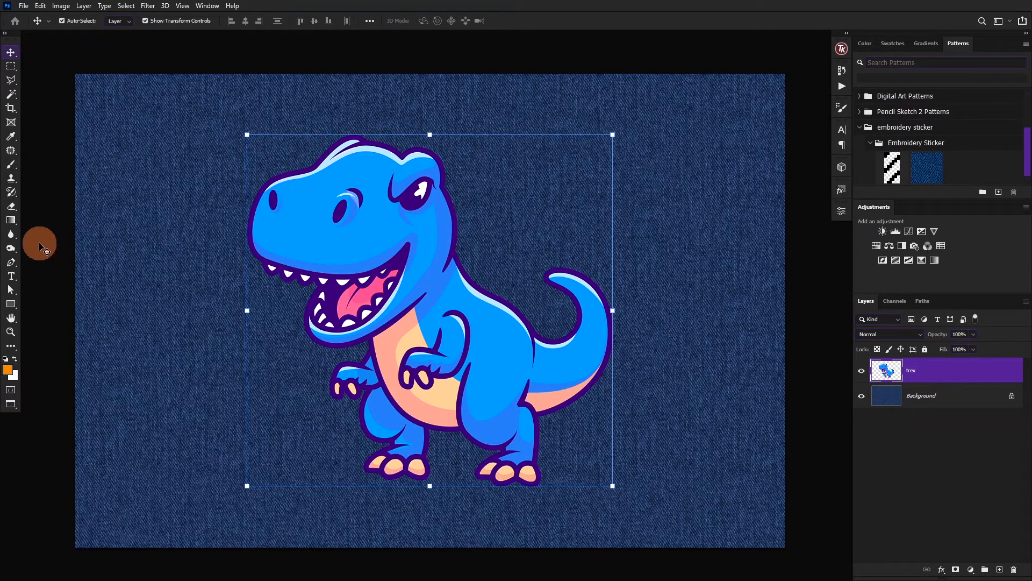
# - Import the Embroidery.abr brush file into the Brush tool's presets
pyautogui.click(11, 164)
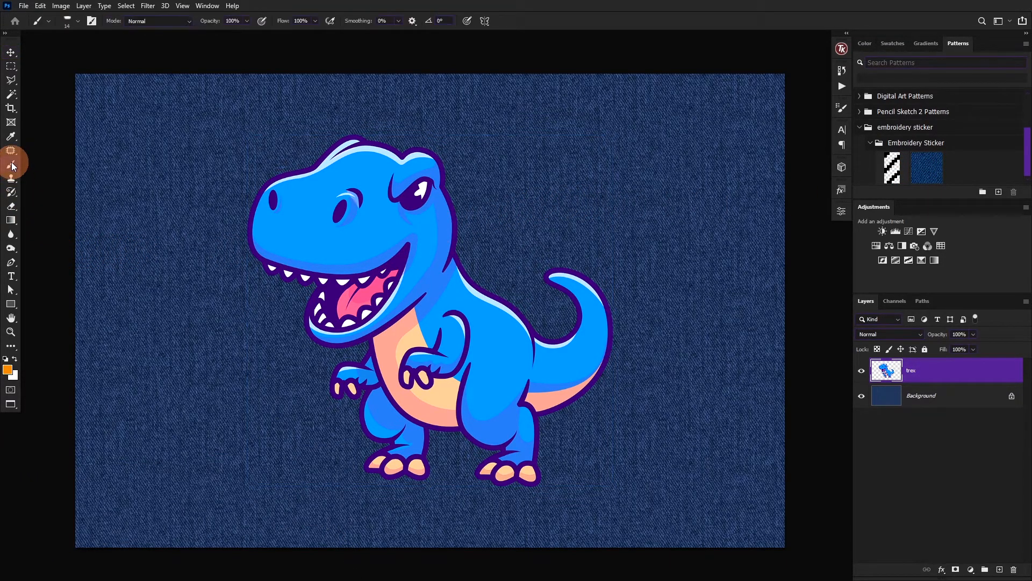
pyautogui.rightClick(433, 128)
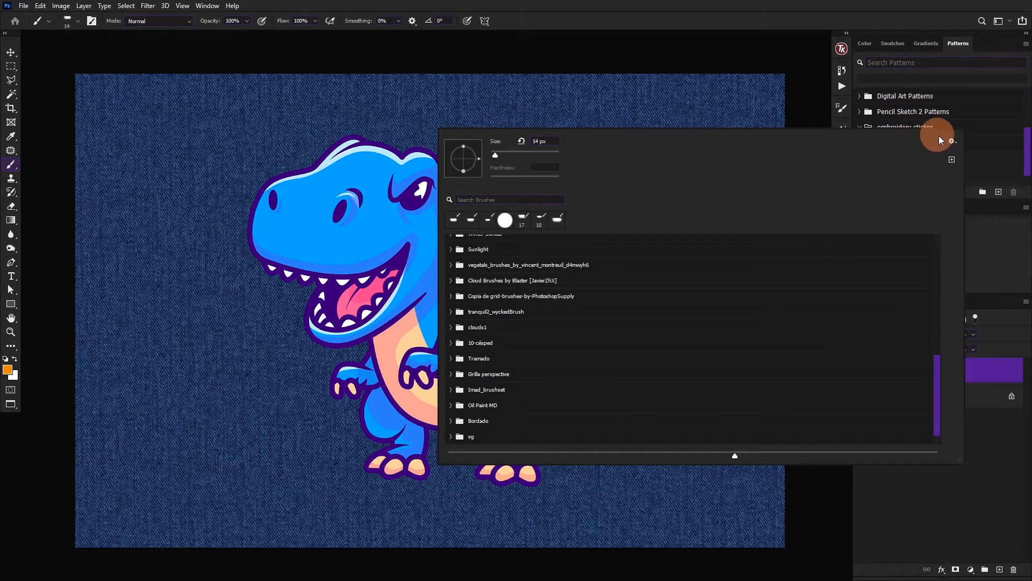
pyautogui.click(952, 141)
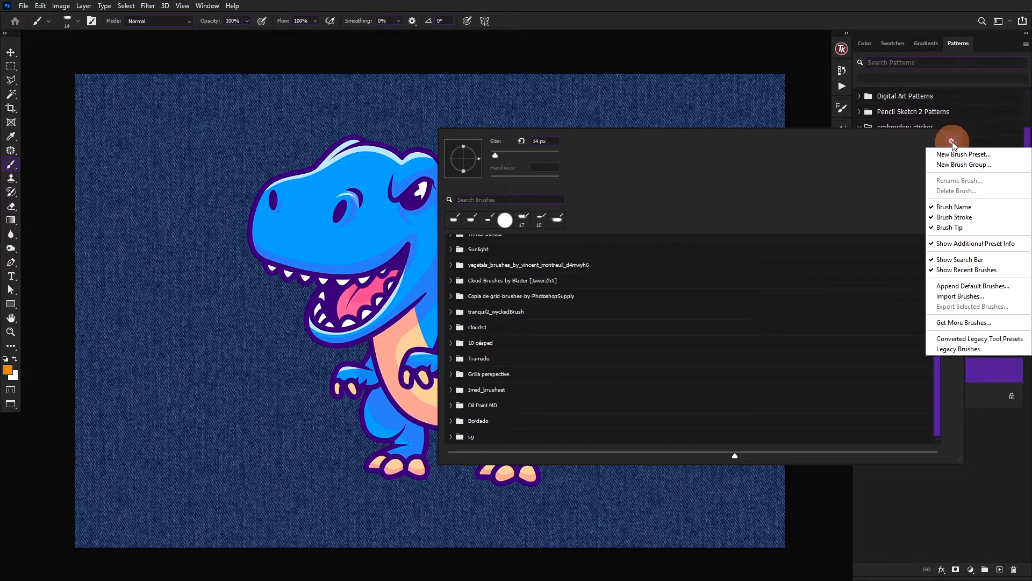
pyautogui.click(948, 296)
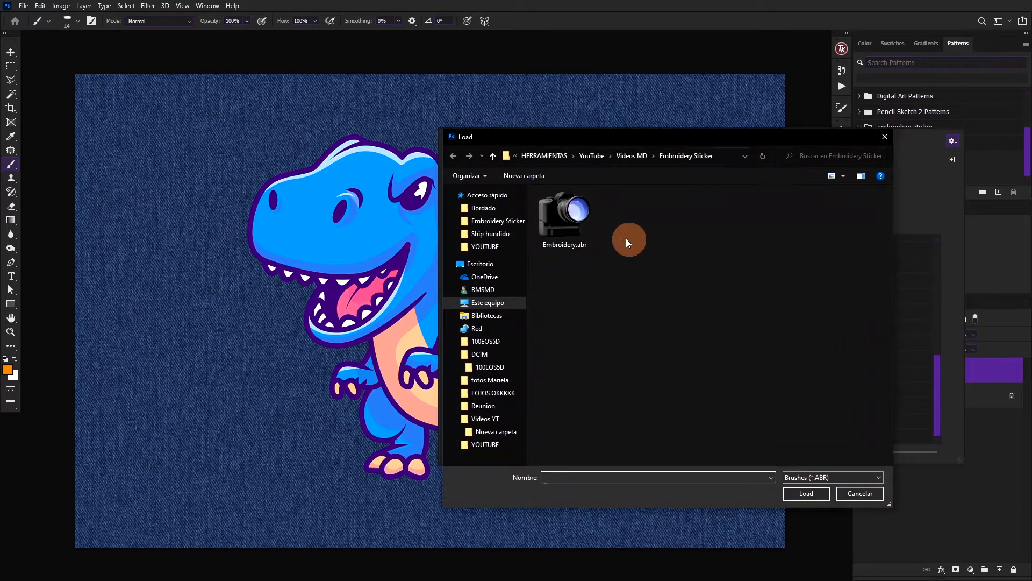
pyautogui.doubleClick(572, 219)
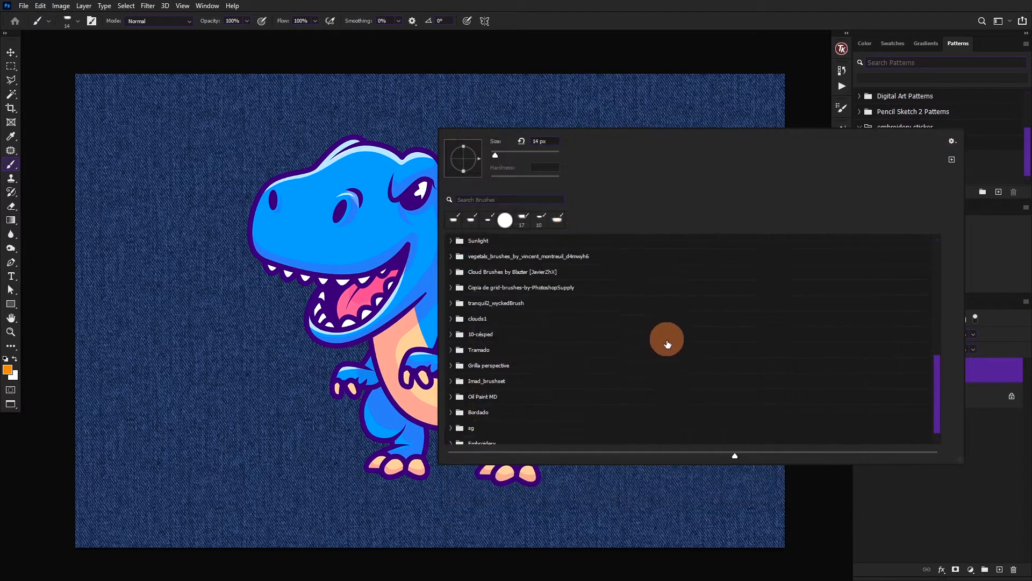
# - Look through the brushes in the nested Embroidery brush group, then return to the Move tool
pyautogui.click(452, 442)
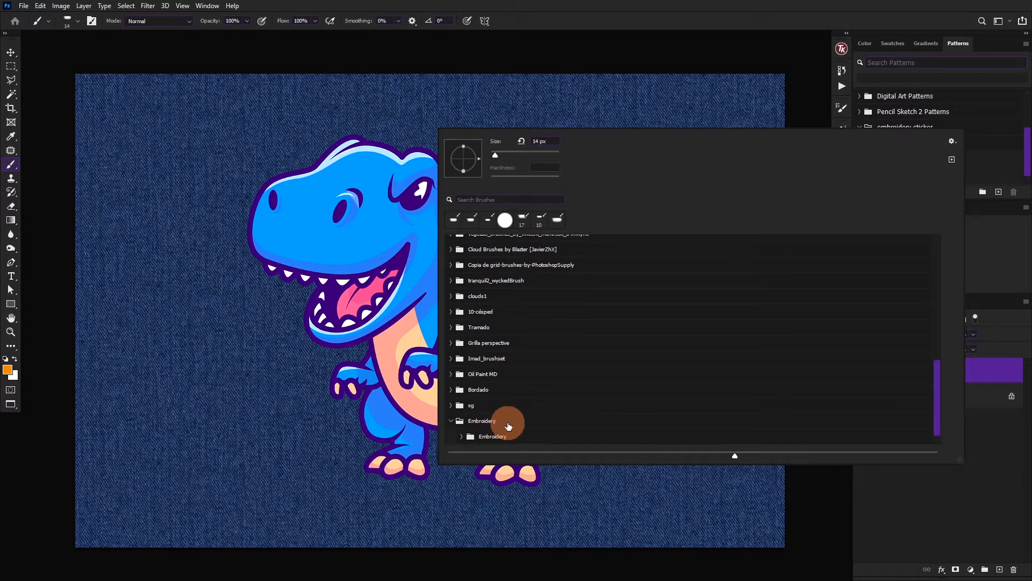
pyautogui.click(460, 435)
pyautogui.scroll(-5, 525, 417)
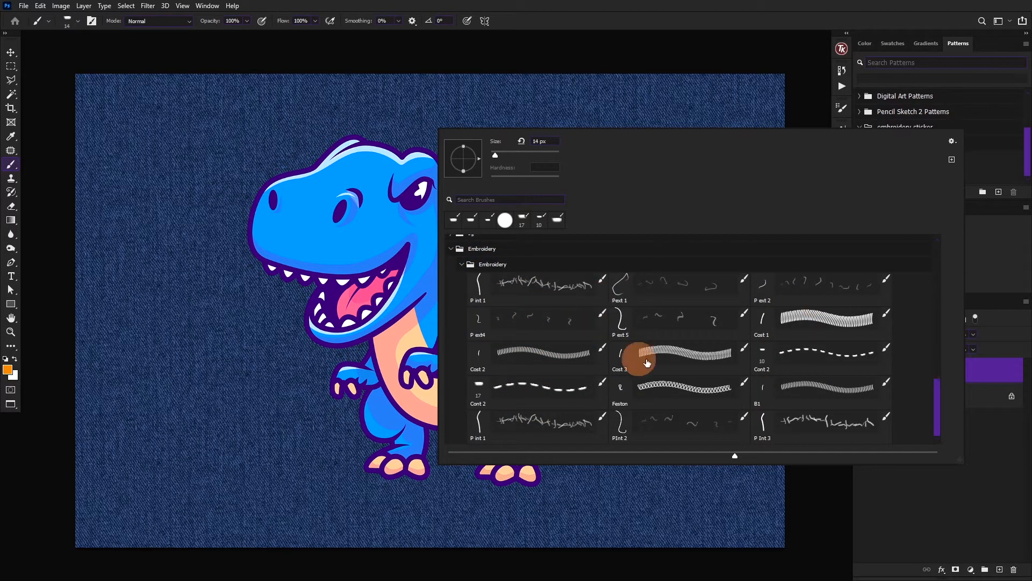
pyautogui.click(11, 52)
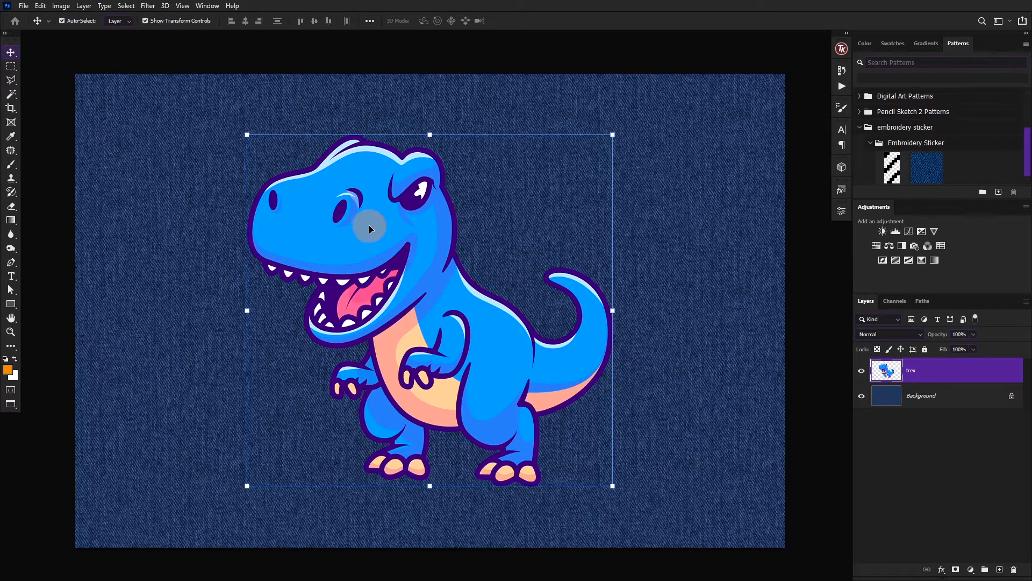
# - Add a Bevel & Emboss effect with a size of 6 px to the trex layer
pyautogui.click(936, 568)
pyautogui.click(969, 466)
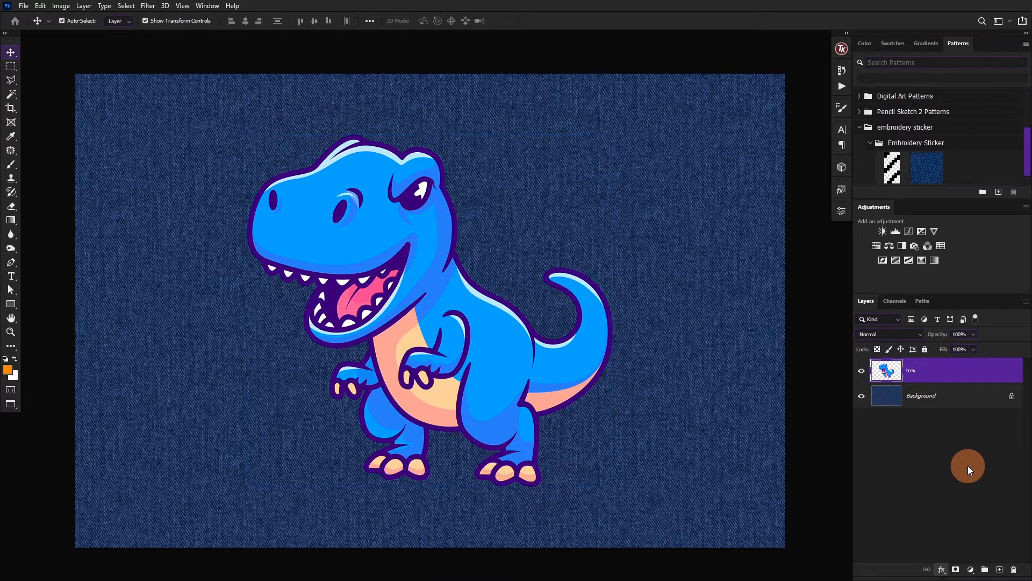
pyautogui.moveTo(772, 162); pyautogui.dragTo(641, 103)
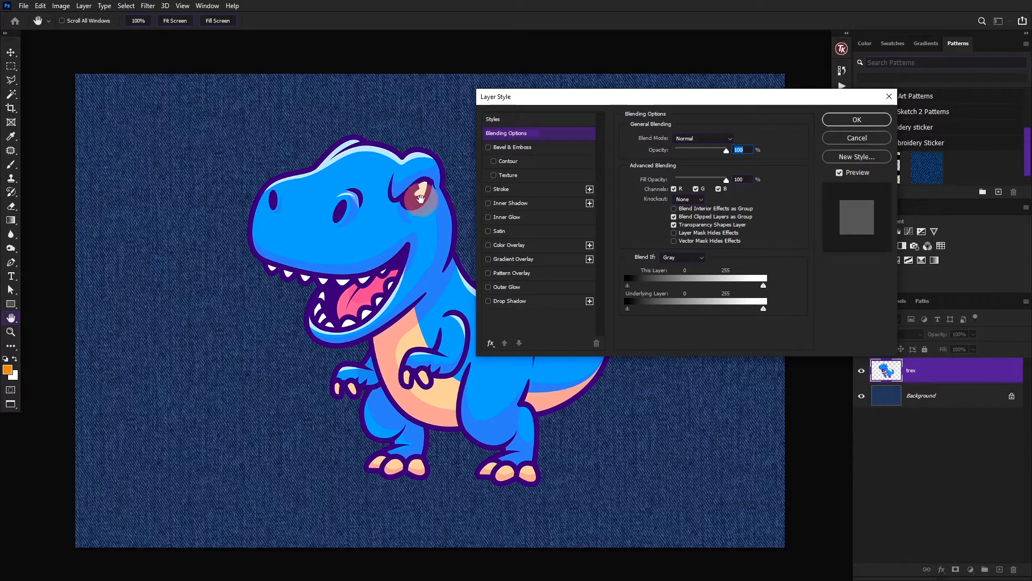
pyautogui.click(489, 147)
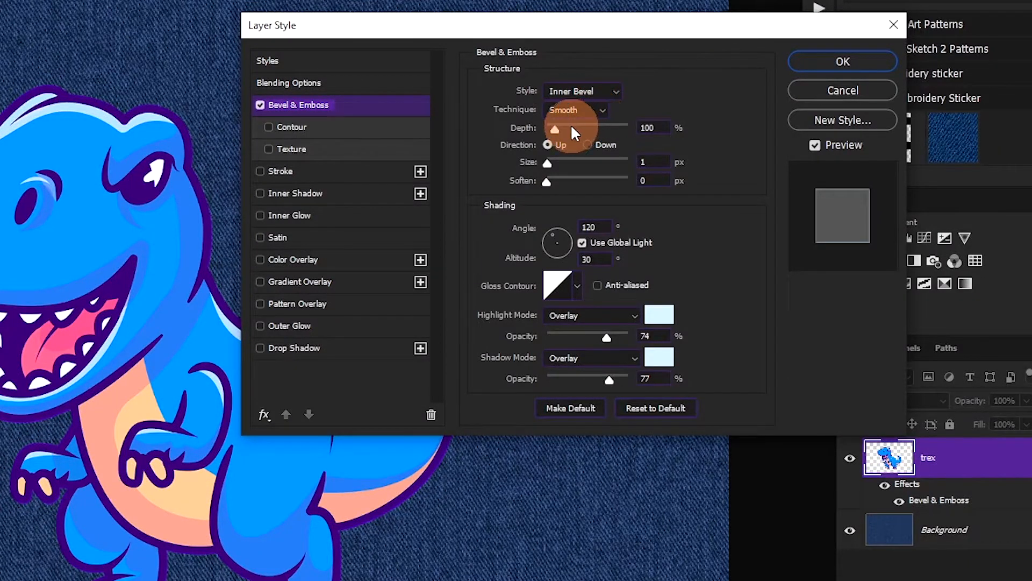
pyautogui.moveTo(555, 161); pyautogui.dragTo(553, 161)
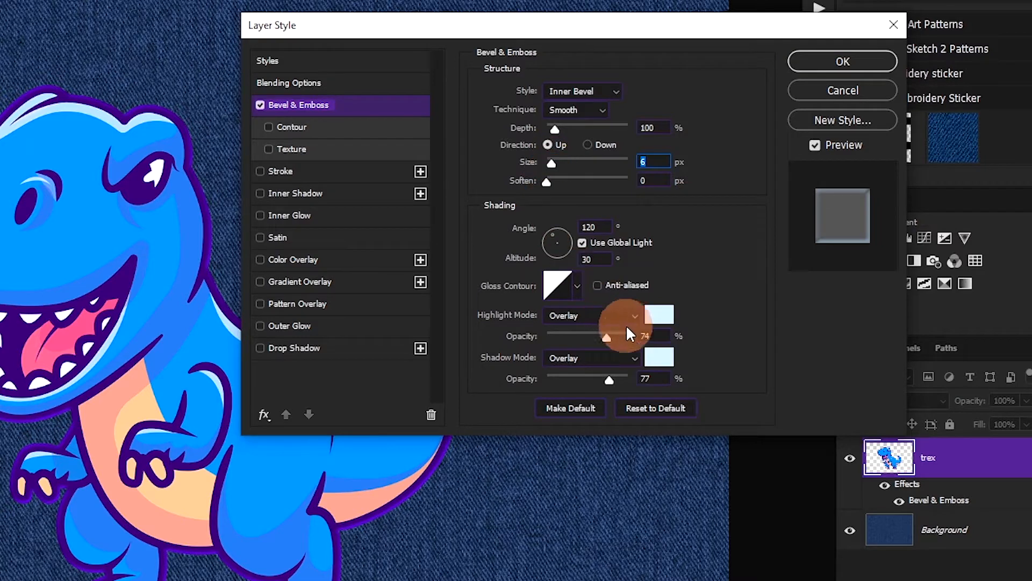
# - Make the bevel's shadow black (000000) with Multiply blending and 28% opacity
pyautogui.click(659, 358)
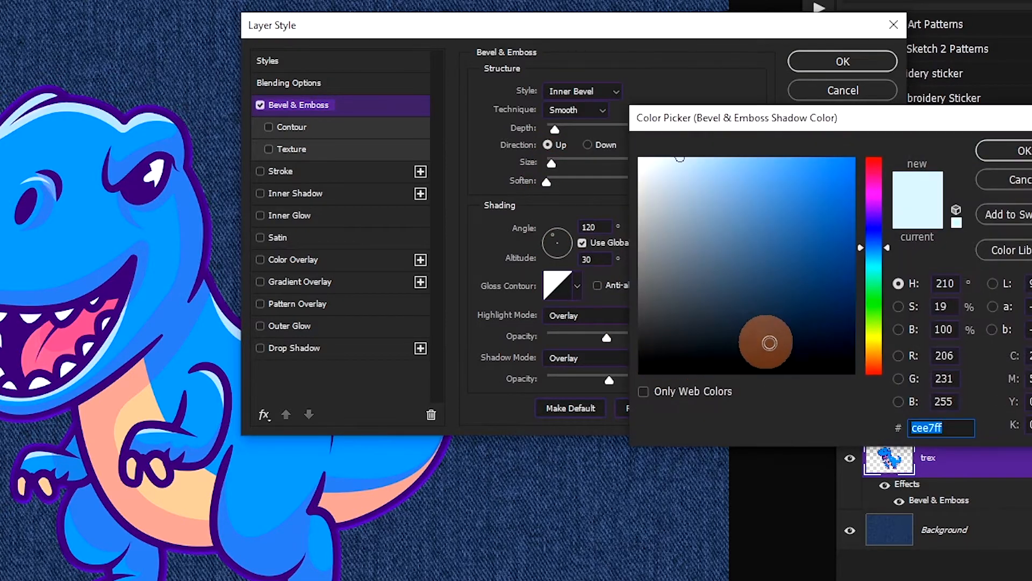
pyautogui.moveTo(760, 341); pyautogui.dragTo(848, 376)
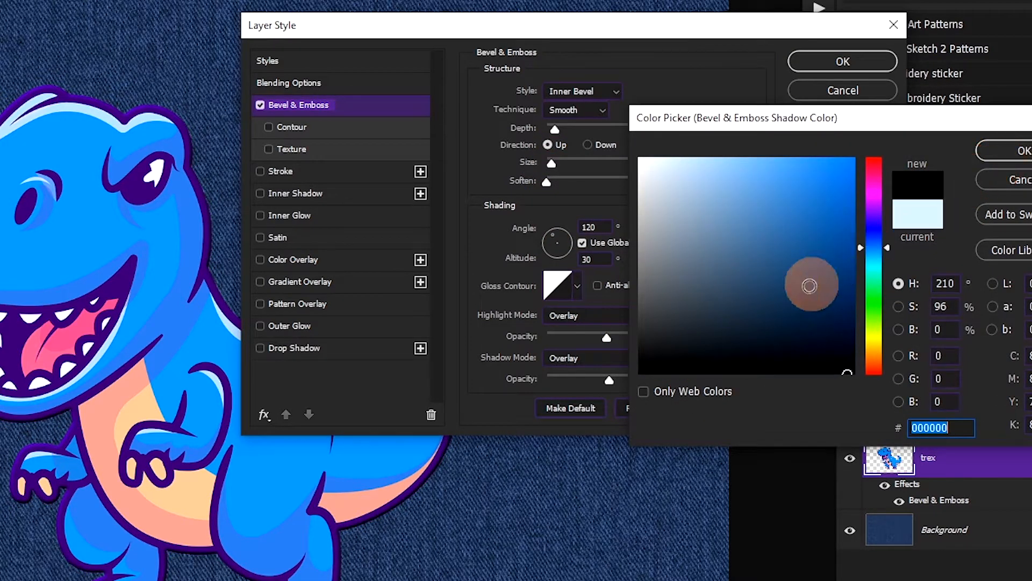
pyautogui.click(1013, 161)
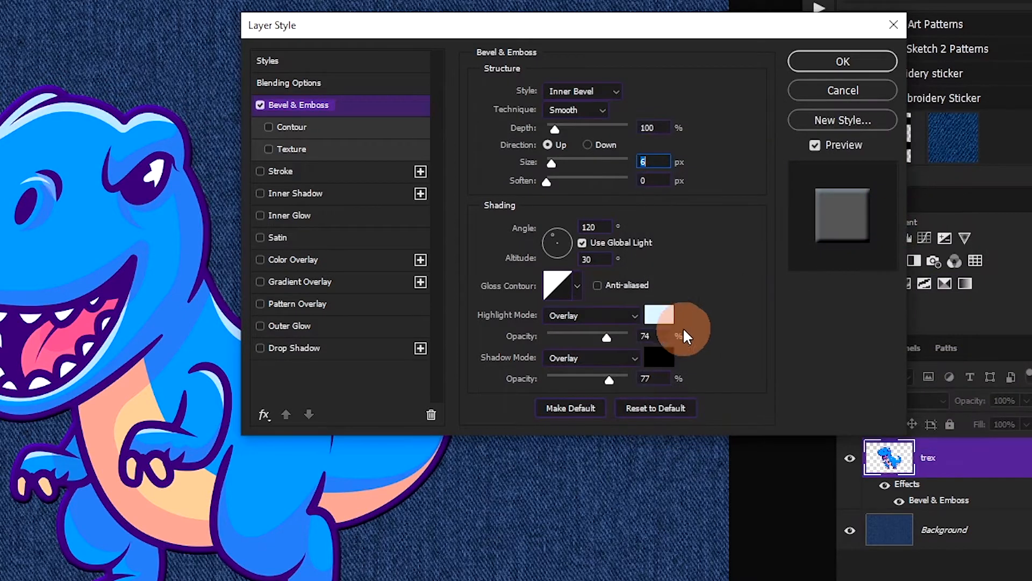
pyautogui.click(630, 359)
pyautogui.click(562, 397)
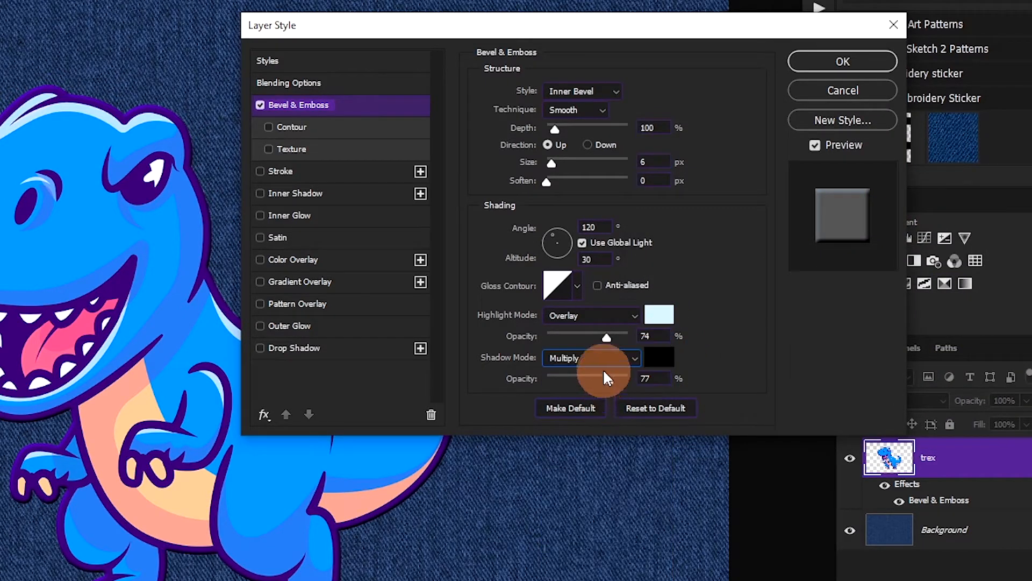
pyautogui.moveTo(602, 371); pyautogui.dragTo(571, 382)
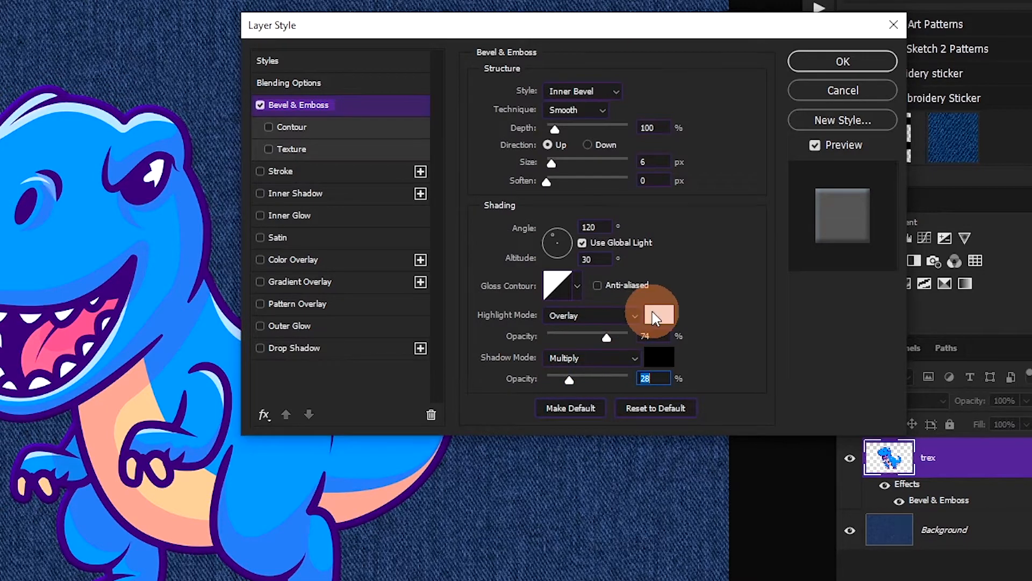
# - Set the bevel's highlight opacity to 100%, its soften value to 2 px and its depth to 230%
pyautogui.click(658, 314)
pyautogui.moveTo(679, 179); pyautogui.dragTo(714, 157)
pyautogui.click(991, 144)
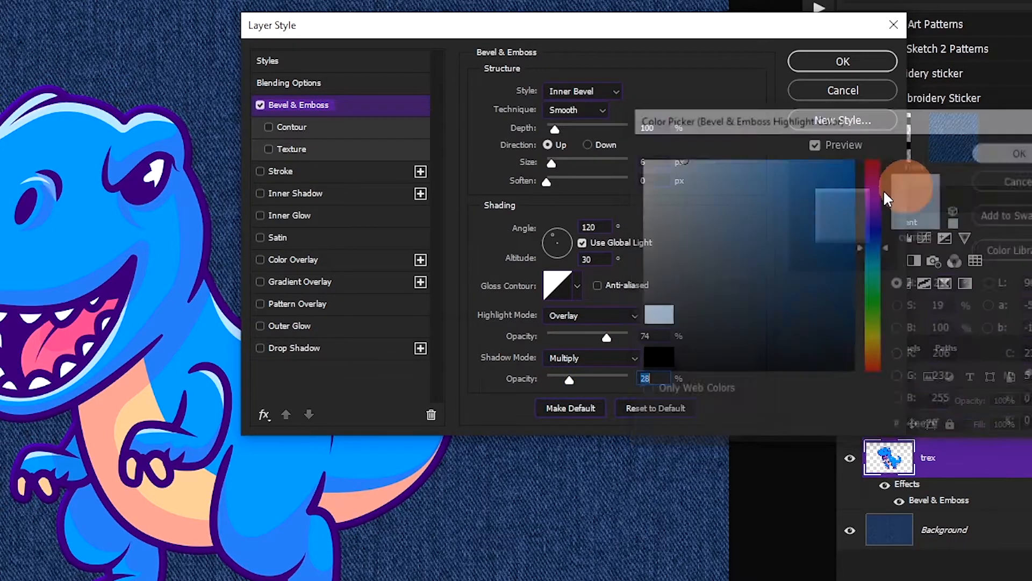
pyautogui.moveTo(612, 334); pyautogui.dragTo(640, 329)
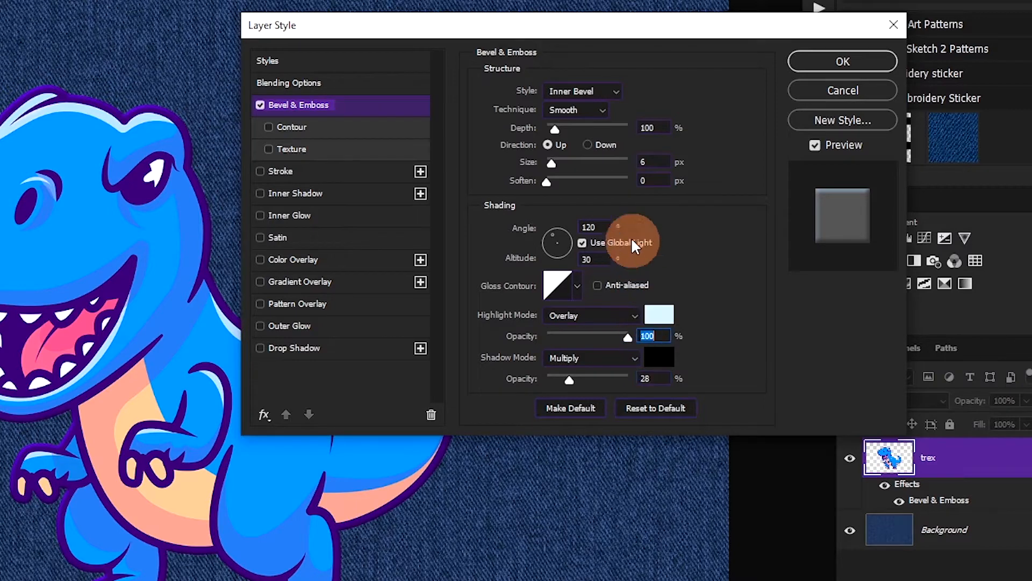
pyautogui.moveTo(550, 161)
pyautogui.mouseDown()
pyautogui.moveTo(547, 180)
pyautogui.moveTo(556, 178)
pyautogui.mouseUp()
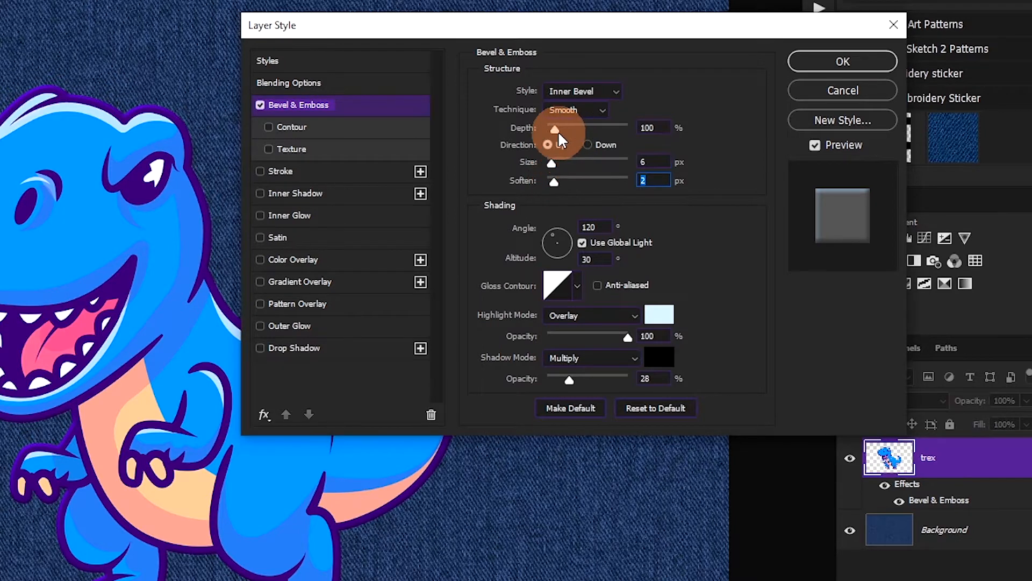
pyautogui.moveTo(558, 132); pyautogui.dragTo(565, 128)
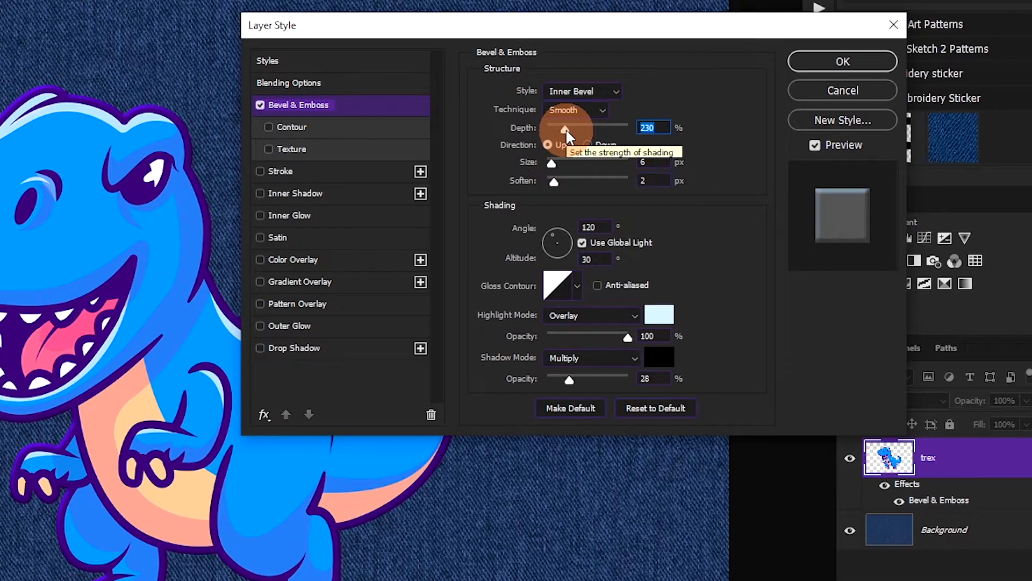
# - Add a Drop Shadow to the trex layer with 32% opacity, 7 px distance and 5% spread
pyautogui.click(261, 347)
pyautogui.click(296, 350)
pyautogui.moveTo(543, 172); pyautogui.dragTo(543, 174)
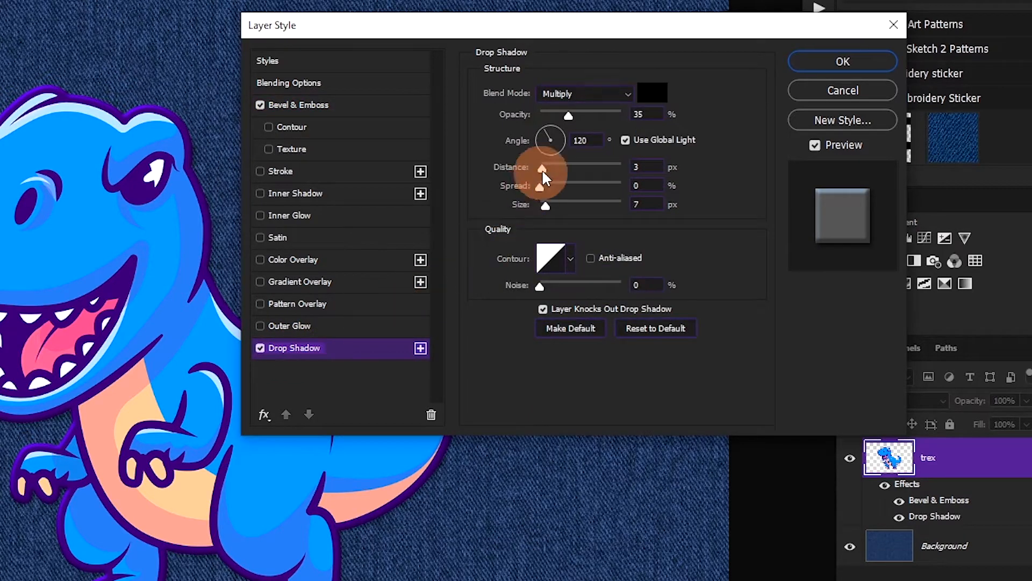
pyautogui.moveTo(581, 125); pyautogui.dragTo(621, 113)
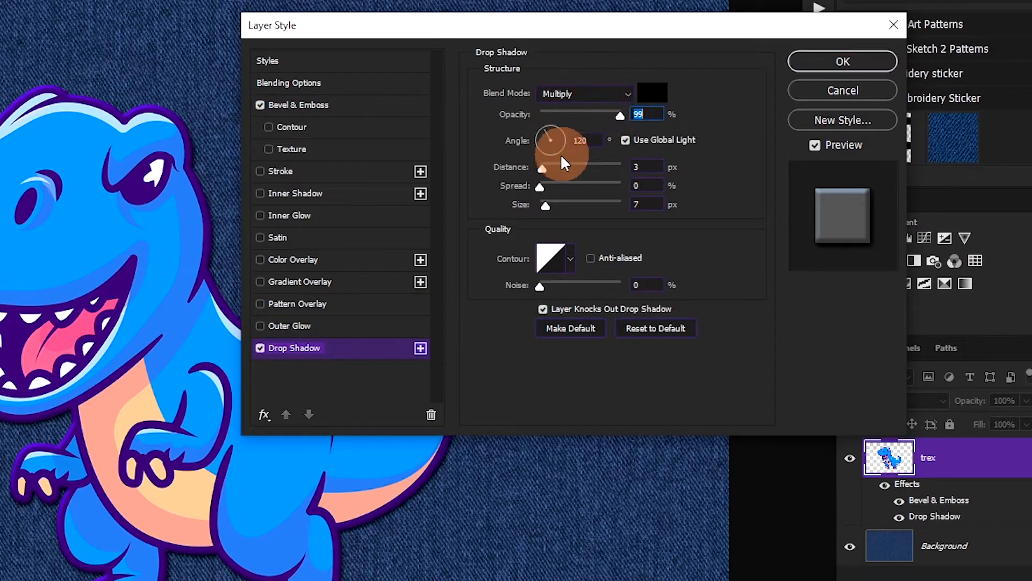
pyautogui.moveTo(544, 168)
pyautogui.mouseDown()
pyautogui.moveTo(557, 163)
pyautogui.moveTo(537, 183)
pyautogui.mouseUp()
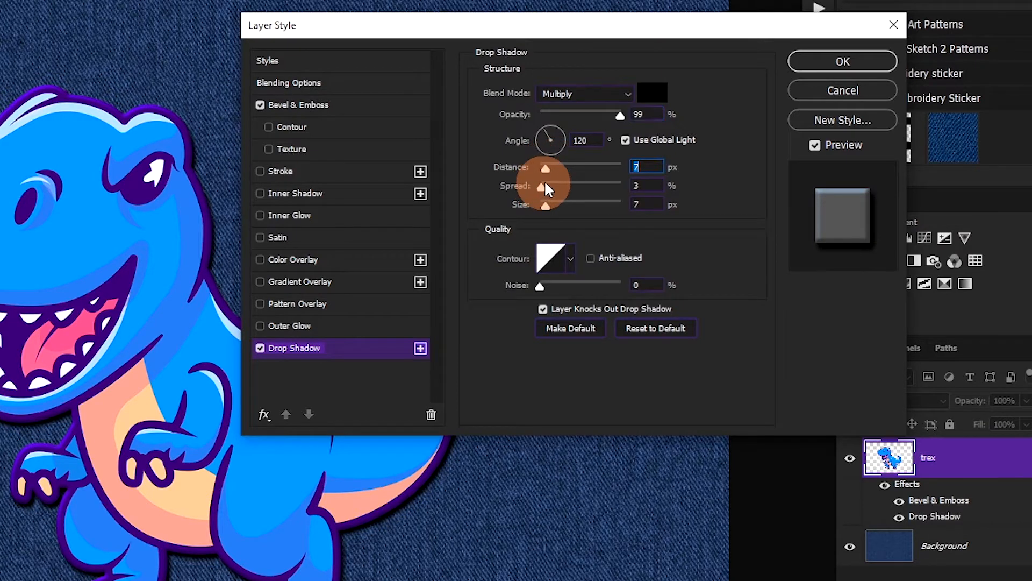
pyautogui.moveTo(619, 114); pyautogui.dragTo(566, 120)
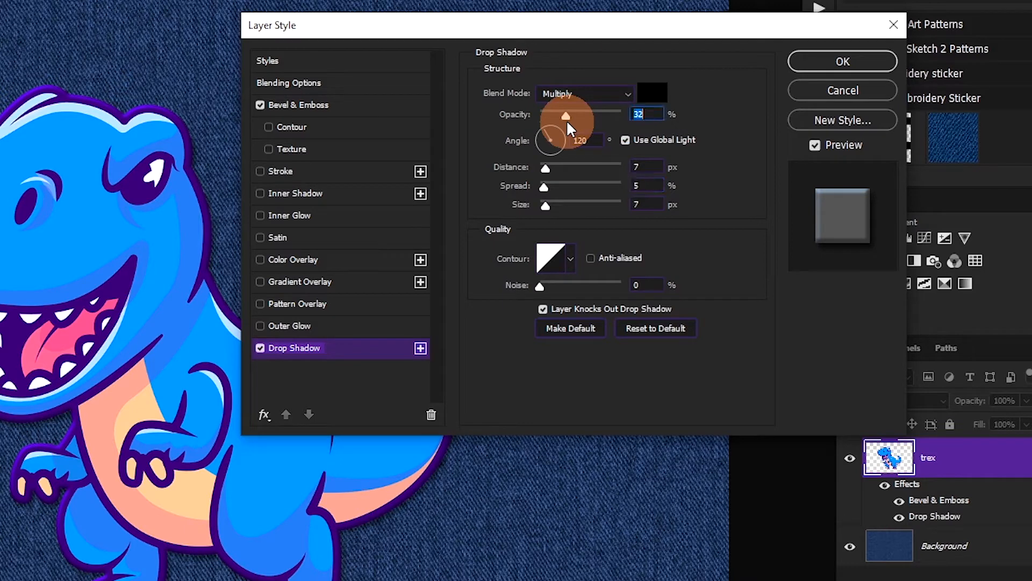
# - Add an Inner Shadow to the trex layer with 52% opacity, 1 px distance and 9 px size
pyautogui.click(260, 193)
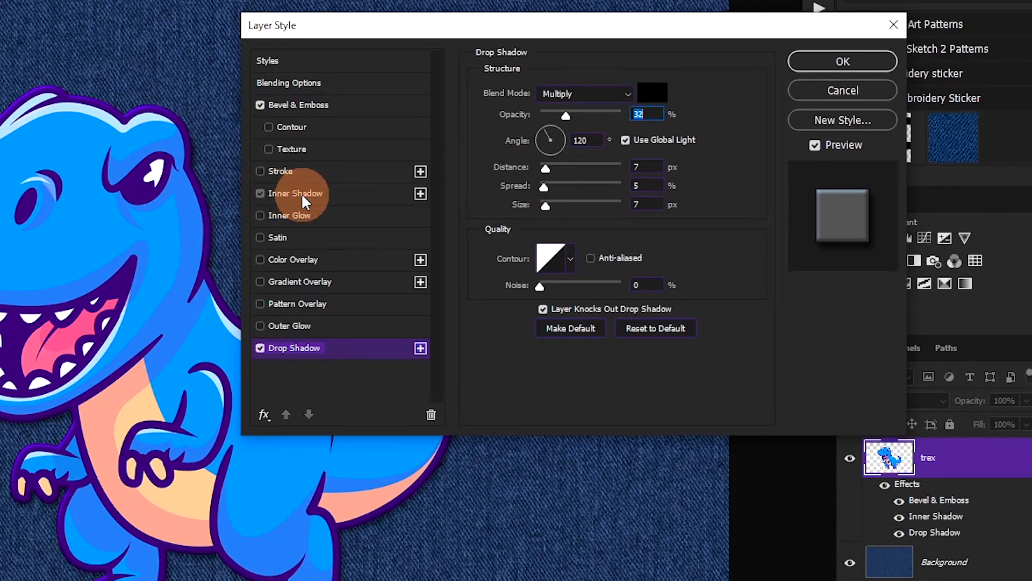
pyautogui.click(295, 193)
pyautogui.moveTo(576, 186); pyautogui.dragTo(542, 168)
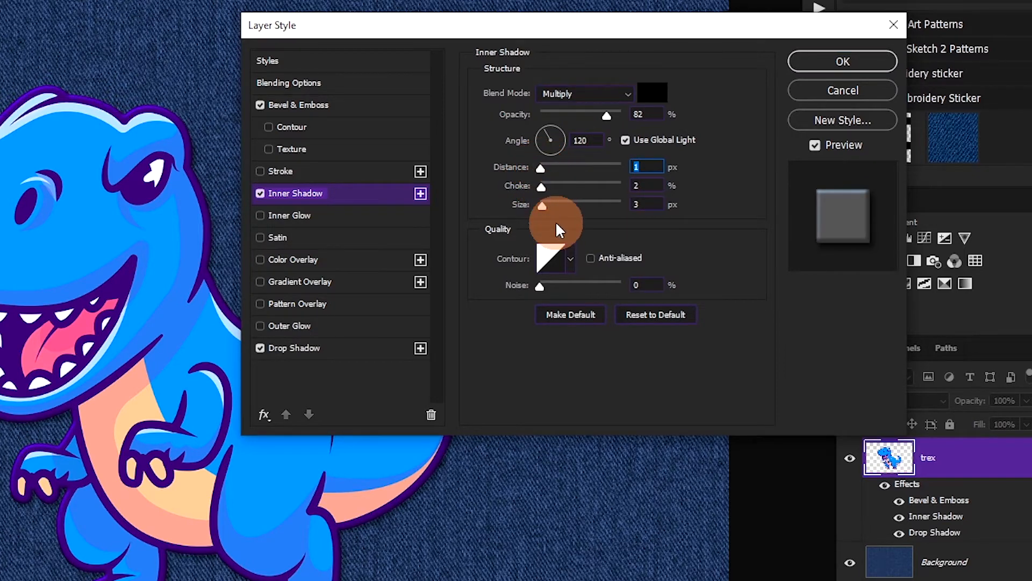
pyautogui.moveTo(543, 205); pyautogui.dragTo(546, 204)
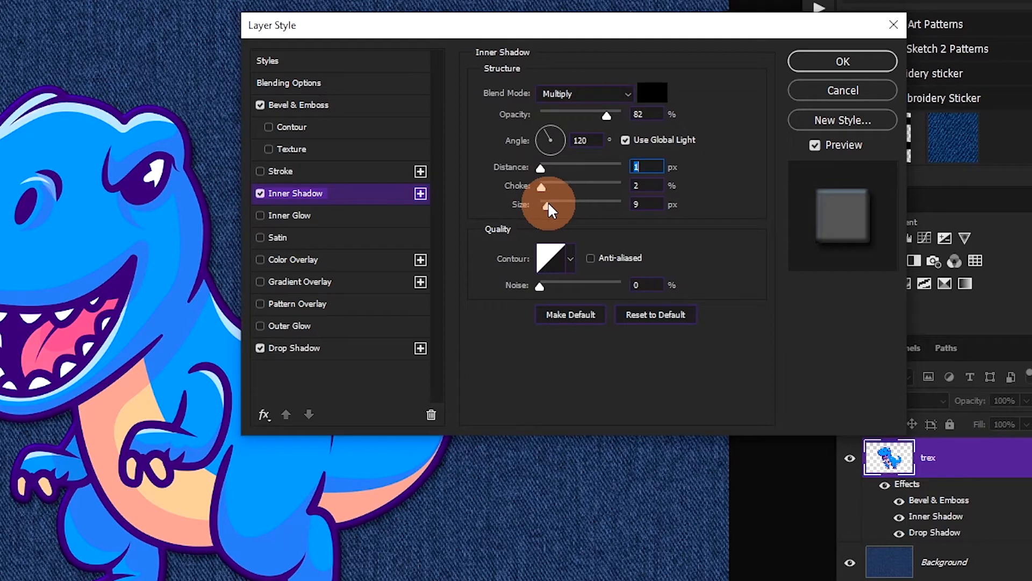
pyautogui.click(547, 204)
pyautogui.moveTo(606, 115); pyautogui.dragTo(583, 115)
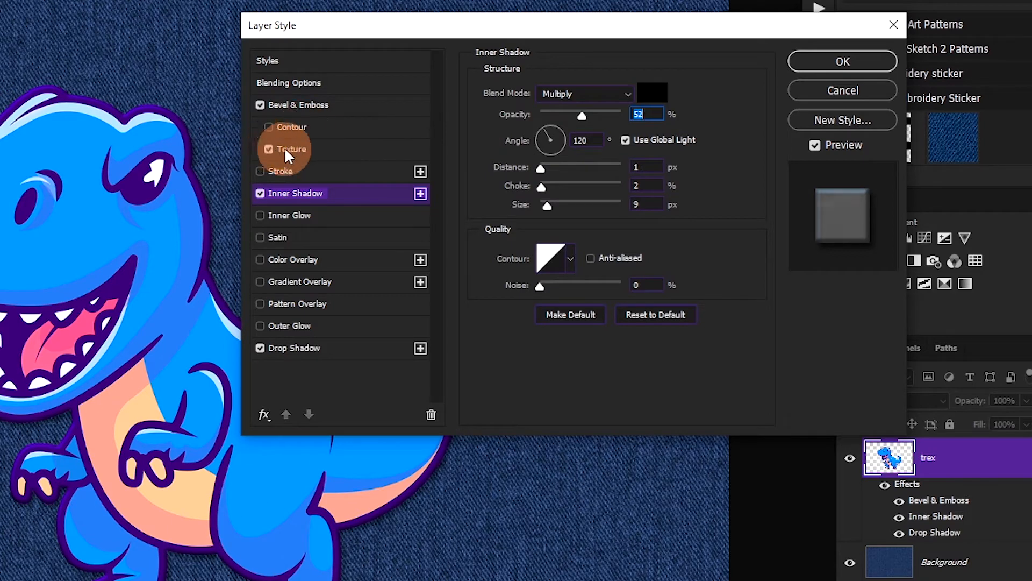
# - Add a Texture to the trex layer's bevel using the black-and-white diagonal stripe pattern from the Embroidery Sticker group
pyautogui.click(300, 149)
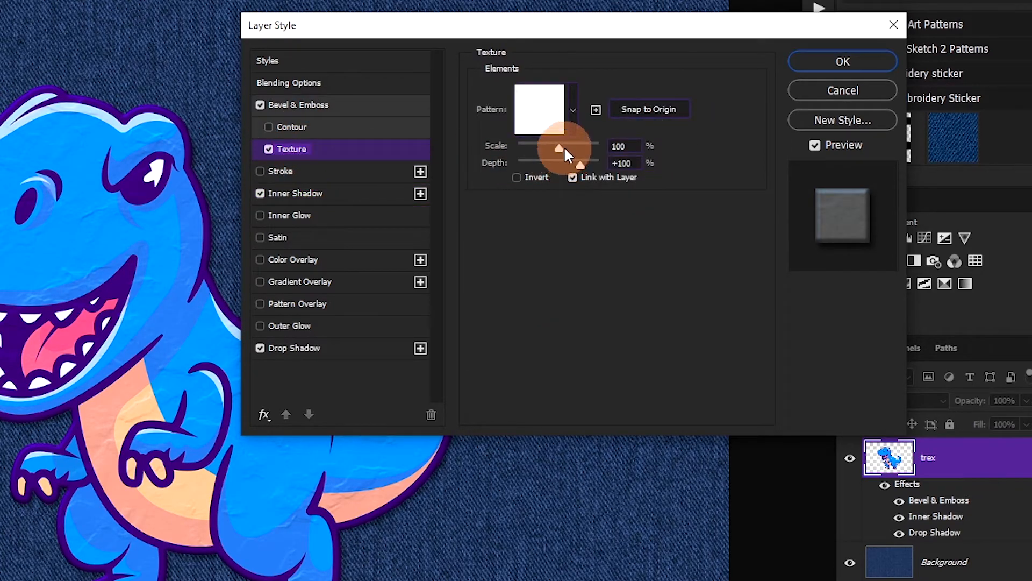
pyautogui.moveTo(581, 163)
pyautogui.mouseDown()
pyautogui.moveTo(599, 165)
pyautogui.moveTo(569, 166)
pyautogui.mouseUp()
pyautogui.click(573, 112)
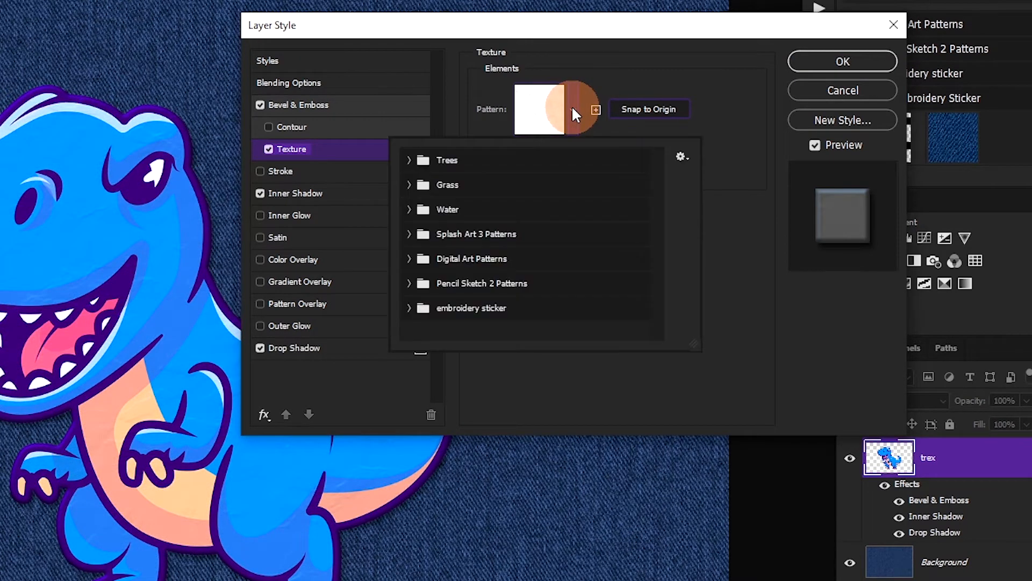
pyautogui.click(555, 253)
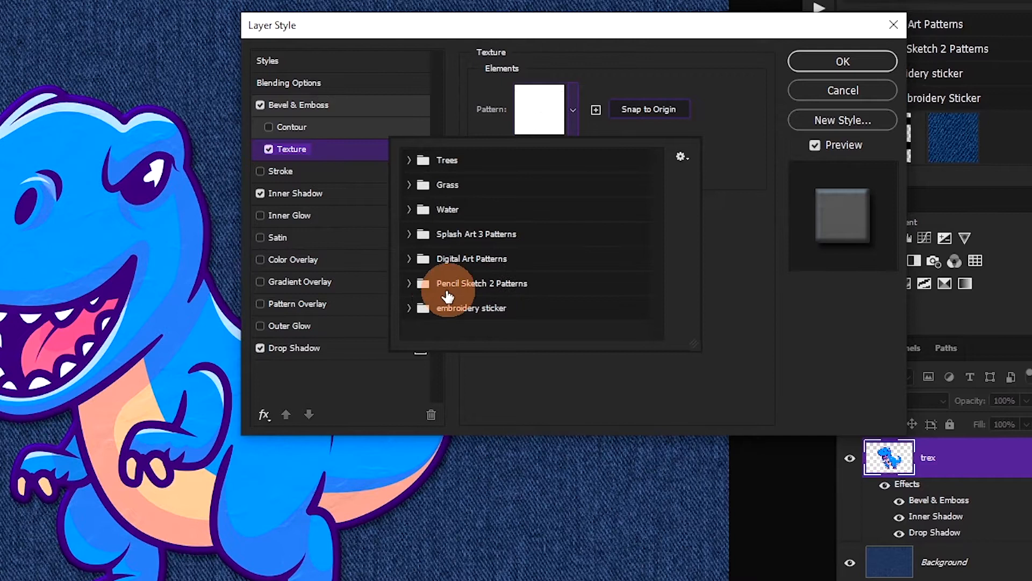
pyautogui.click(409, 307)
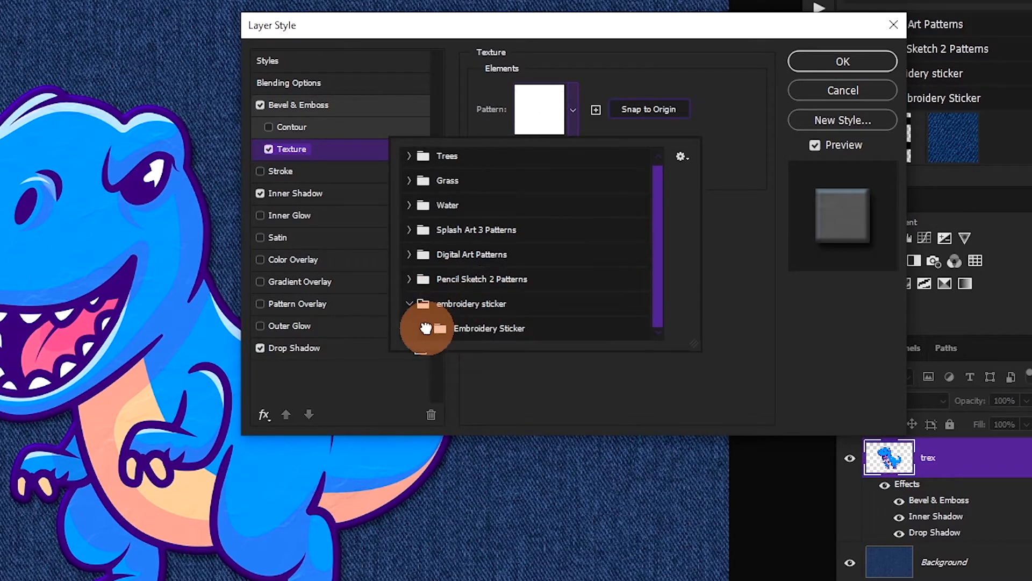
pyautogui.click(432, 325)
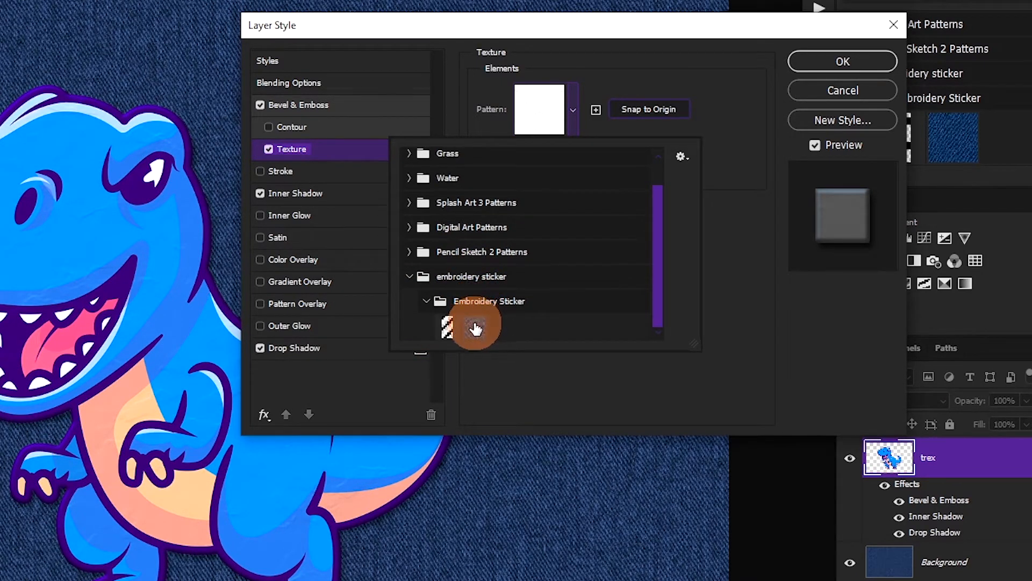
pyautogui.click(446, 326)
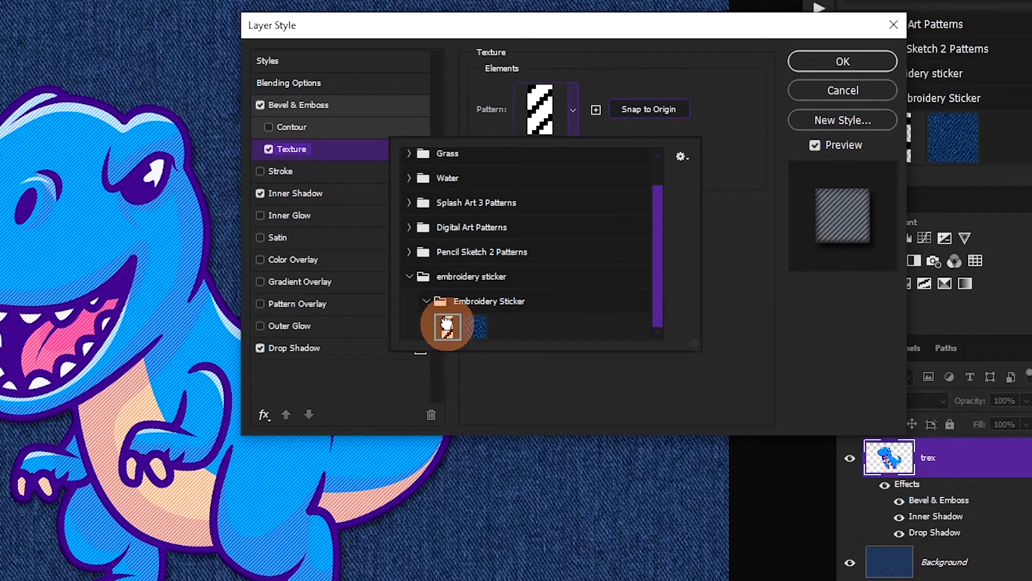
pyautogui.click(631, 78)
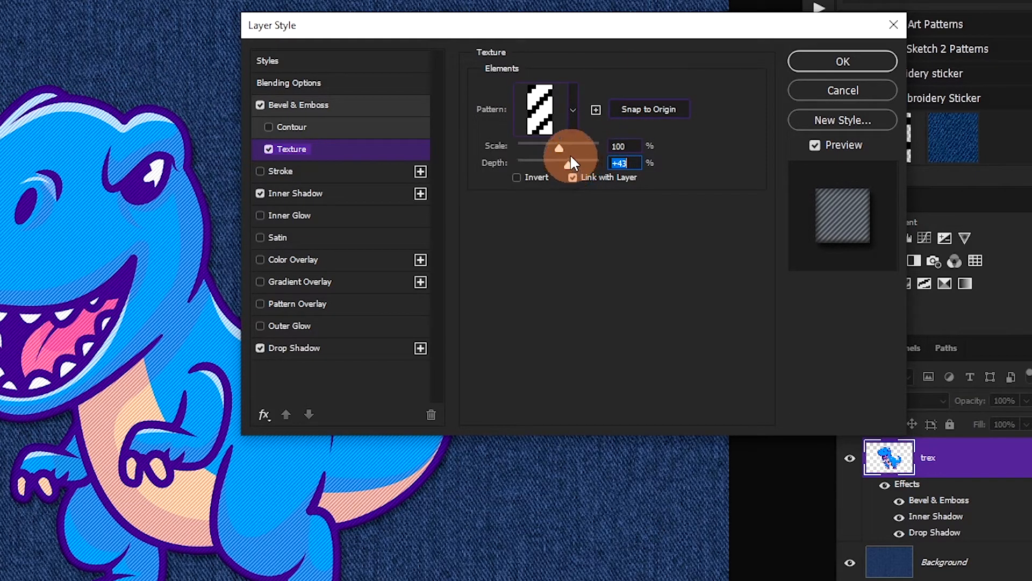
# - Set the texture's scale to 110% and depth to -10%, apply the layer style and deselect the trex layer
pyautogui.moveTo(561, 144); pyautogui.dragTo(557, 172)
pyautogui.write('110')
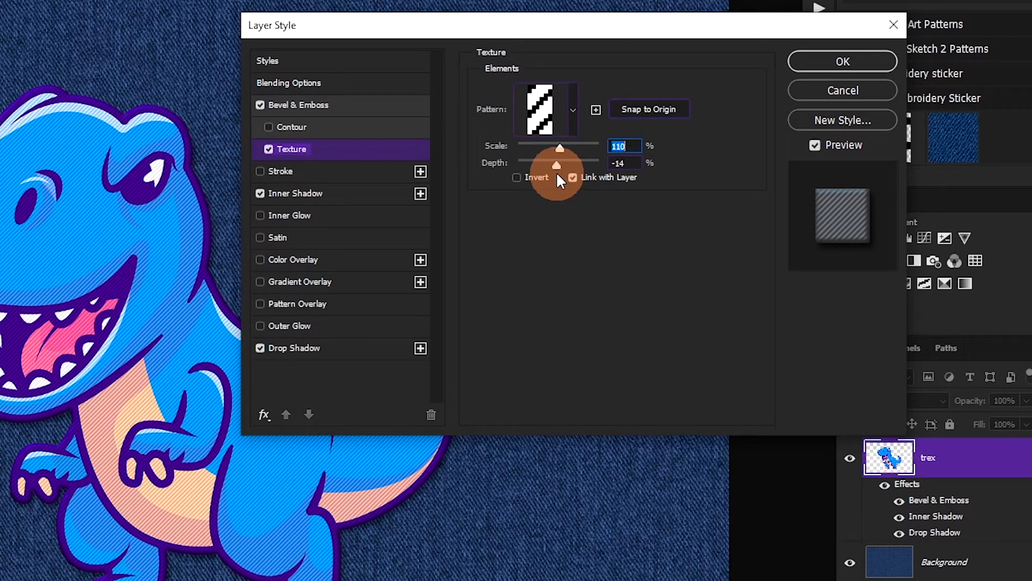
pyautogui.click(622, 163)
pyautogui.write('-10')
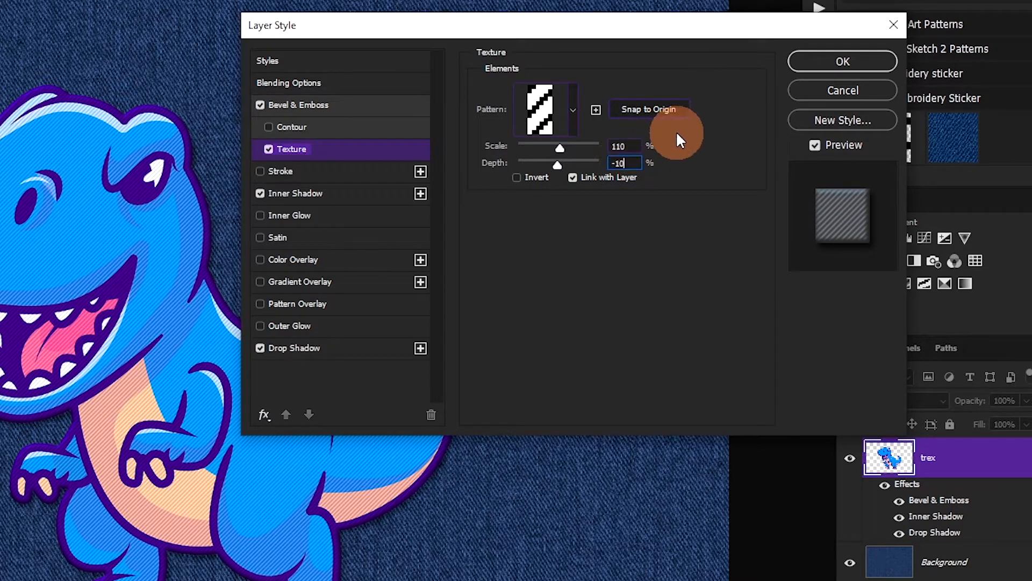
pyautogui.click(819, 60)
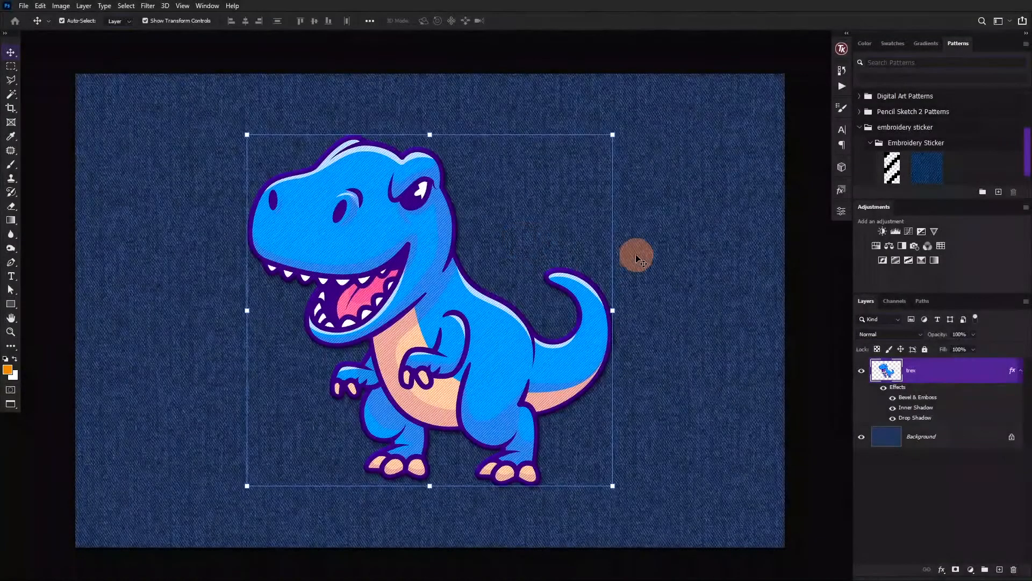
pyautogui.click(633, 254)
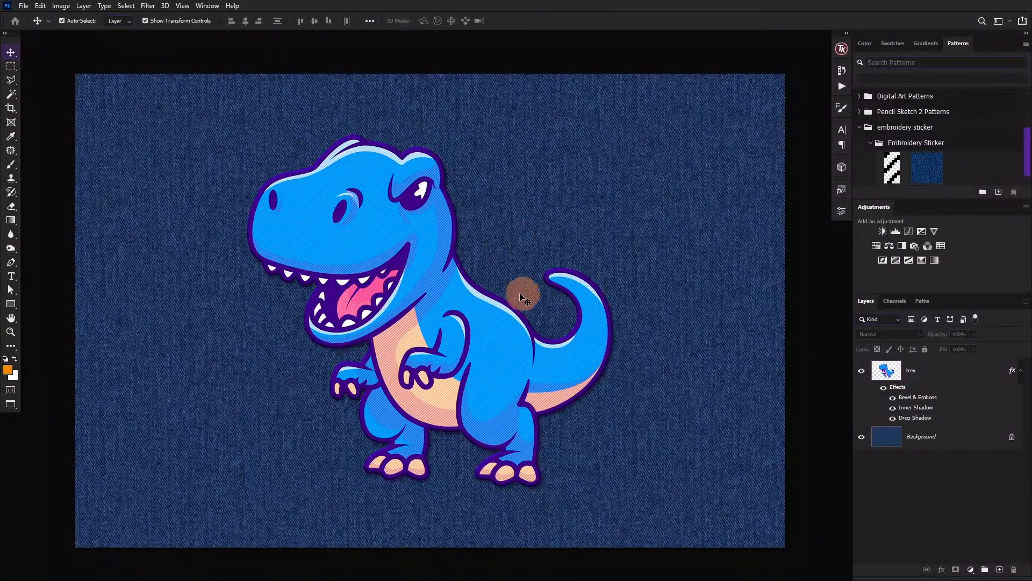
# - Create a new layer above trex and set up the 10 px Cont 2 embroidery brush with white as the foreground color
pyautogui.click(1000, 571)
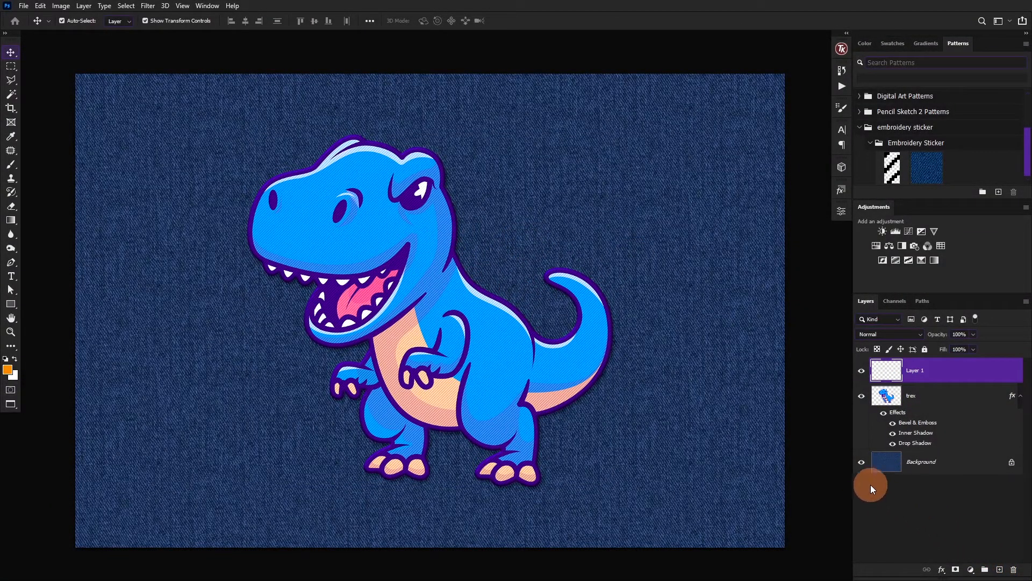
pyautogui.press('b')
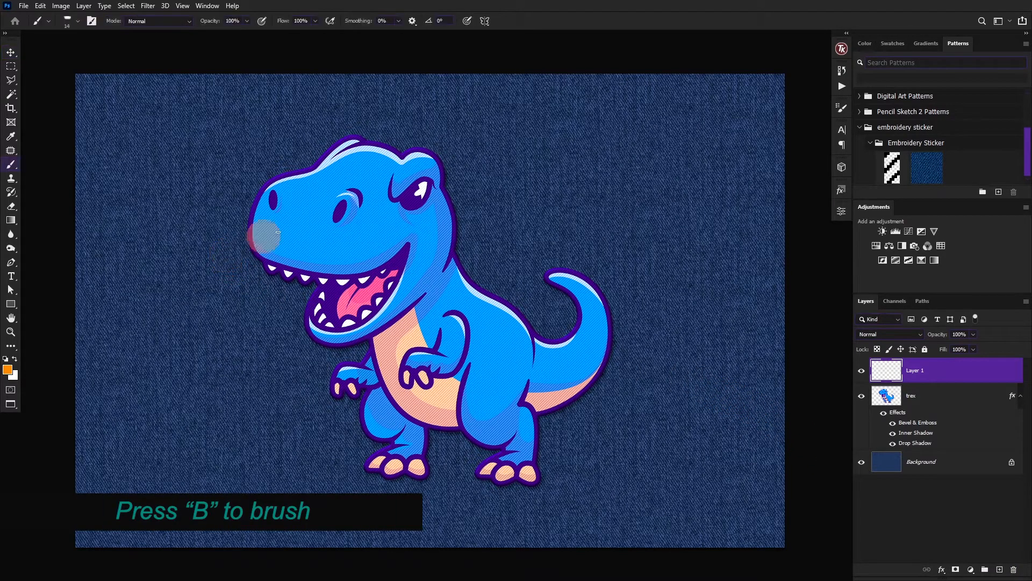
pyautogui.rightClick(486, 156)
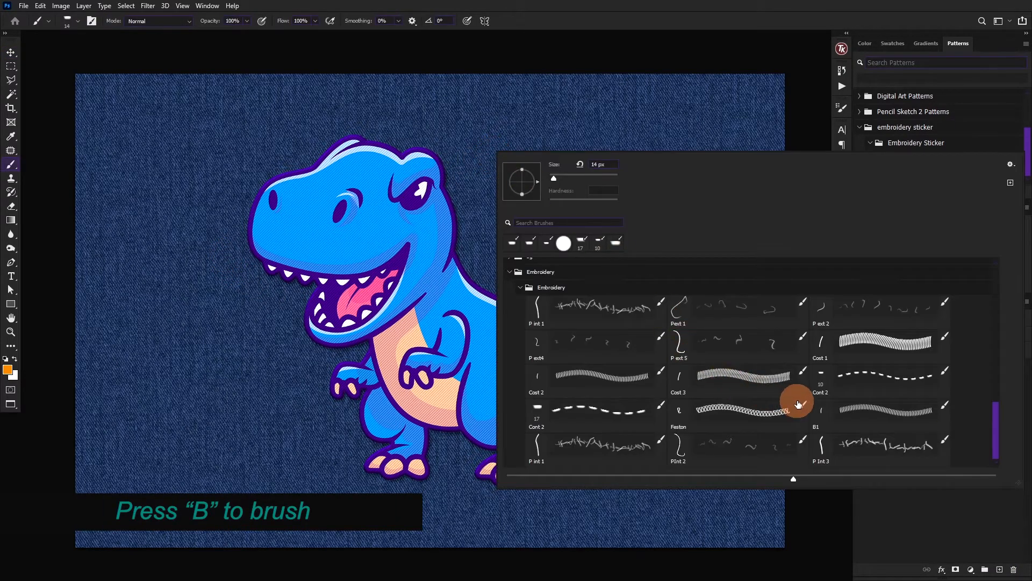
pyautogui.click(852, 379)
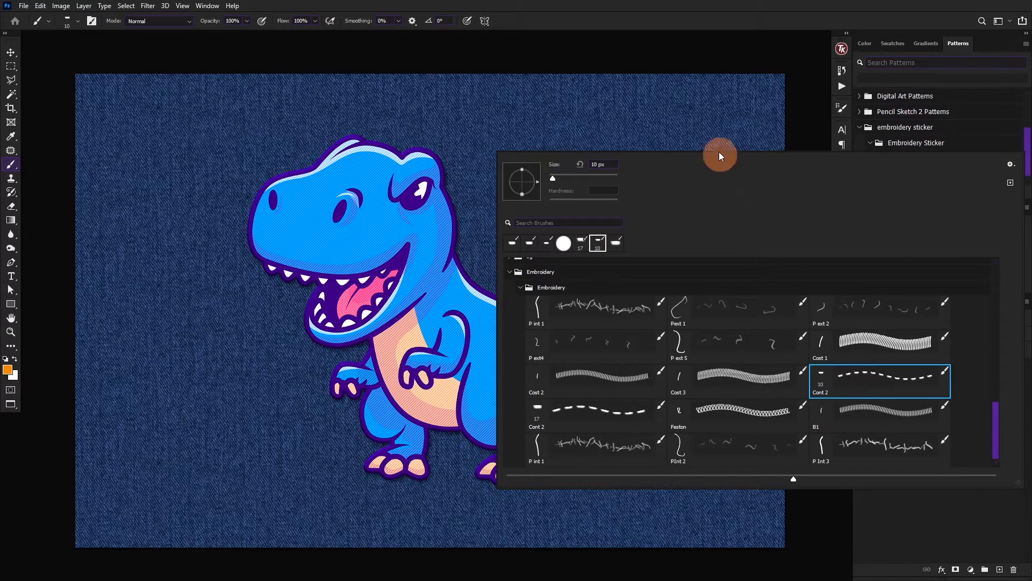
pyautogui.moveTo(714, 132)
pyautogui.mouseDown()
pyautogui.moveTo(635, 123)
pyautogui.moveTo(483, 132)
pyautogui.moveTo(445, 185)
pyautogui.moveTo(467, 243)
pyautogui.moveTo(606, 223)
pyautogui.mouseUp()
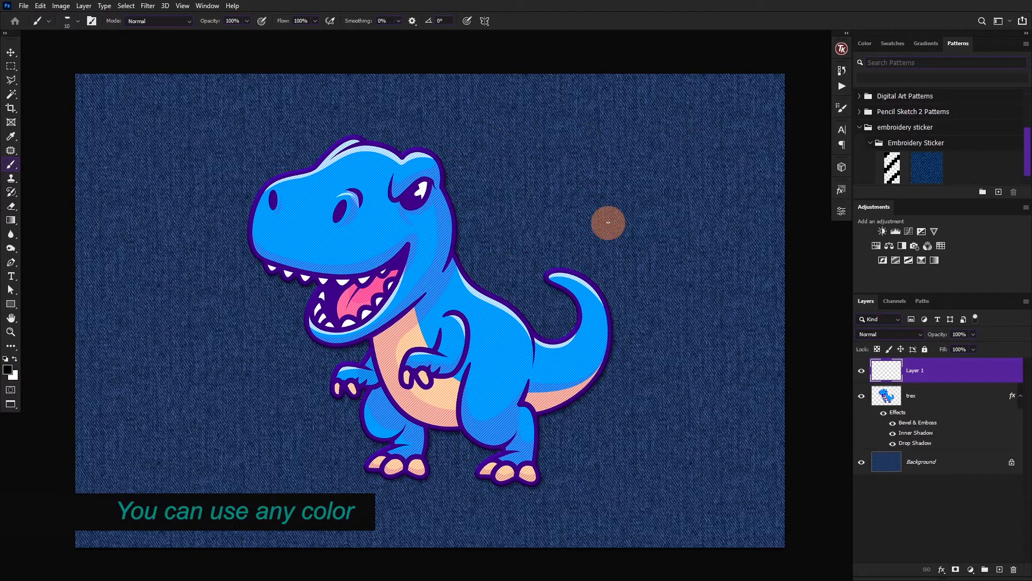
pyautogui.press('x')
pyautogui.moveTo(696, 200)
pyautogui.mouseDown()
pyautogui.moveTo(592, 149)
pyautogui.moveTo(540, 235)
pyautogui.mouseUp()
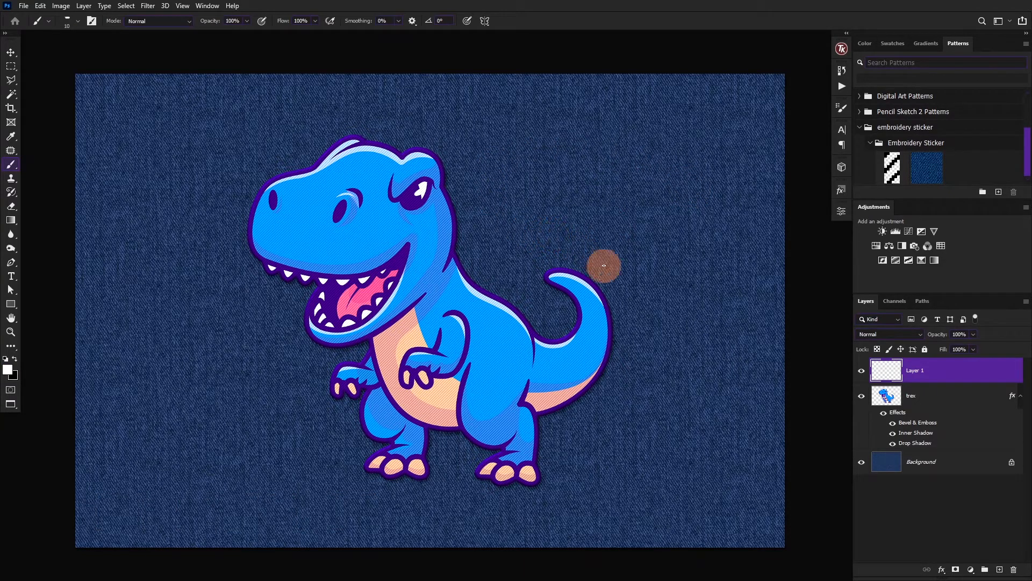
# - Load the trex layer's outline as a selection and contract it by 5 pixels
pyautogui.keyDown('ctrl'); pyautogui.click(886, 395); pyautogui.keyUp('ctrl')
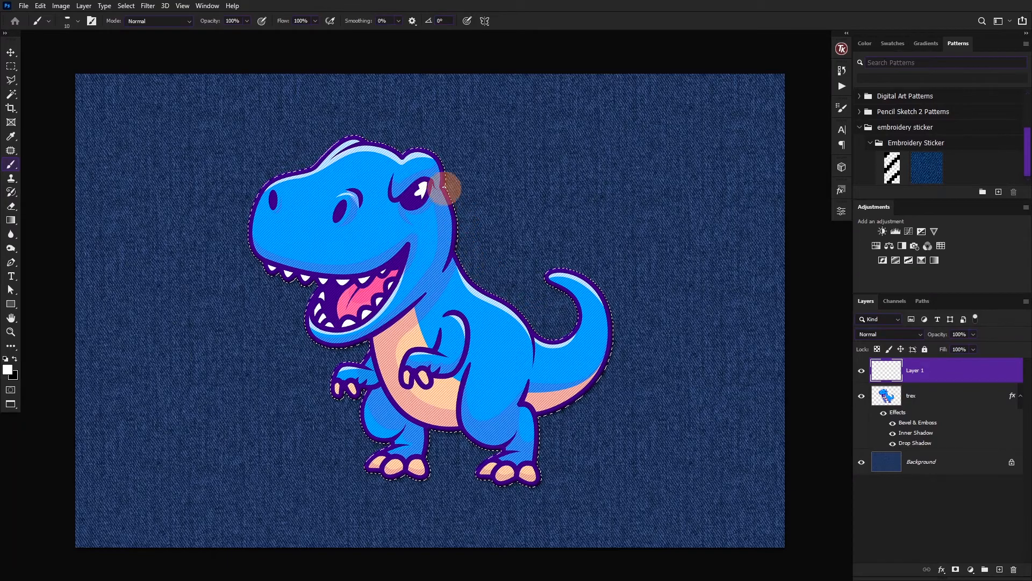
pyautogui.scroll(4, 408, 159)
pyautogui.moveTo(447, 232); pyautogui.dragTo(440, 179)
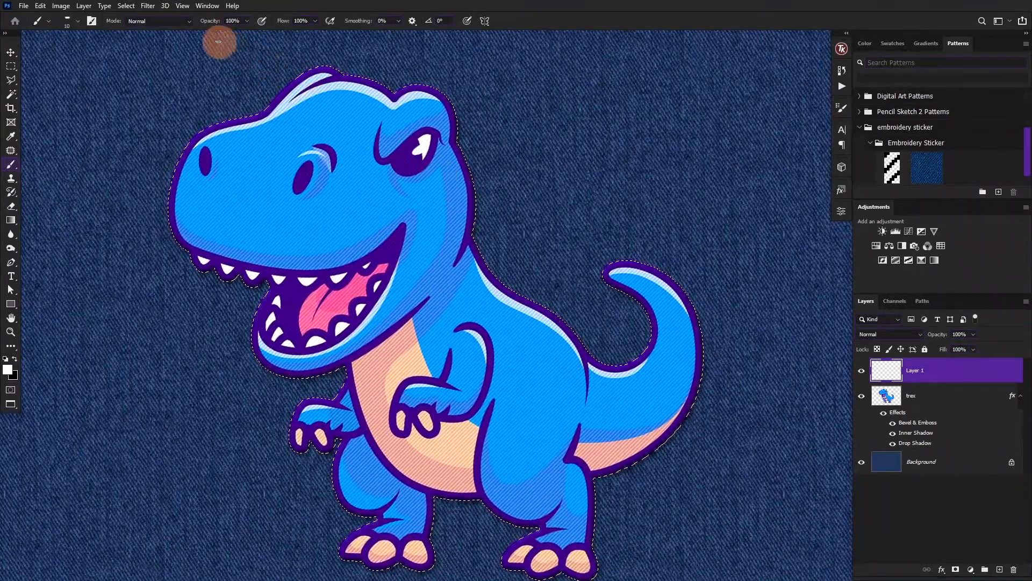
pyautogui.click(126, 6)
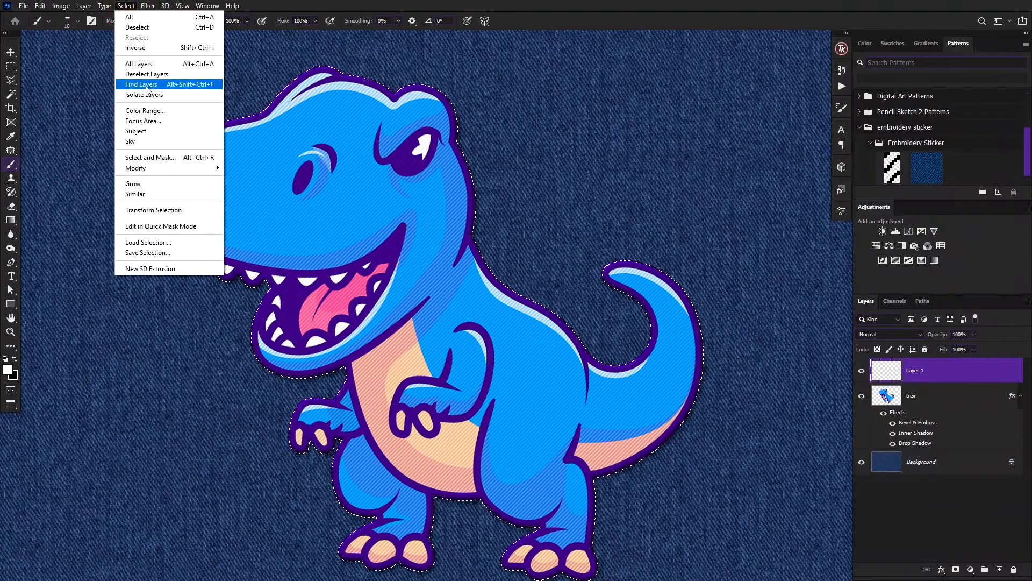
pyautogui.moveTo(145, 170)
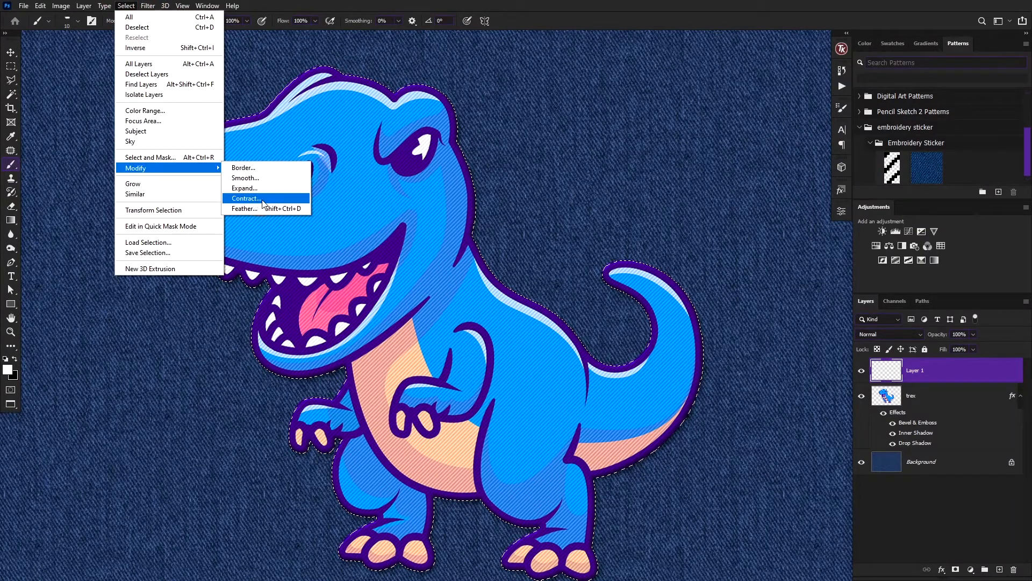
pyautogui.click(263, 199)
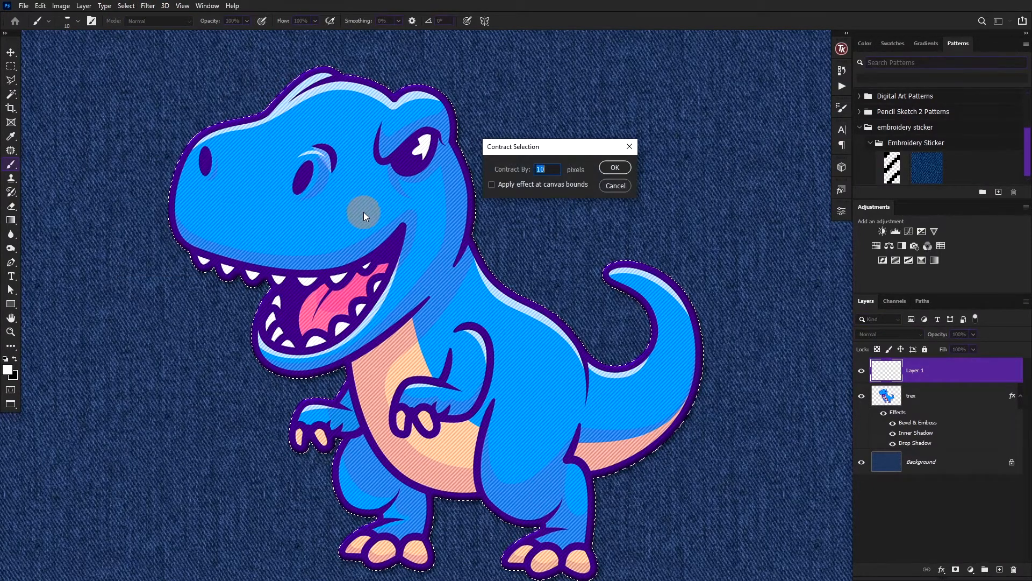
pyautogui.write('5')
pyautogui.click(615, 167)
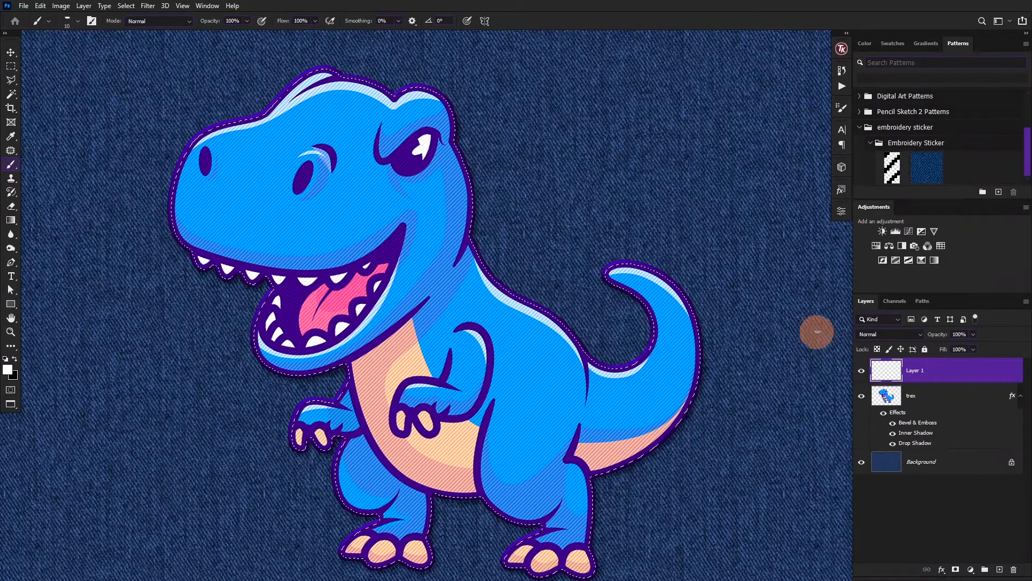
# - Convert the selection to a work path, stroke it with the stitch brush on Layer 1, and deselect the path
pyautogui.click(922, 301)
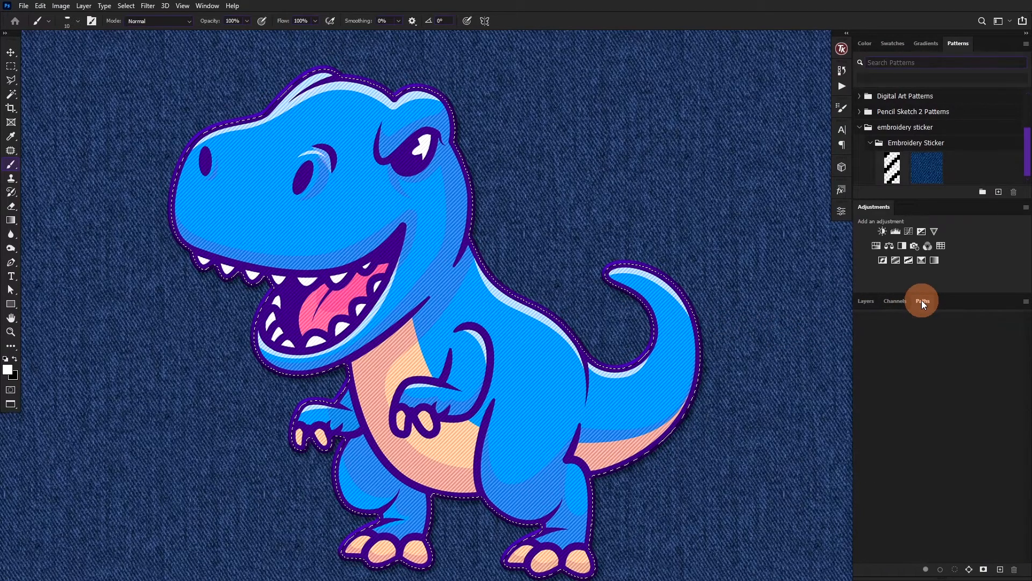
pyautogui.click(971, 570)
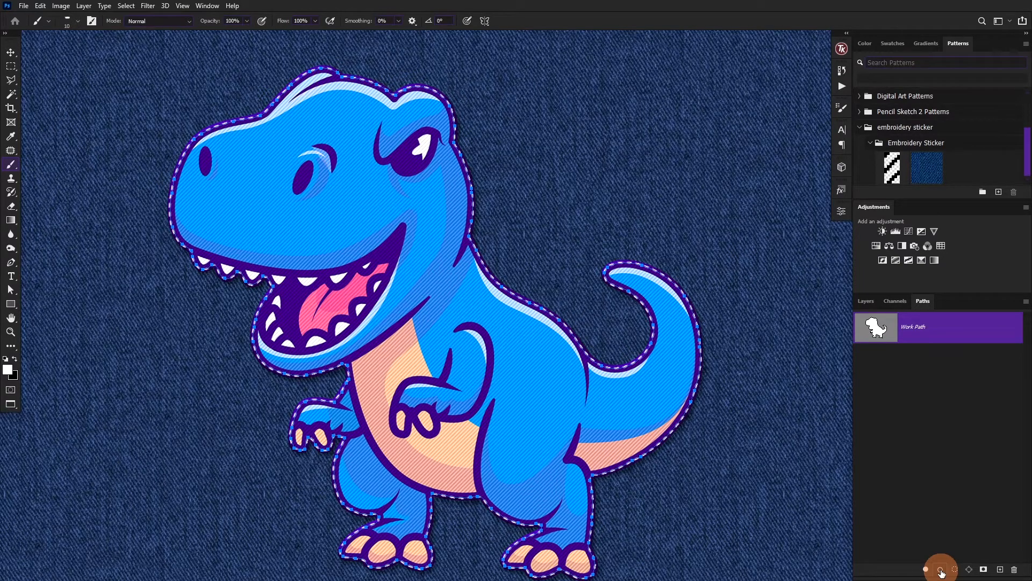
pyautogui.press('p')
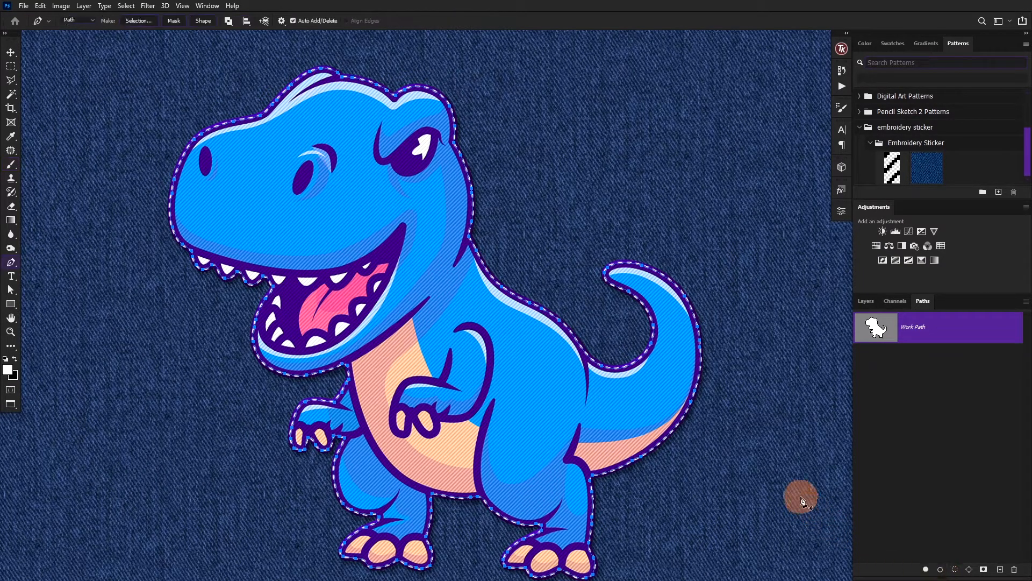
pyautogui.press('Escape')
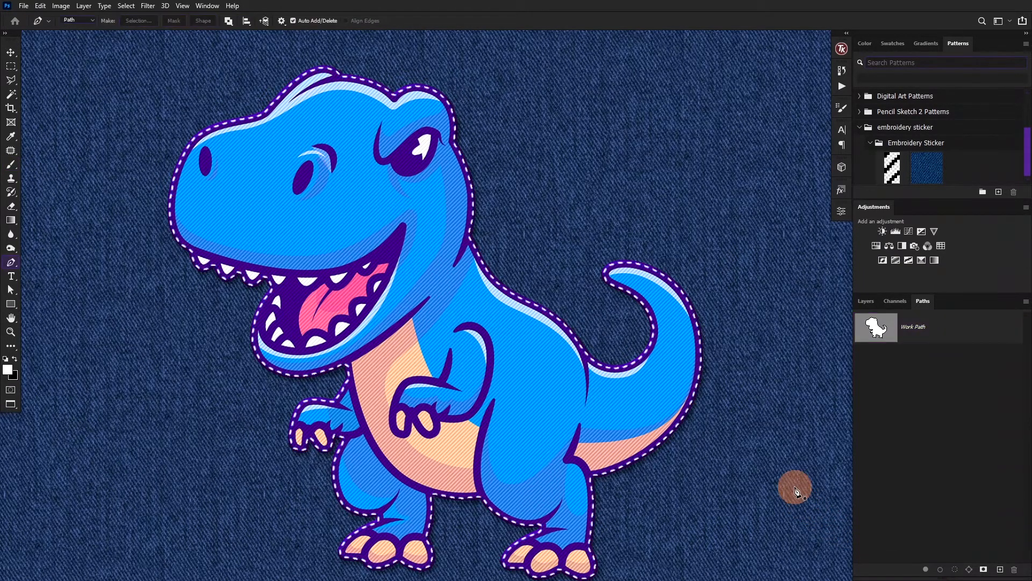
pyautogui.click(867, 301)
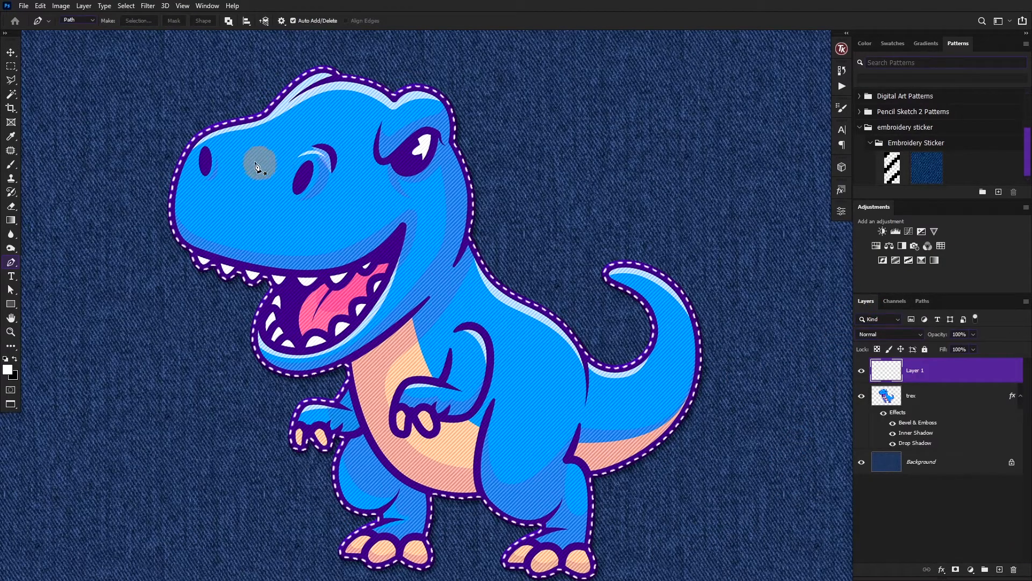
pyautogui.scroll(-3, 536, 325)
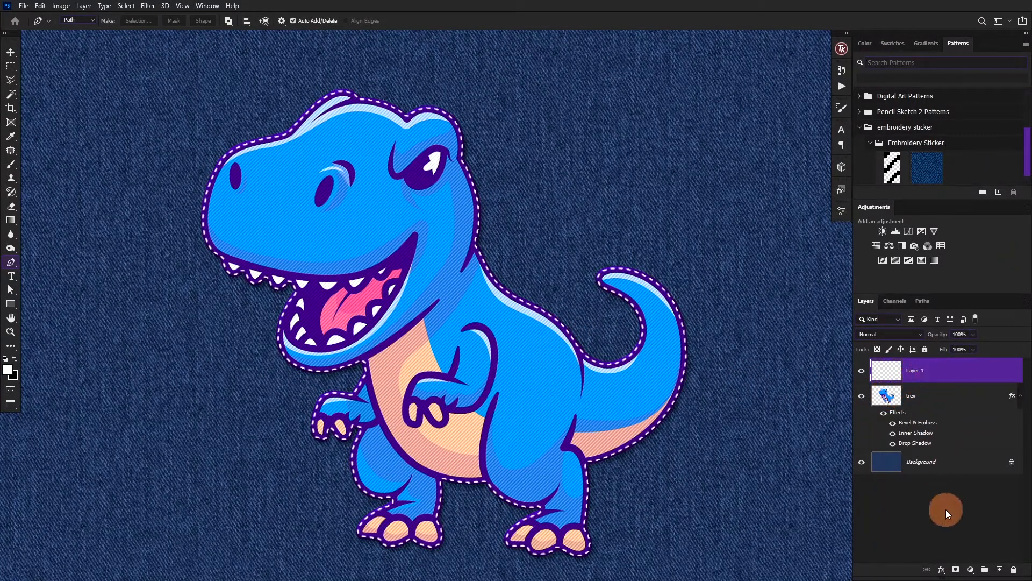
# - Add Drop Shadow and Bevel & Emboss effects to the stitch outline on Layer 1
pyautogui.click(942, 570)
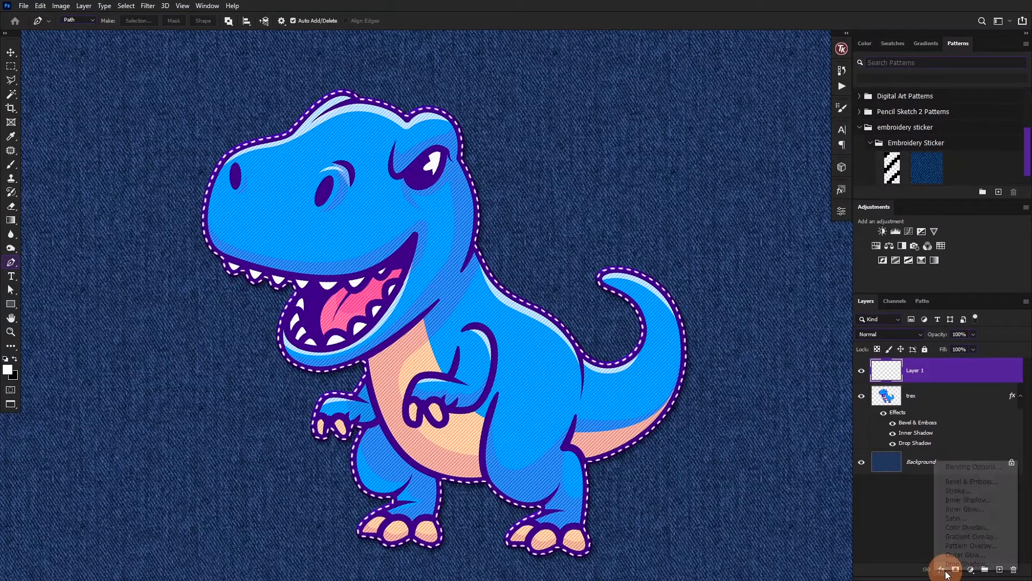
pyautogui.click(977, 467)
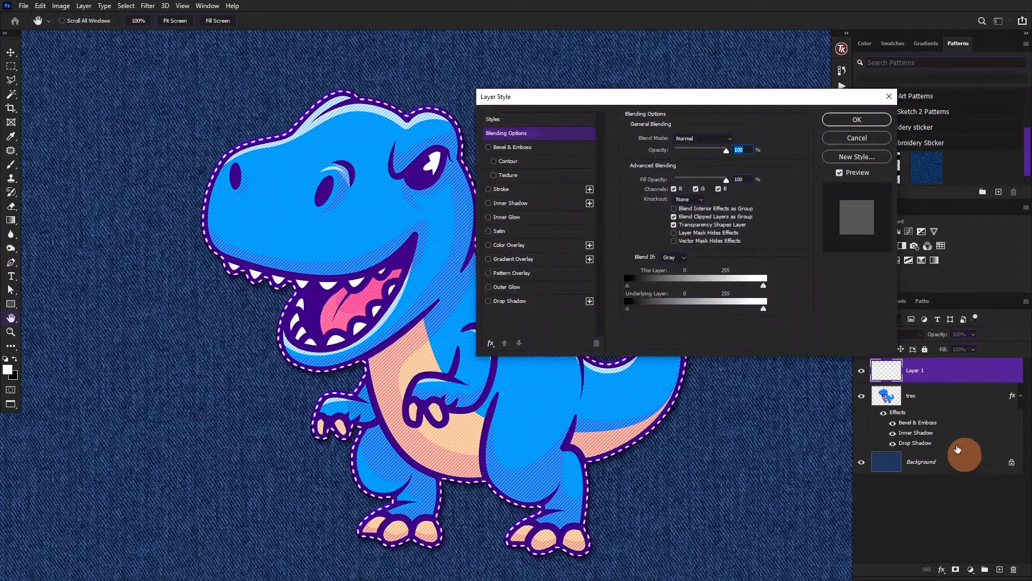
pyautogui.moveTo(702, 100); pyautogui.dragTo(766, 43)
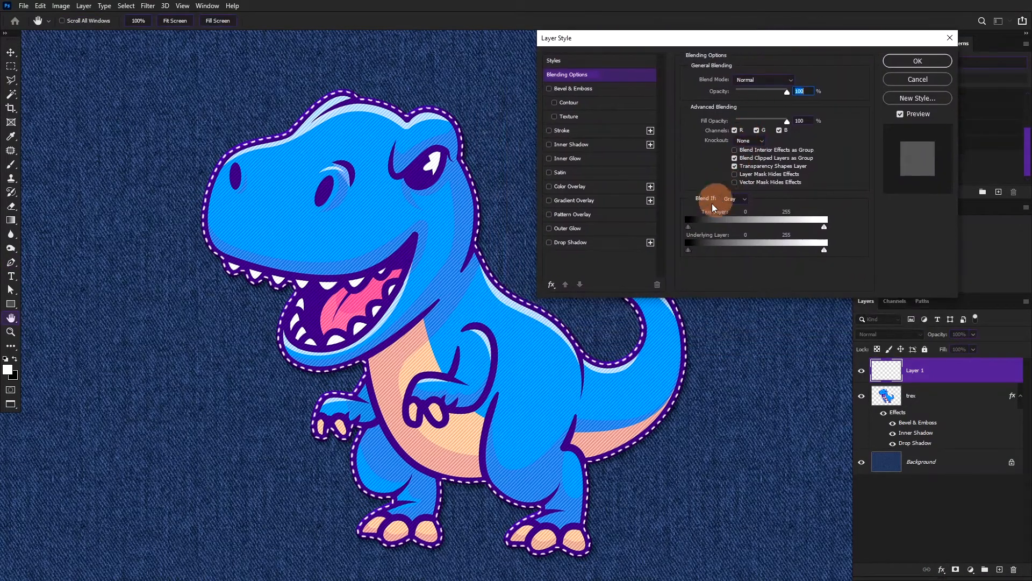
pyautogui.click(551, 244)
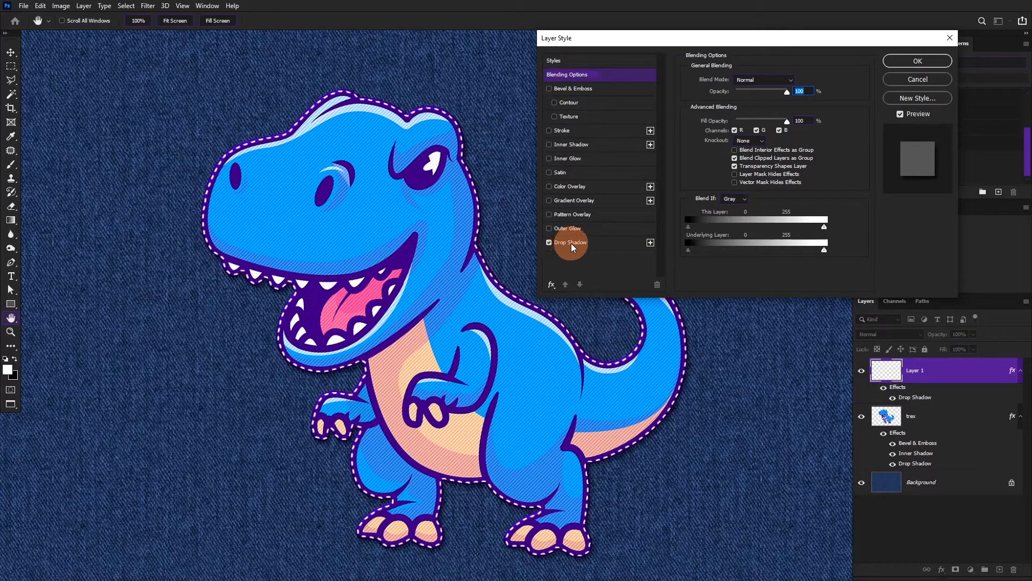
pyautogui.click(570, 90)
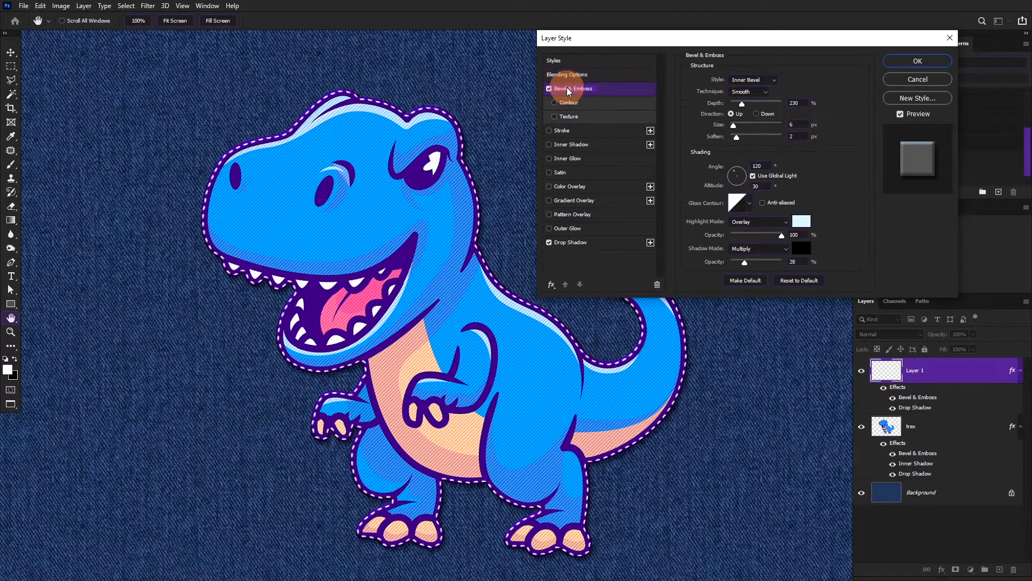
# - Add a Color Overlay effect in lime green (#acfd2d) to the stitch outline on Layer 1
pyautogui.click(584, 188)
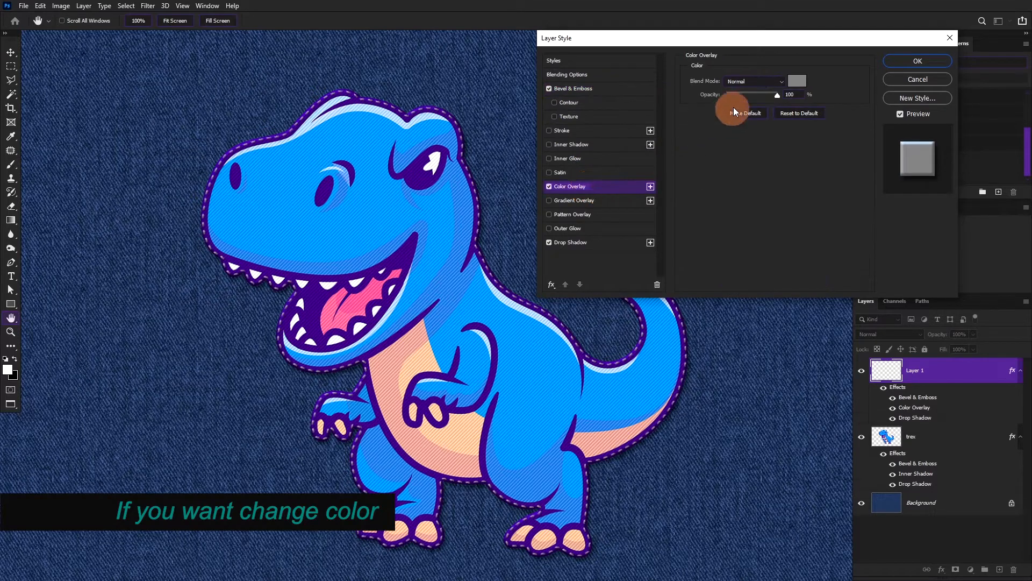
pyautogui.click(800, 81)
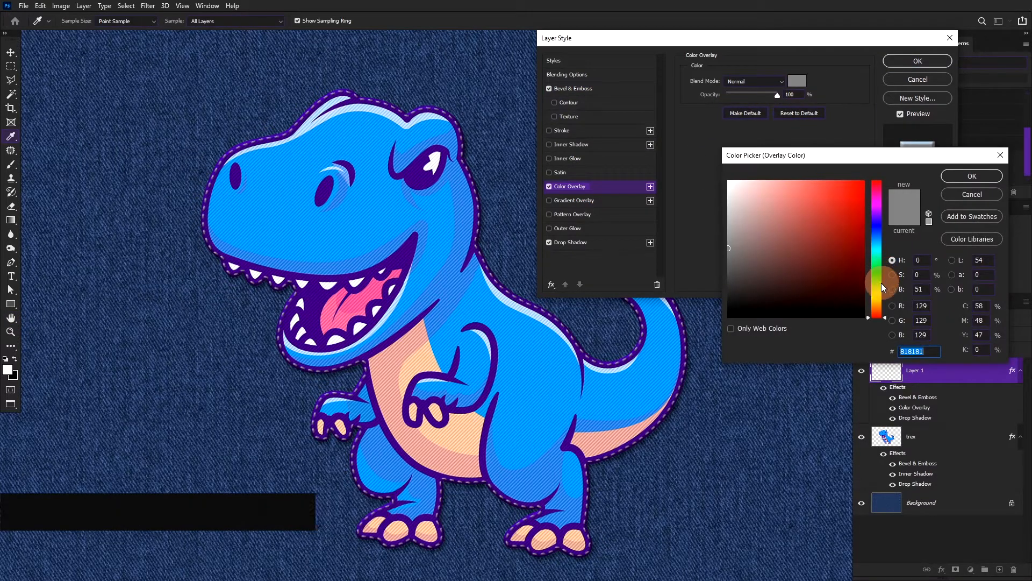
pyautogui.moveTo(879, 292)
pyautogui.mouseDown()
pyautogui.moveTo(878, 252)
pyautogui.moveTo(878, 285)
pyautogui.mouseUp()
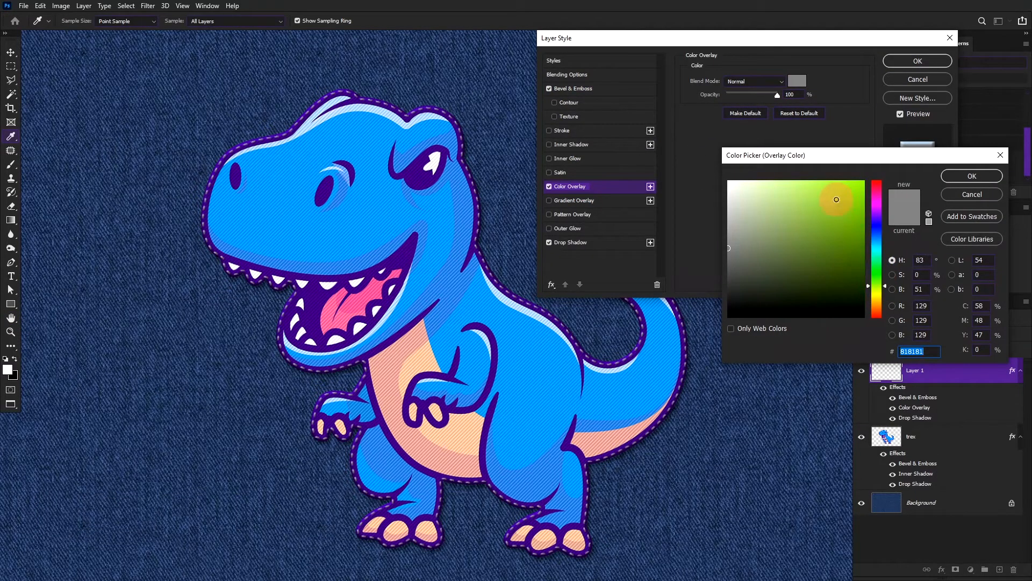
pyautogui.moveTo(836, 199); pyautogui.dragTo(841, 181)
pyautogui.click(970, 178)
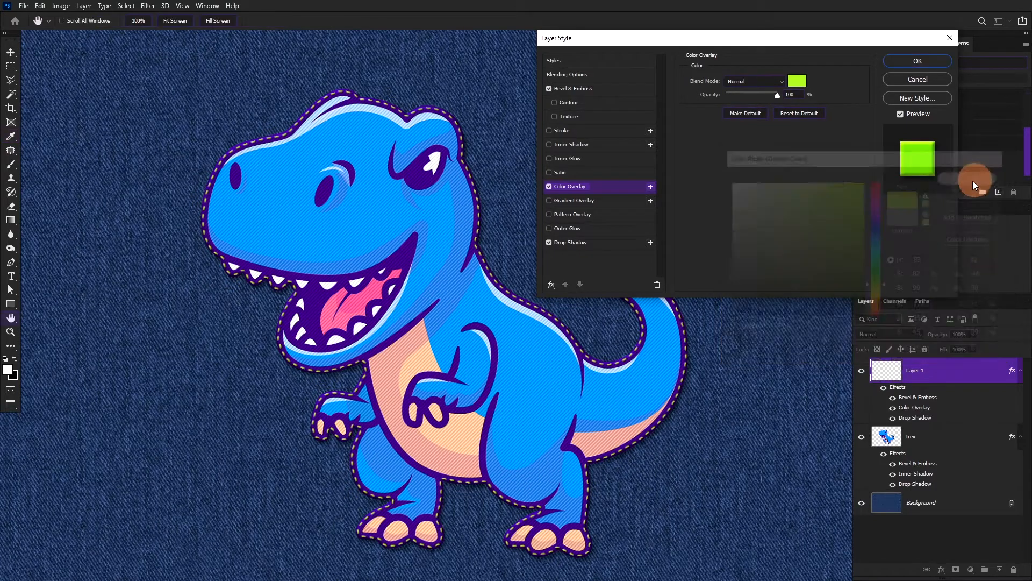
pyautogui.click(927, 63)
# - Load the trex layer's outline as a selection and expand it by 5 pixels on a new layer above Layer 1
pyautogui.press('p')
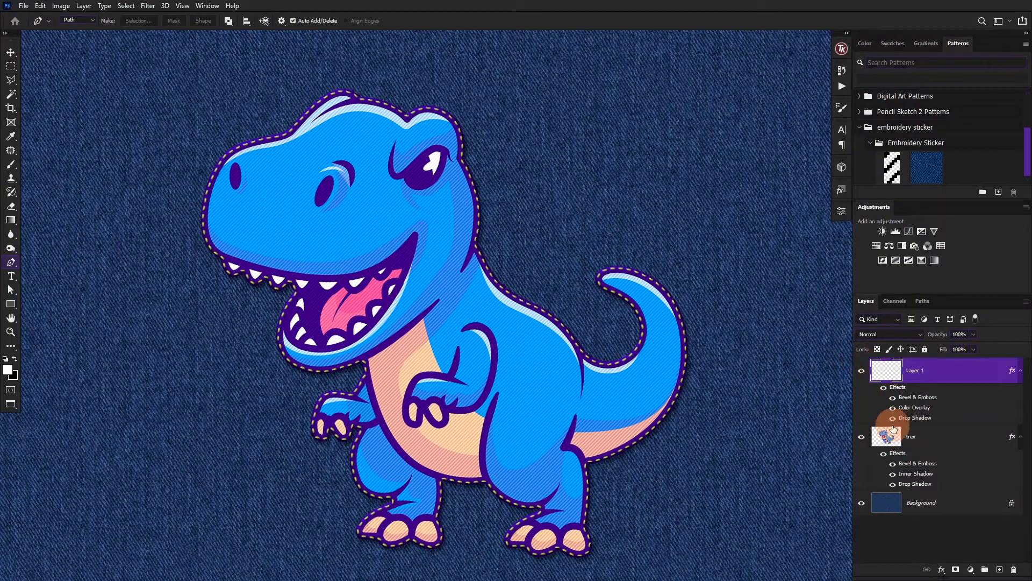
pyautogui.keyDown('ctrl'); pyautogui.click(889, 440); pyautogui.keyUp('ctrl')
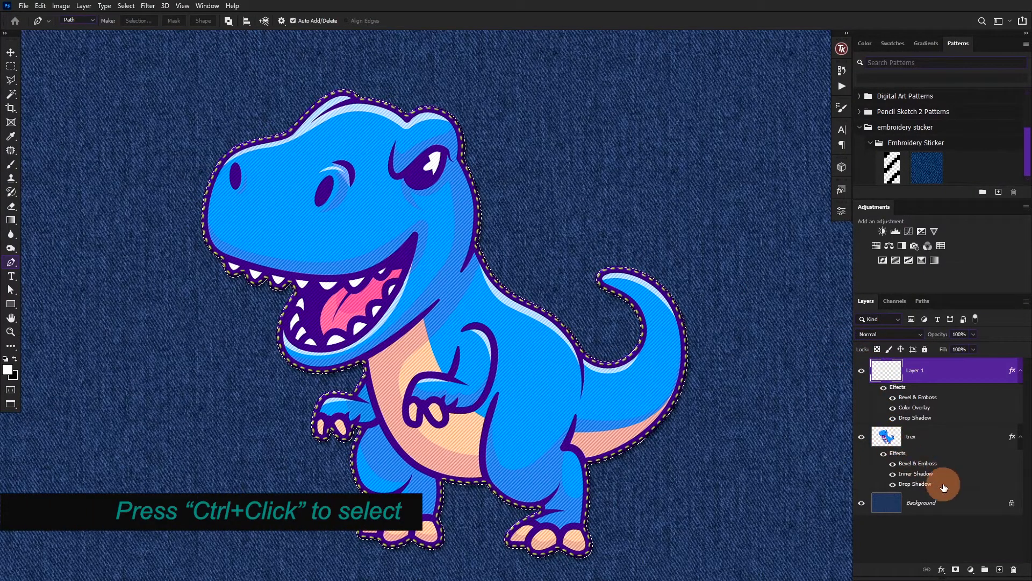
pyautogui.click(1000, 569)
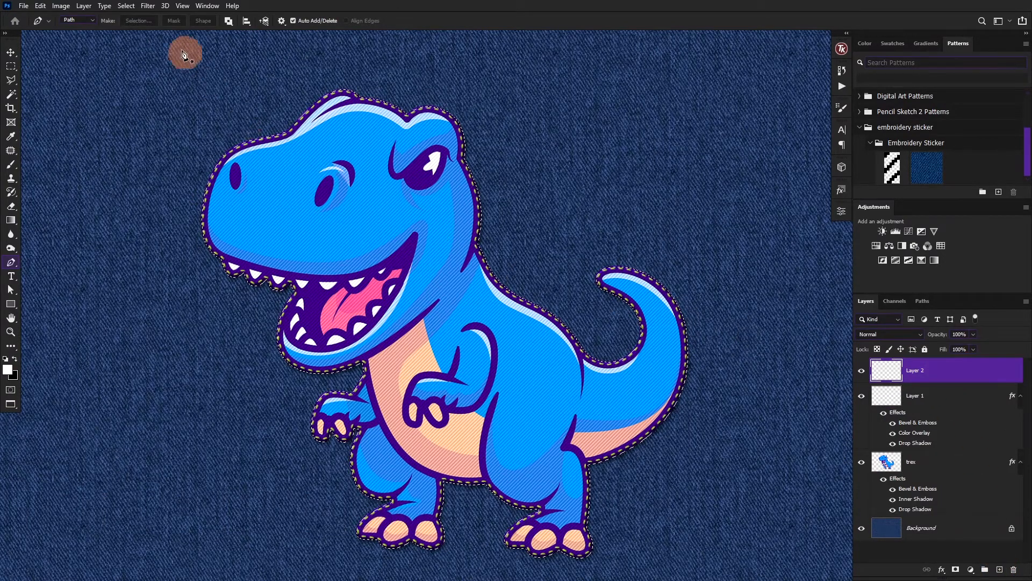
pyautogui.click(127, 6)
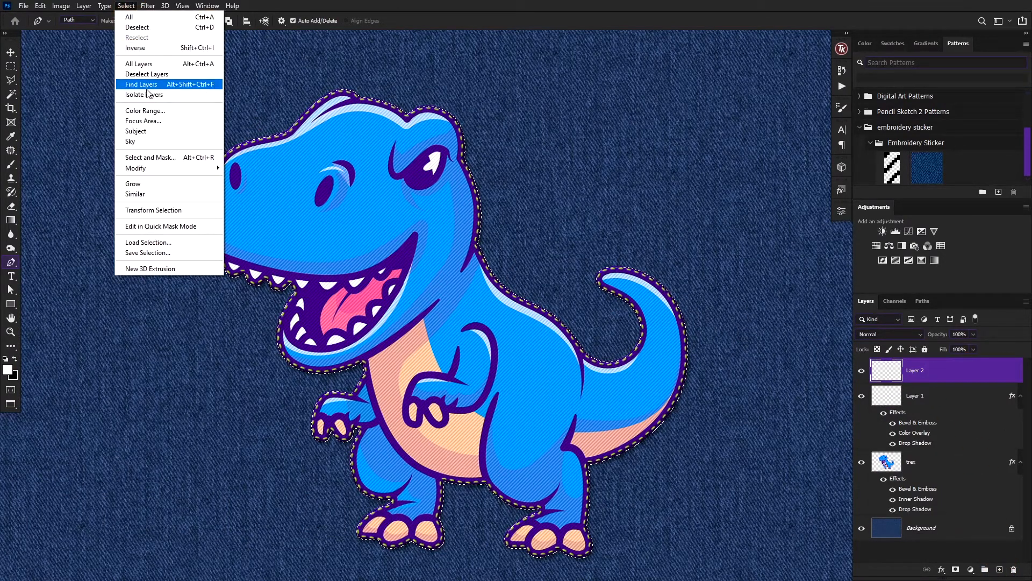
pyautogui.moveTo(157, 170)
pyautogui.click(256, 189)
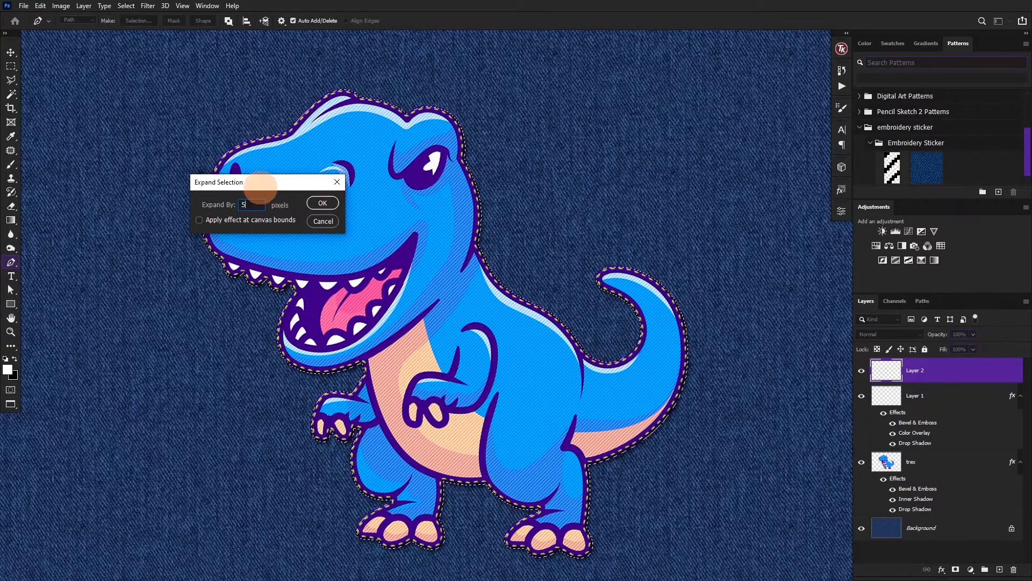
pyautogui.press('Return')
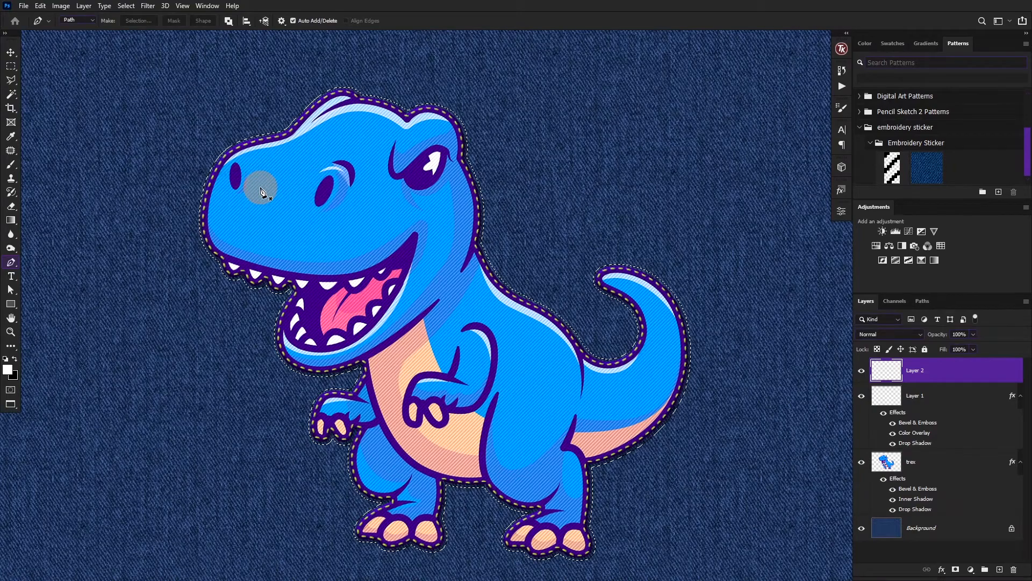
# - Switch to the Brush tool and choose the Cost 2 embroidery brush at 10 px
pyautogui.scroll(3, 414, 110)
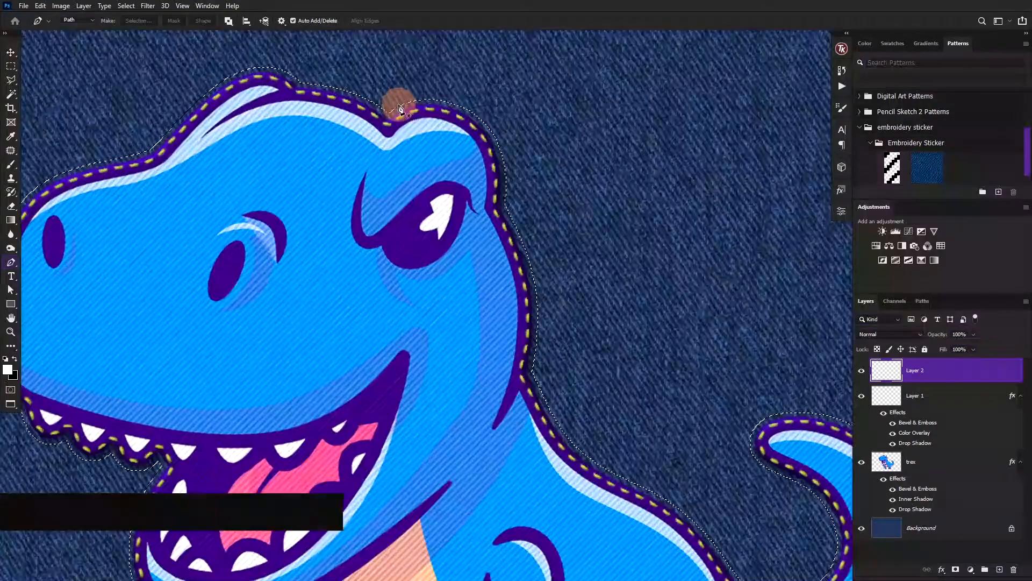
pyautogui.press('b')
pyautogui.rightClick(419, 107)
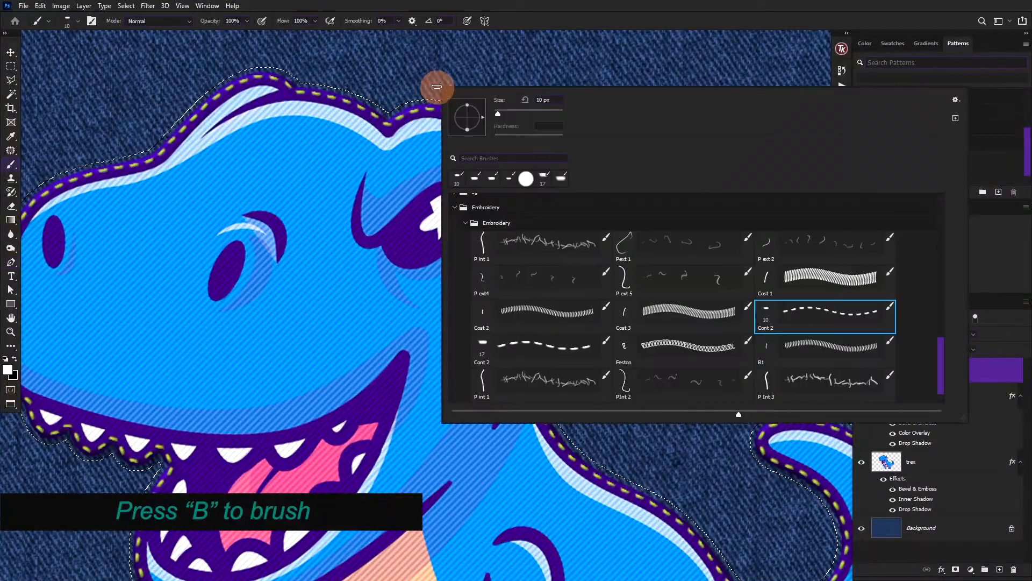
pyautogui.click(569, 314)
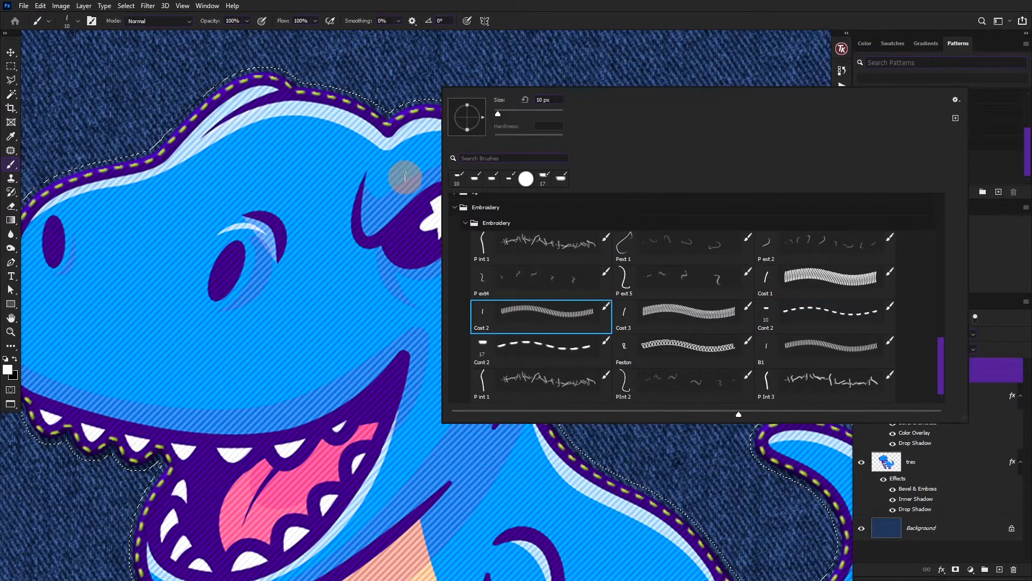
pyautogui.click(395, 173)
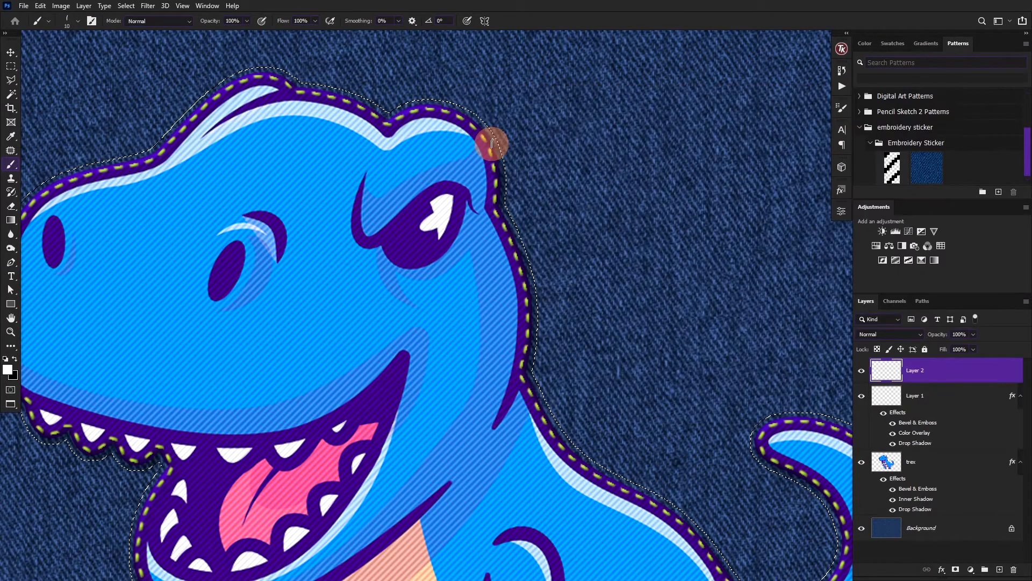
# - Convert the expanded selection to a work path and stroke it with the Cost 2 brush on Layer 2
pyautogui.click(923, 301)
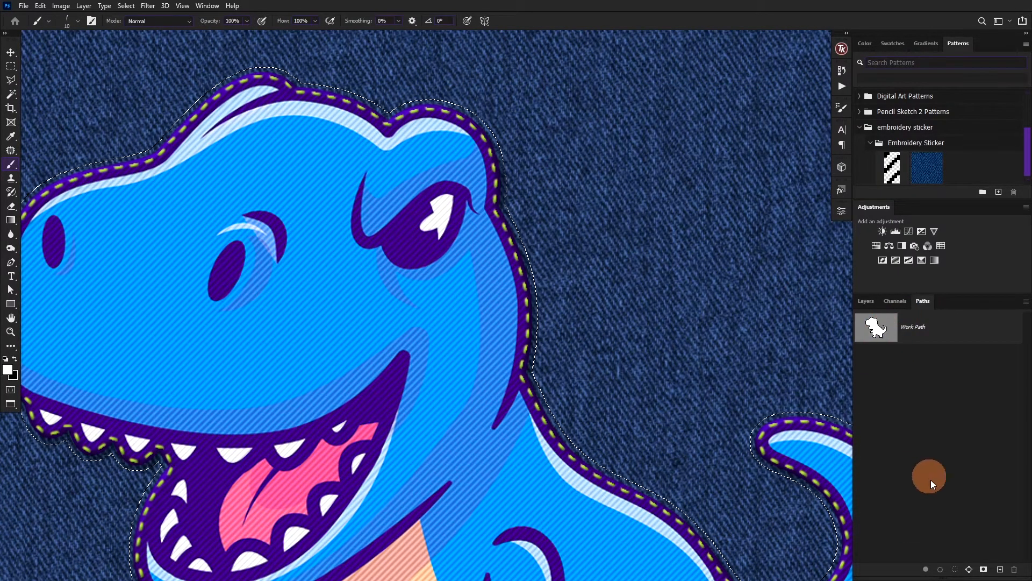
pyautogui.click(970, 570)
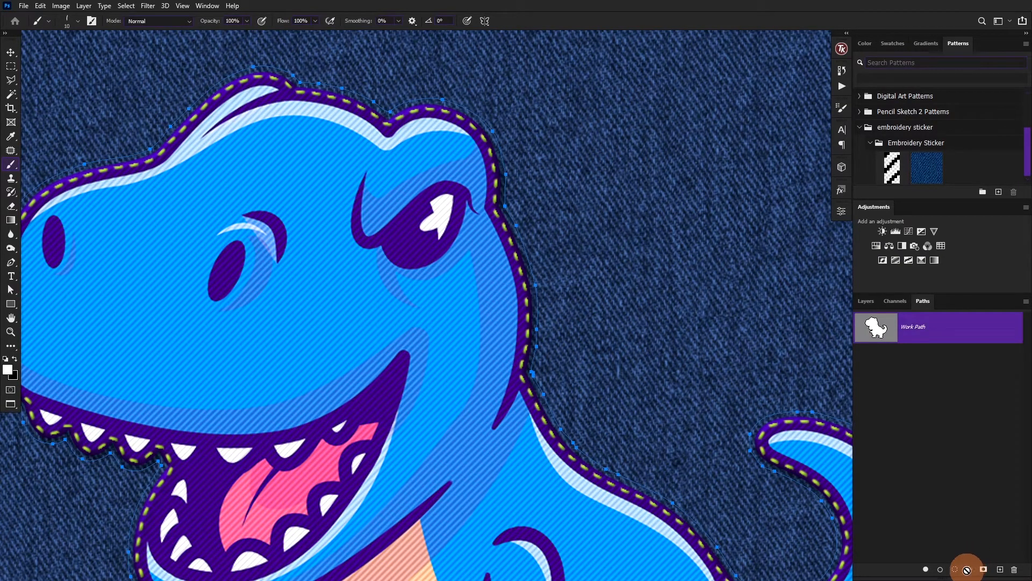
pyautogui.click(940, 570)
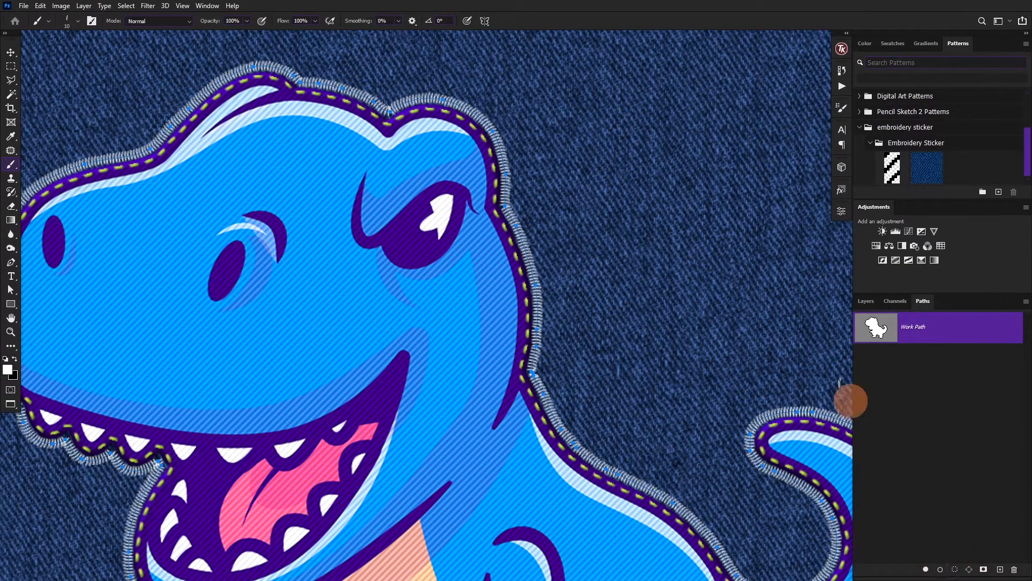
pyautogui.scroll(-2, 452, 170)
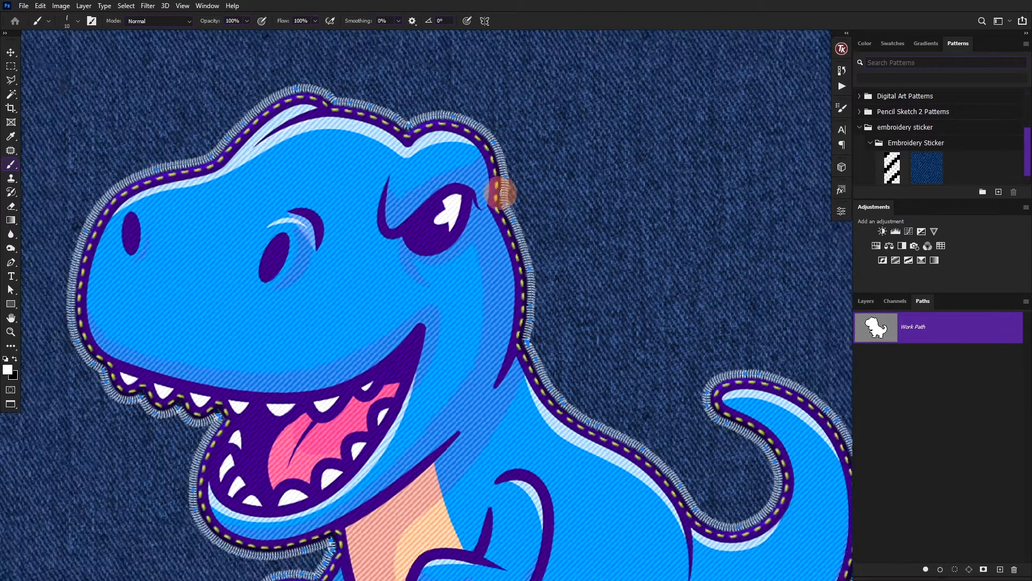
pyautogui.click(866, 301)
pyautogui.press('p')
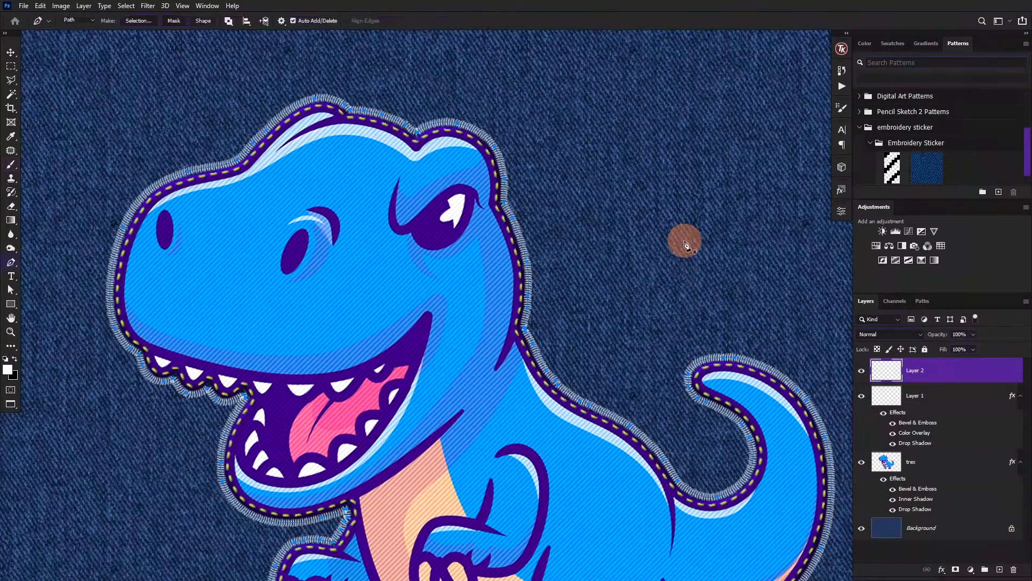
# - Add Drop Shadow and Bevel & Emboss effects to the outer stitching on Layer 2
pyautogui.moveTo(606, 249); pyautogui.dragTo(595, 151)
pyautogui.scroll(-1, 590, 170)
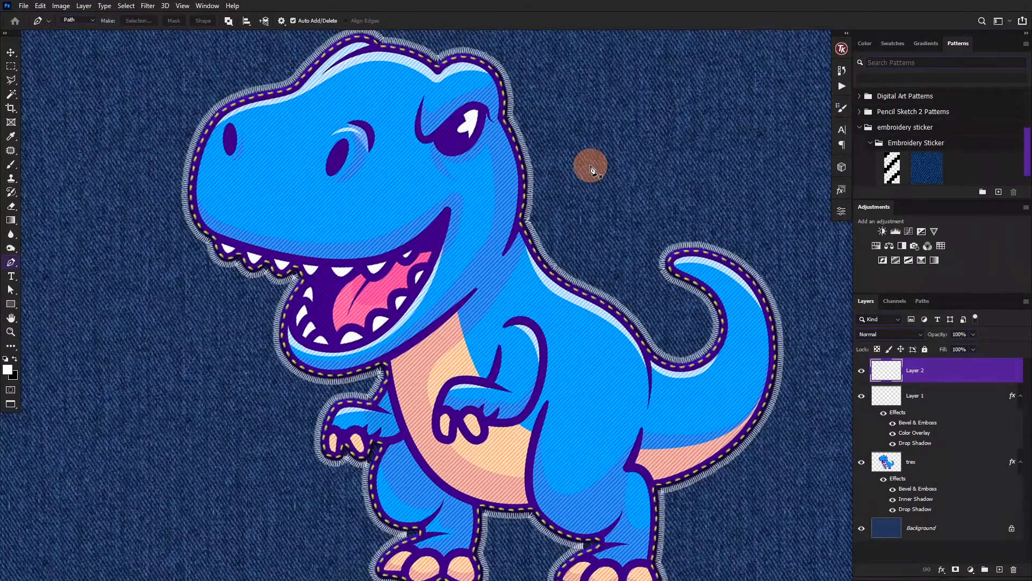
pyautogui.scroll(-3, 592, 202)
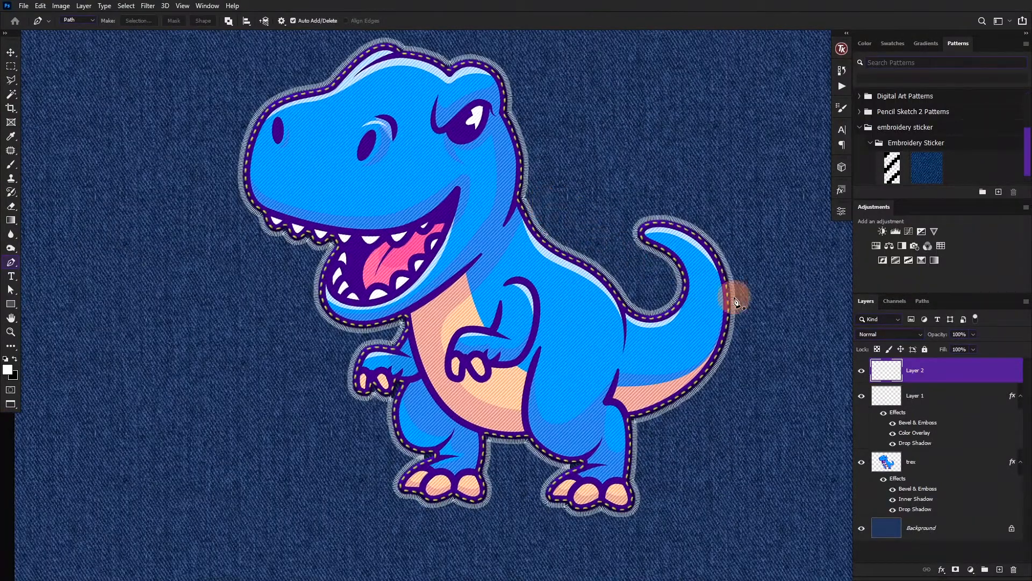
pyautogui.click(943, 571)
pyautogui.click(952, 566)
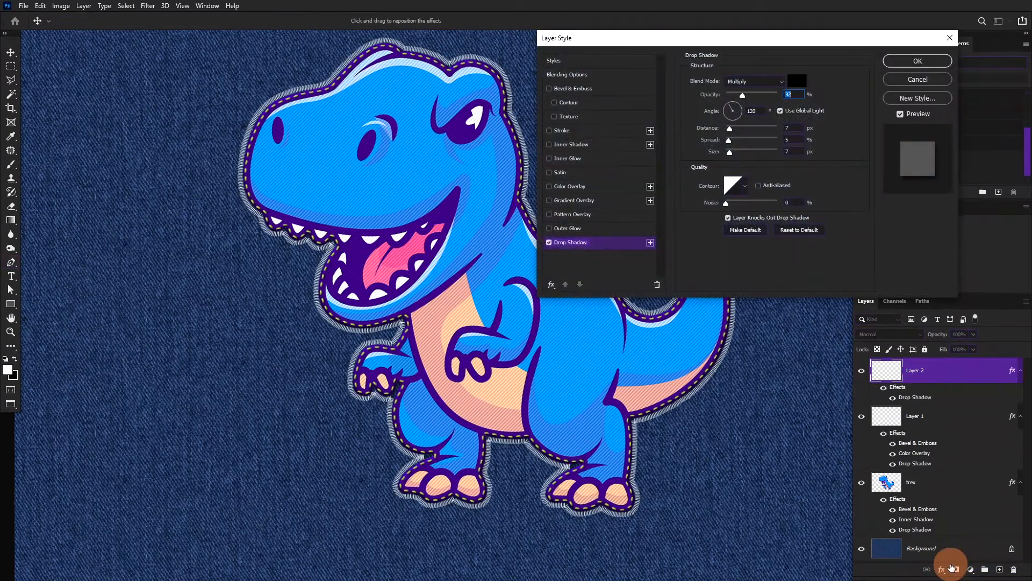
pyautogui.click(550, 88)
# - Add a peach (#f5b797) Color Overlay to Layer 2, starting from a color sampled on the dinosaur's belly
pyautogui.click(572, 186)
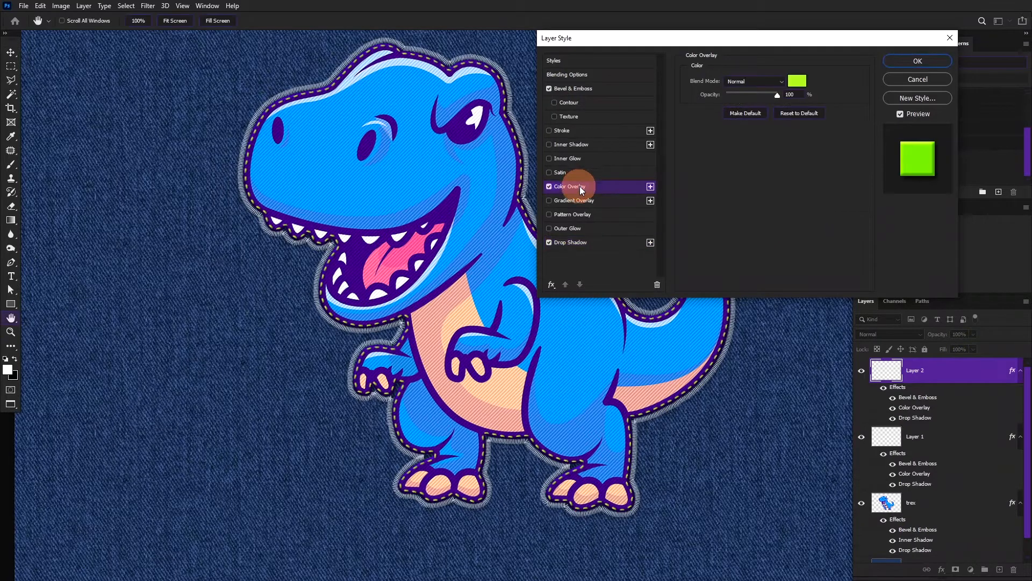
pyautogui.click(796, 86)
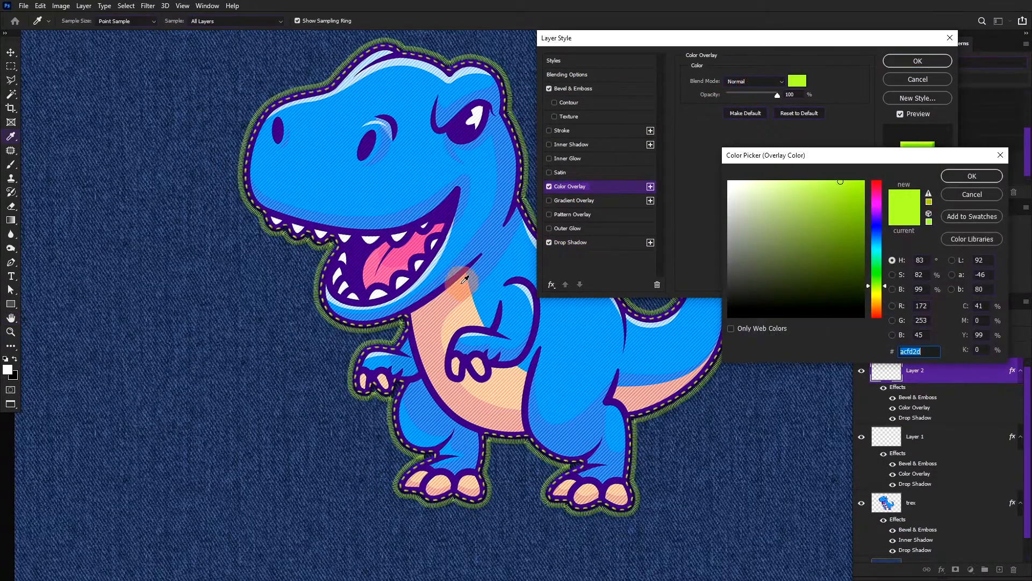
pyautogui.click(459, 306)
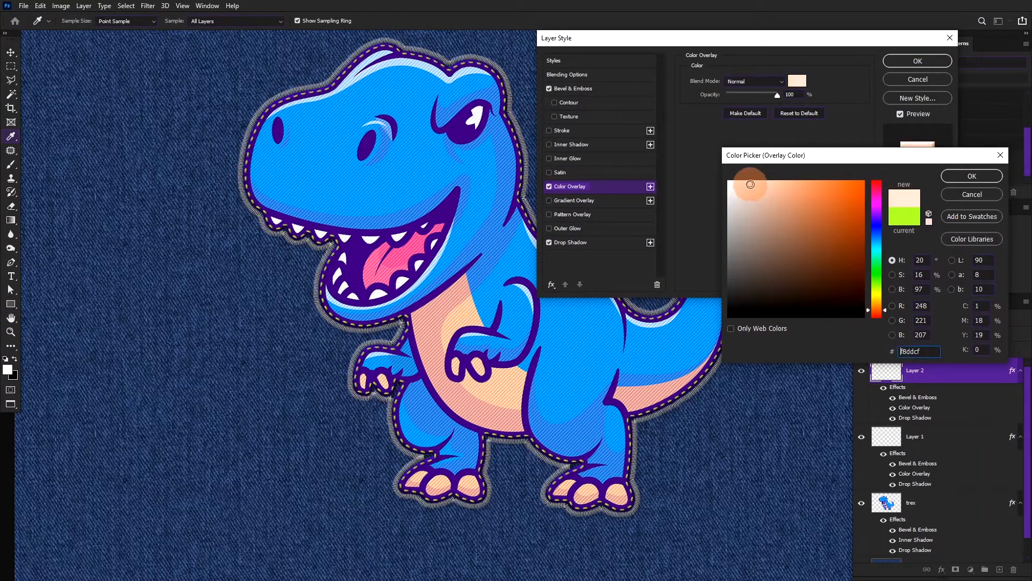
pyautogui.moveTo(750, 184); pyautogui.dragTo(781, 186)
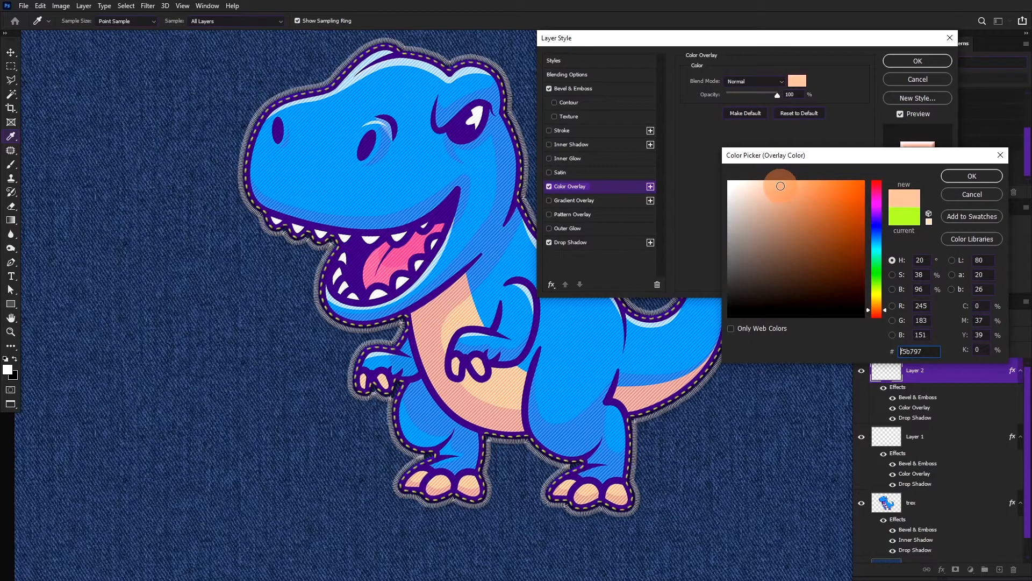
pyautogui.click(957, 176)
pyautogui.click(932, 63)
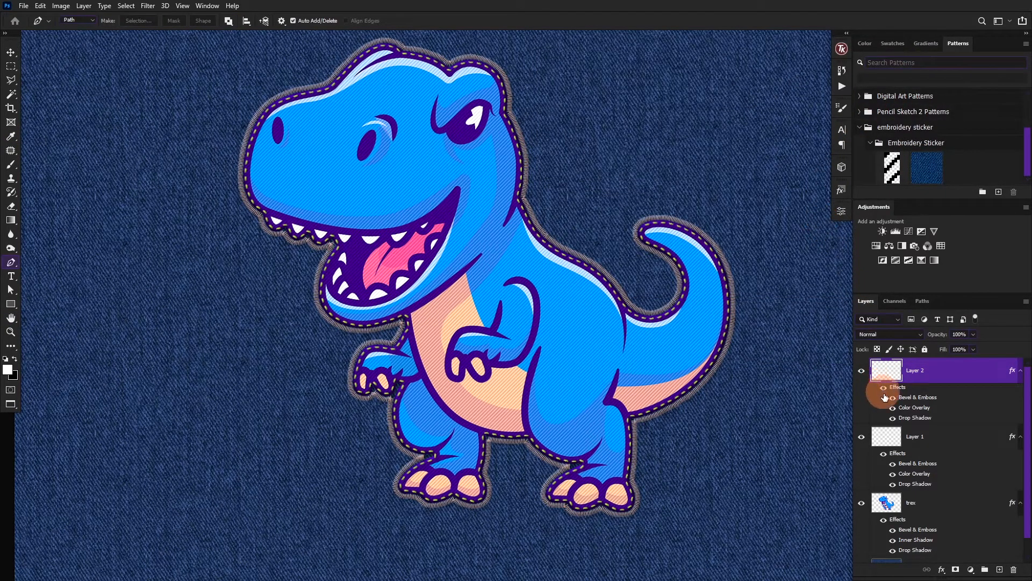
# - Load the trex layer's outline as a selection and expand it by 15 pixels on a new layer above Layer 2
pyautogui.keyDown('ctrl'); pyautogui.click(889, 507); pyautogui.keyUp('ctrl')
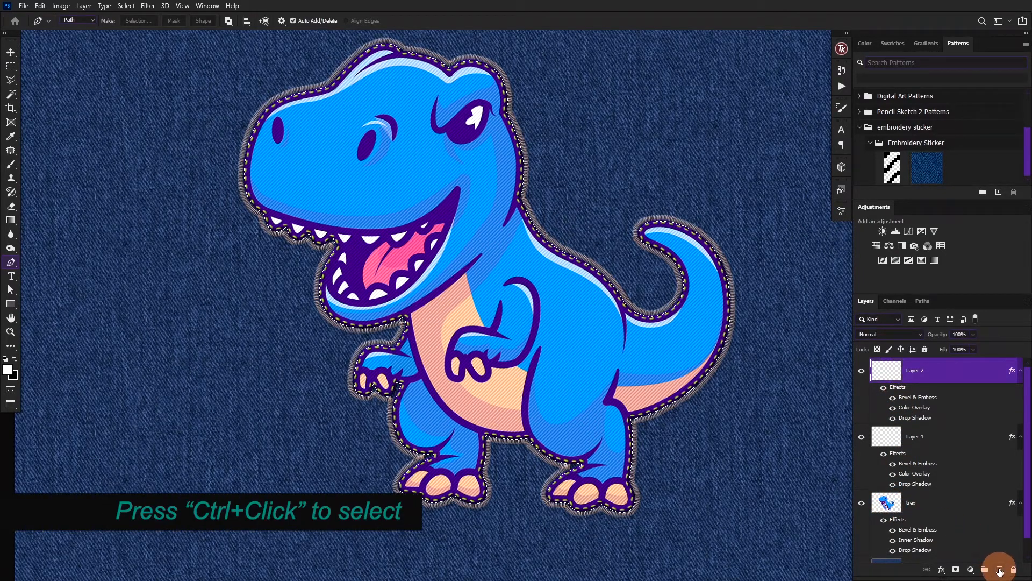
pyautogui.click(997, 570)
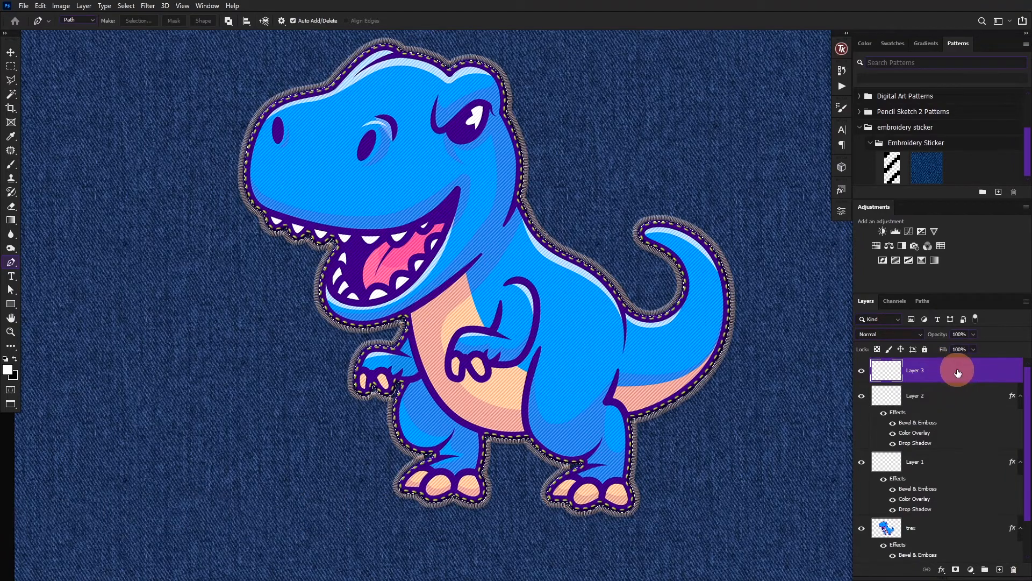
pyautogui.scroll(5, 652, 240)
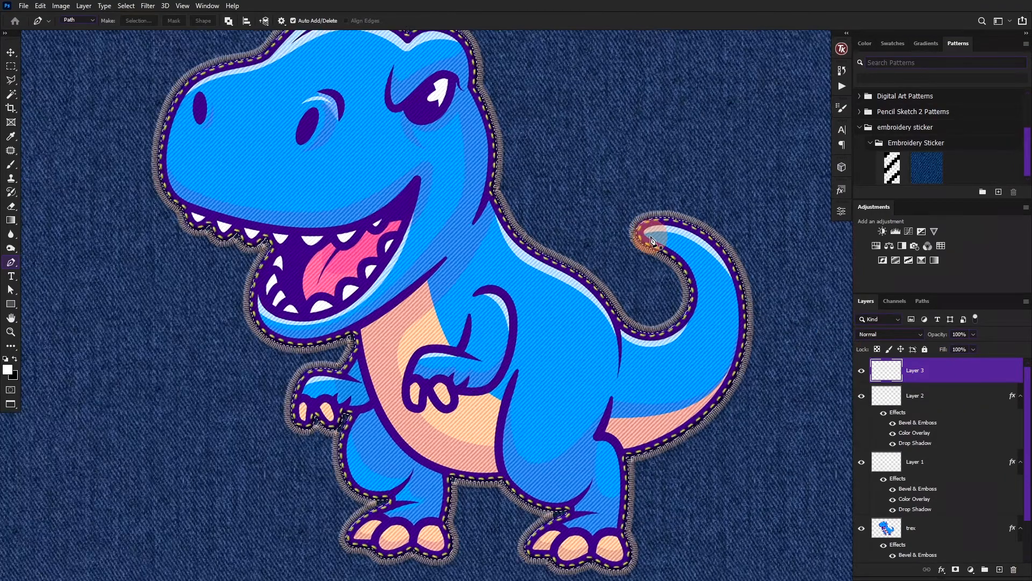
pyautogui.moveTo(417, 152); pyautogui.dragTo(465, 275)
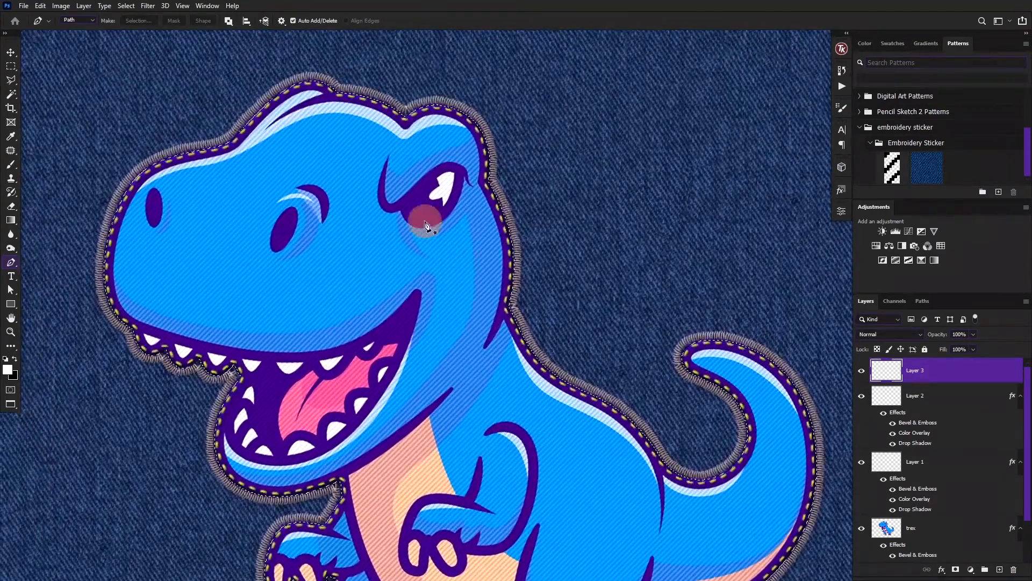
pyautogui.click(126, 6)
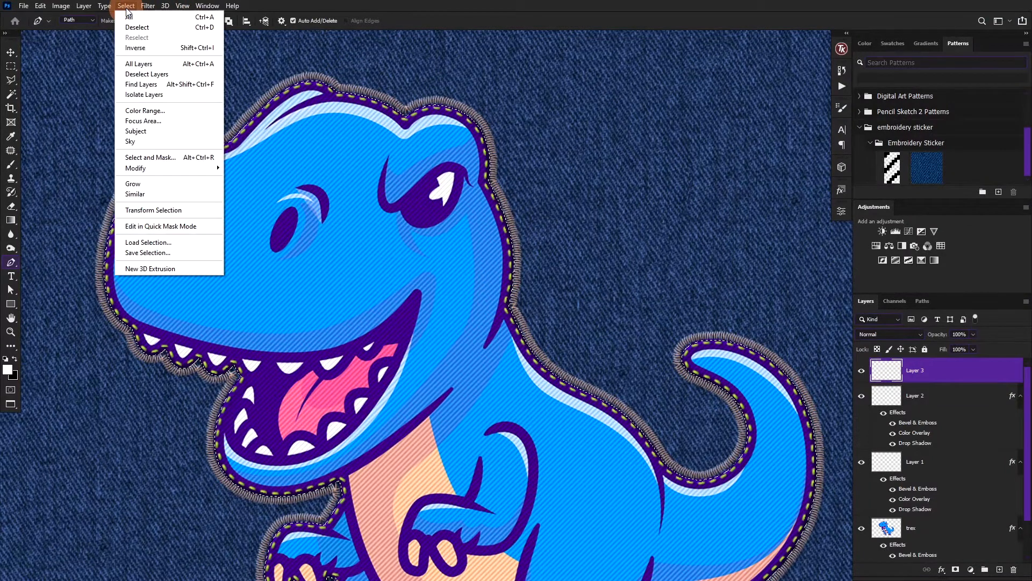
pyautogui.moveTo(212, 168)
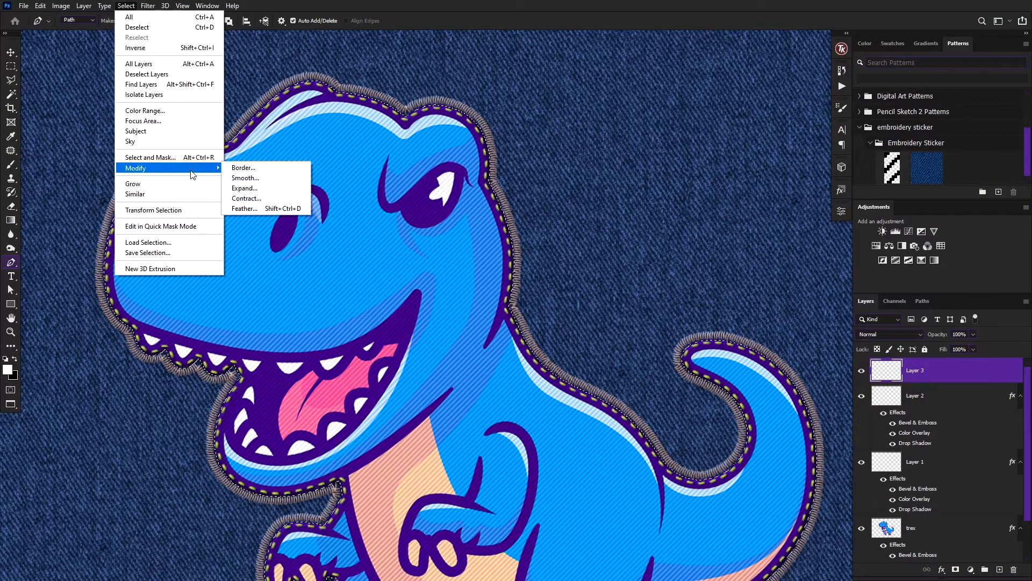
pyautogui.click(244, 188)
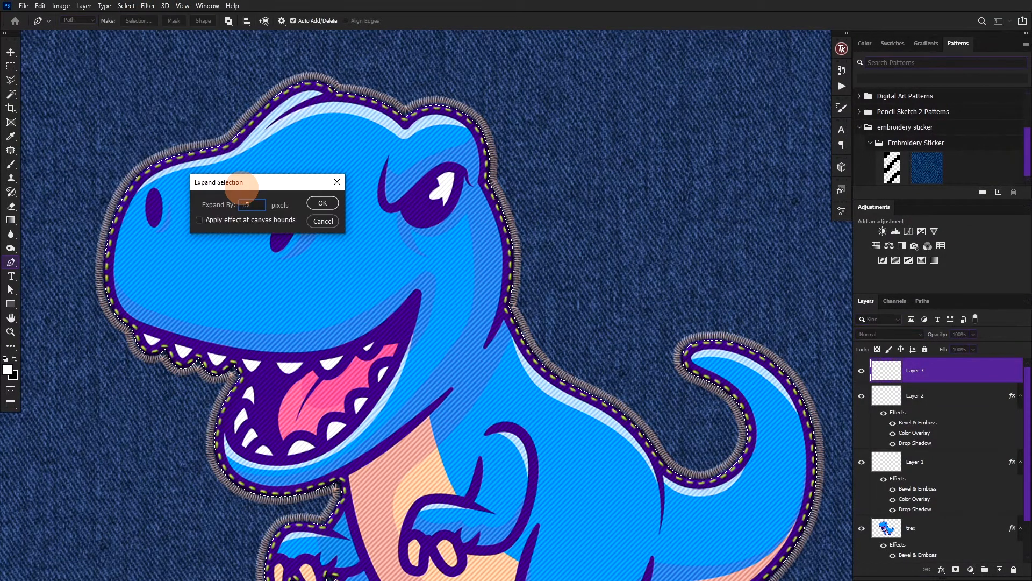
pyautogui.write('15')
pyautogui.press('Return')
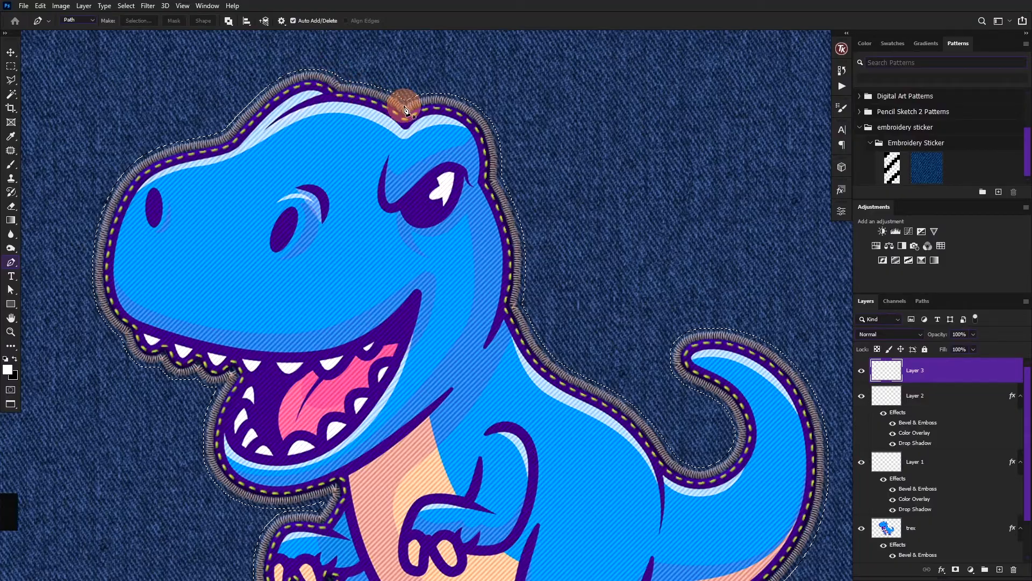
# - Set the spacing of the 10 px dashed stitch brush to 269%
pyautogui.press('b')
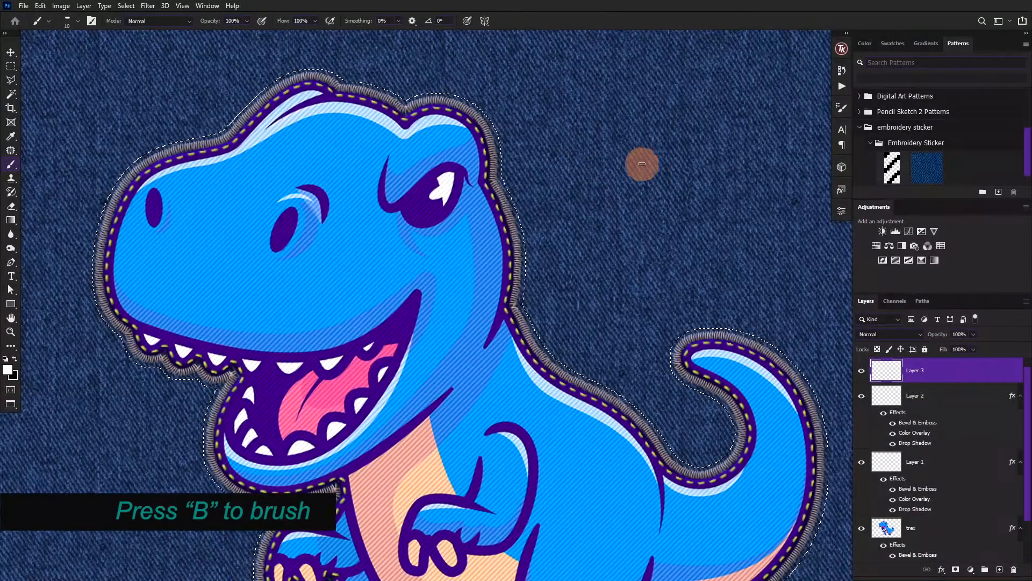
pyautogui.click(841, 108)
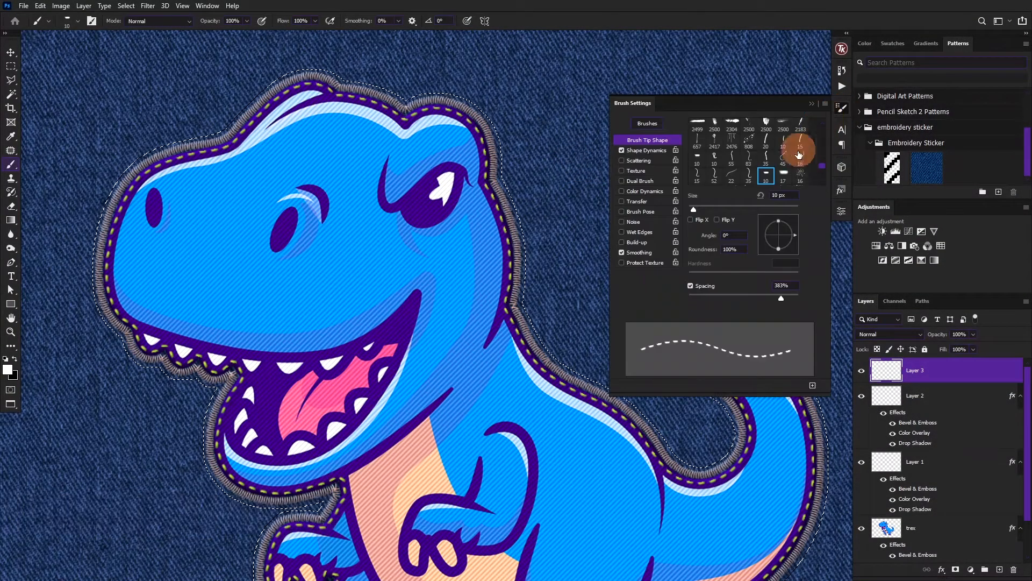
pyautogui.moveTo(781, 296); pyautogui.dragTo(775, 296)
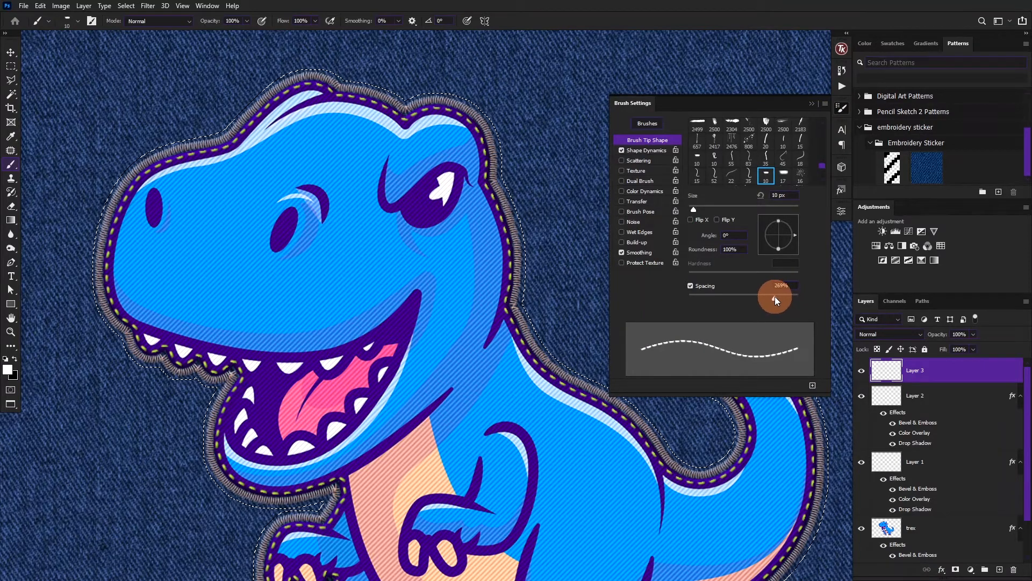
pyautogui.moveTo(500, 224); pyautogui.dragTo(384, 258)
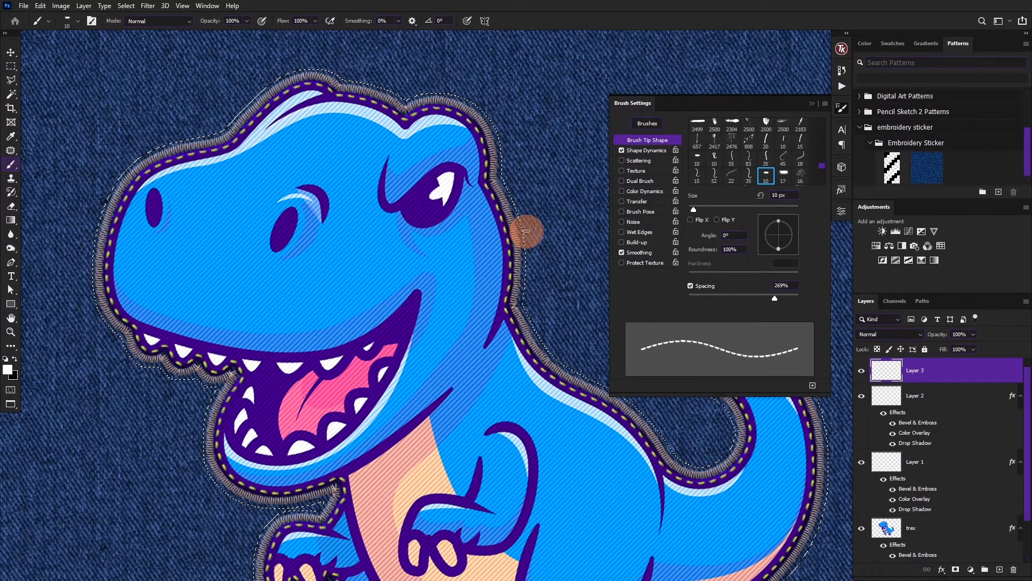
pyautogui.click(812, 104)
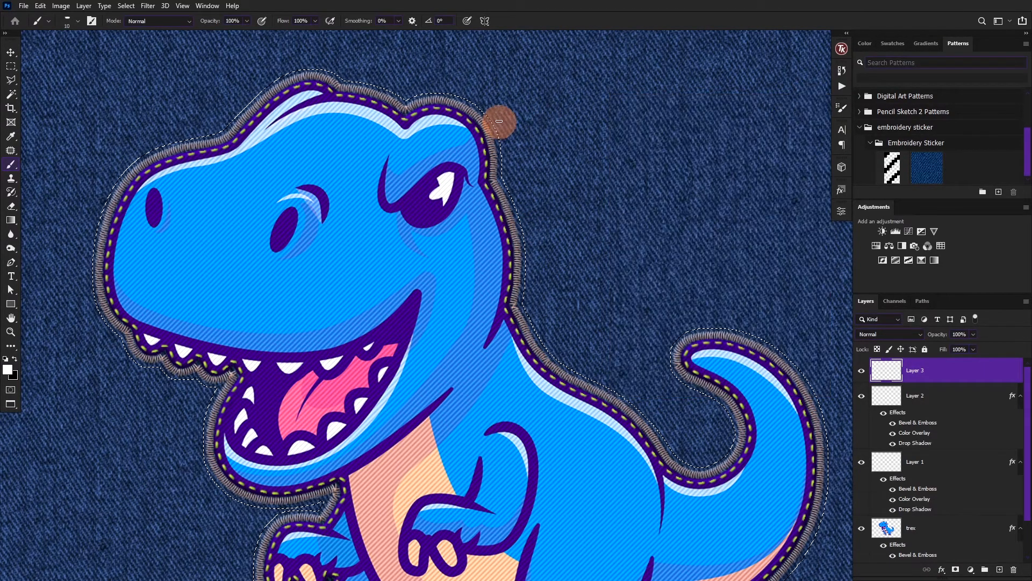
# - Convert the expanded selection to a work path and stroke it with the dashed stitch brush on Layer 3
pyautogui.click(922, 301)
pyautogui.click(969, 570)
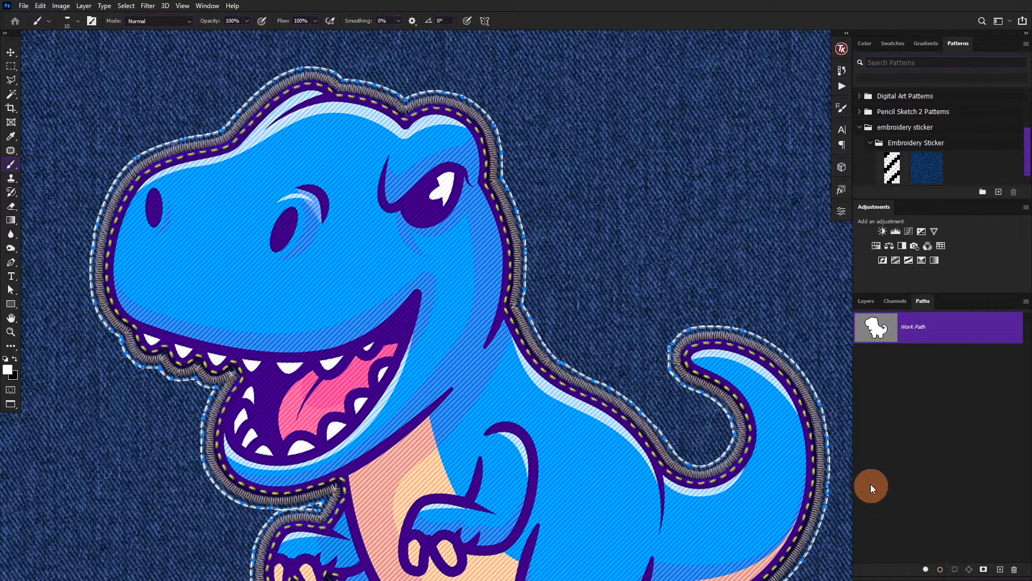
pyautogui.click(866, 301)
pyautogui.press('p')
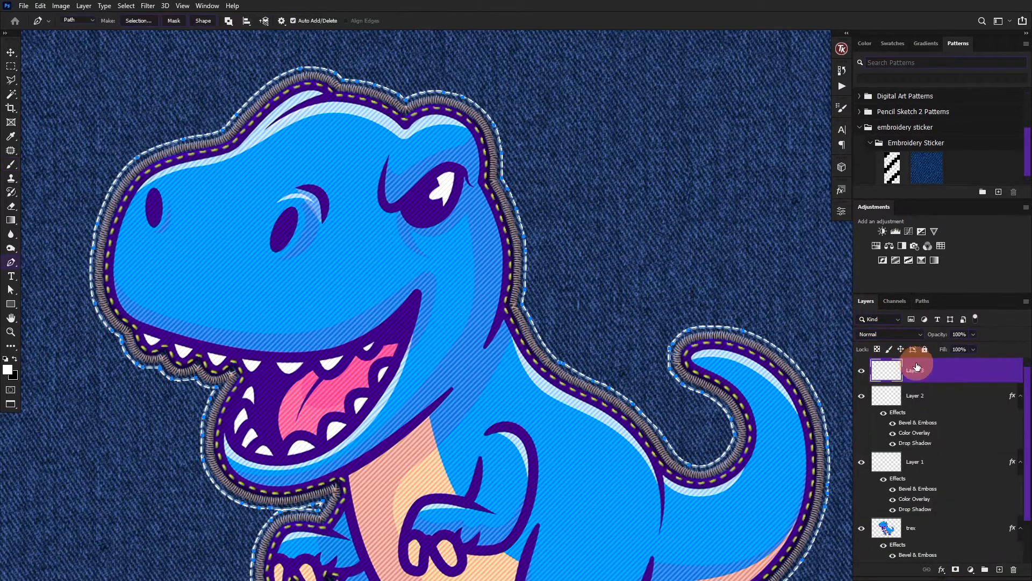
# - Add Drop Shadow and Bevel & Emboss effects to the dashed stitching on Layer 3
pyautogui.click(942, 569)
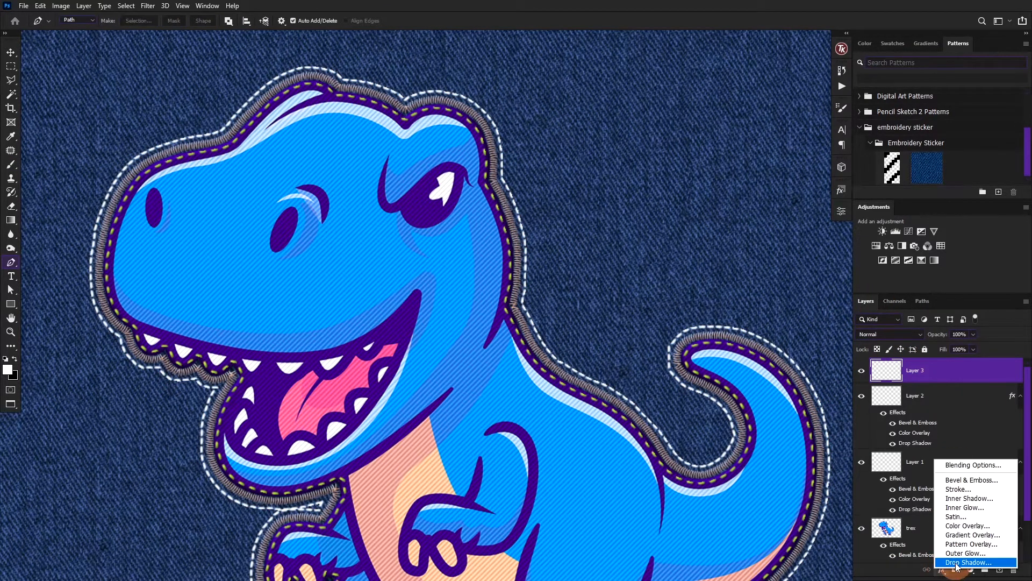
pyautogui.click(956, 562)
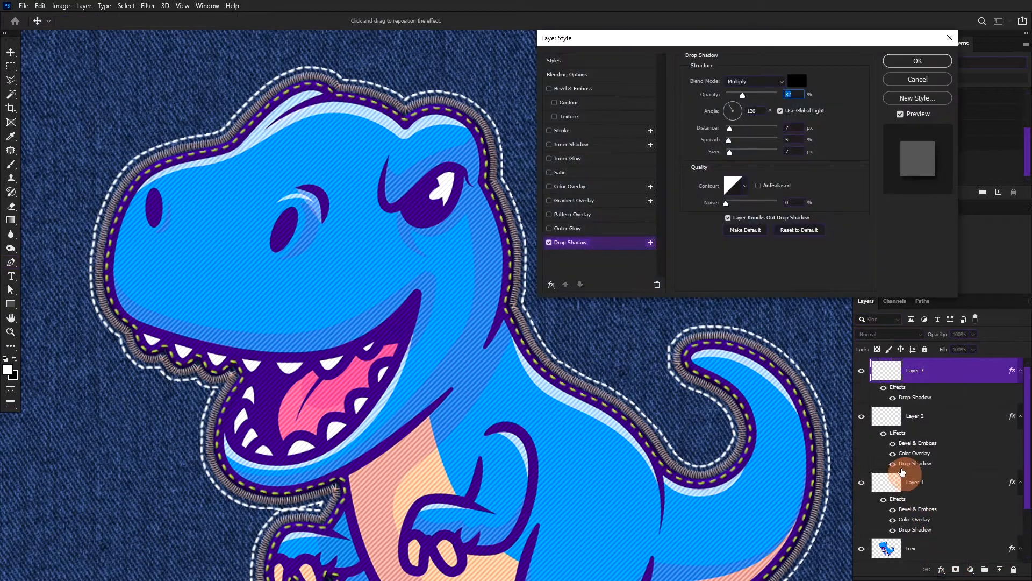
pyautogui.click(549, 88)
# - Add a pink (#ff73be) Color Overlay to Layer 3, sampling the color from the dinosaur's tongue
pyautogui.click(570, 186)
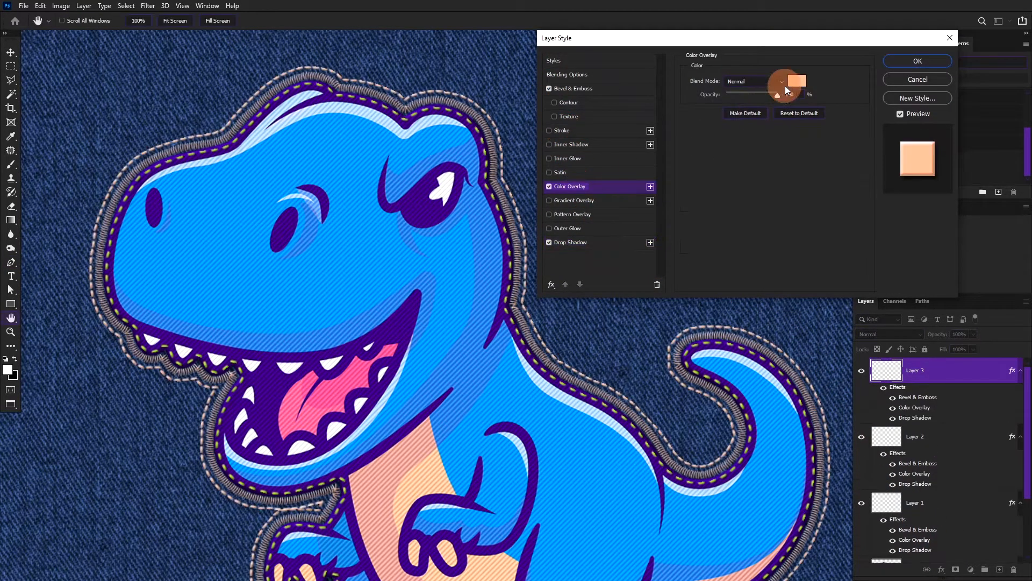
pyautogui.click(796, 83)
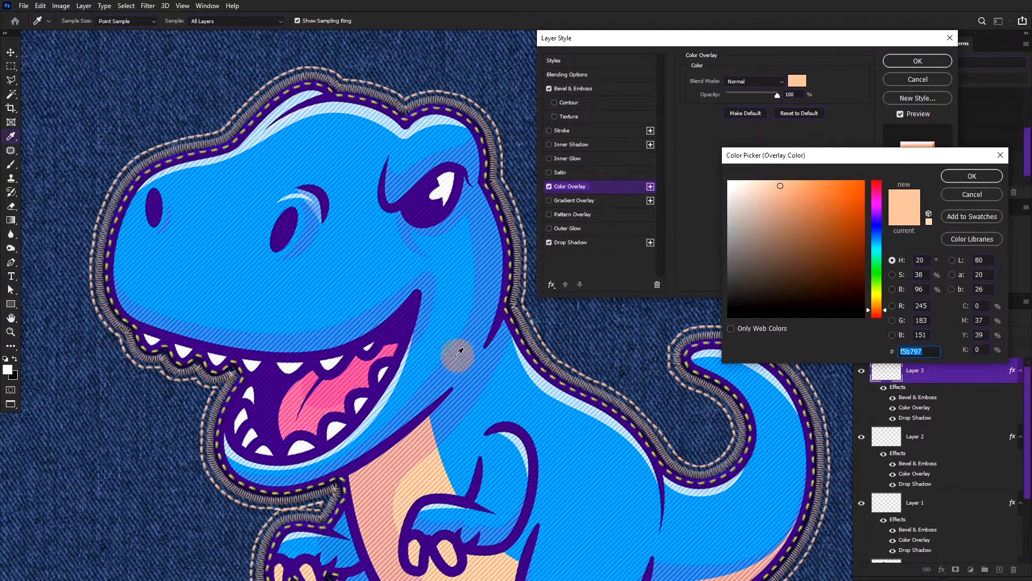
pyautogui.click(412, 376)
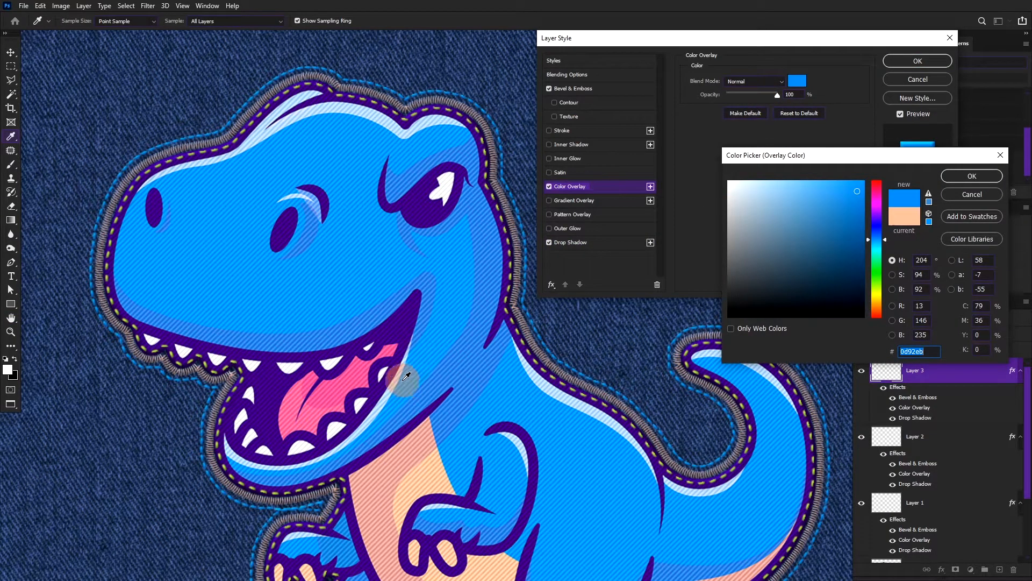
pyautogui.click(302, 411)
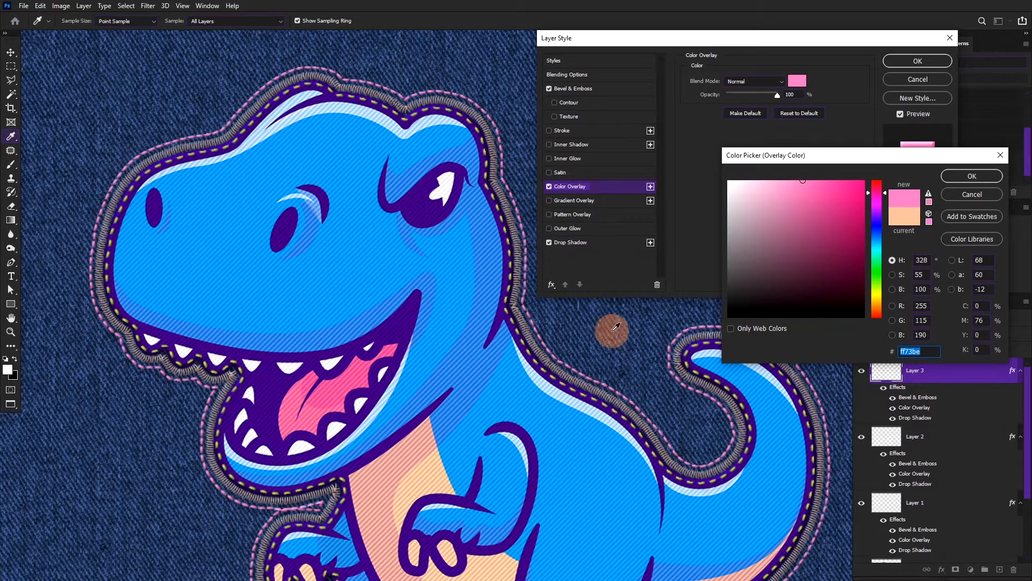
pyautogui.click(957, 176)
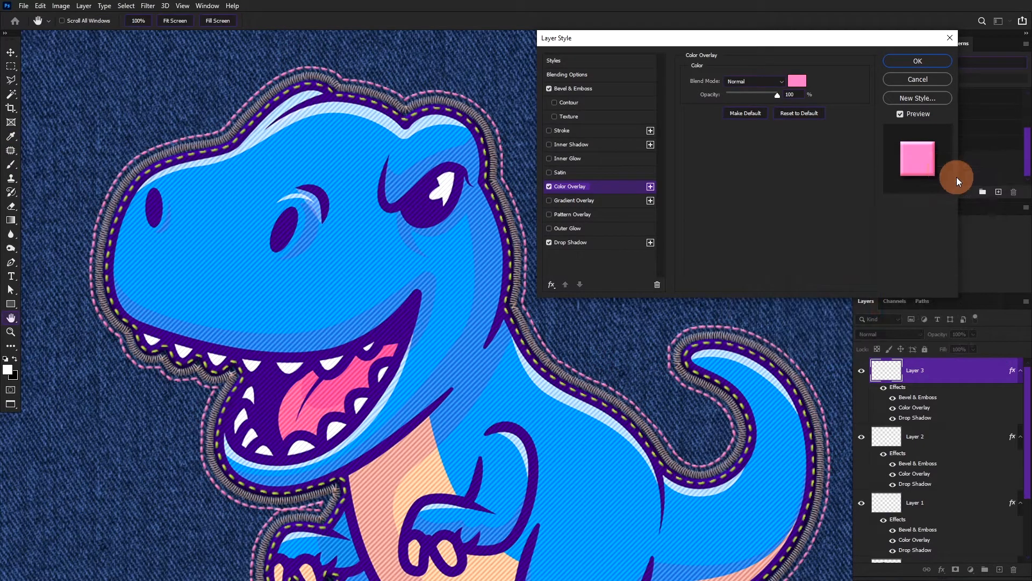
pyautogui.click(917, 60)
# - Collapse the effects lists of Layers 3, 2 and 1, and add a new empty layer above Layer 3
pyautogui.scroll(-4, 619, 246)
pyautogui.moveTo(606, 251); pyautogui.dragTo(586, 187)
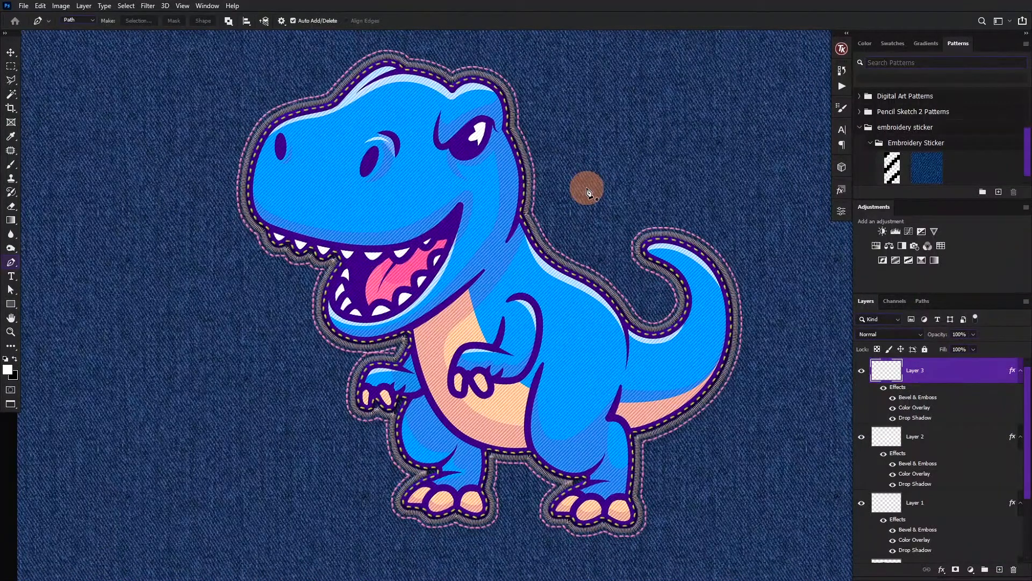
pyautogui.click(1020, 370)
pyautogui.click(1020, 396)
pyautogui.click(1020, 420)
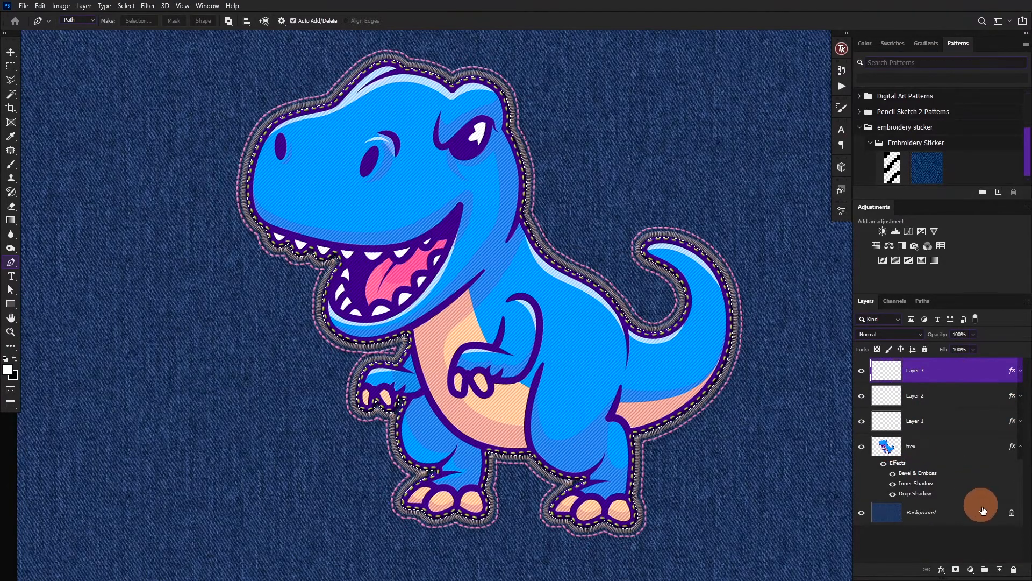
pyautogui.click(999, 569)
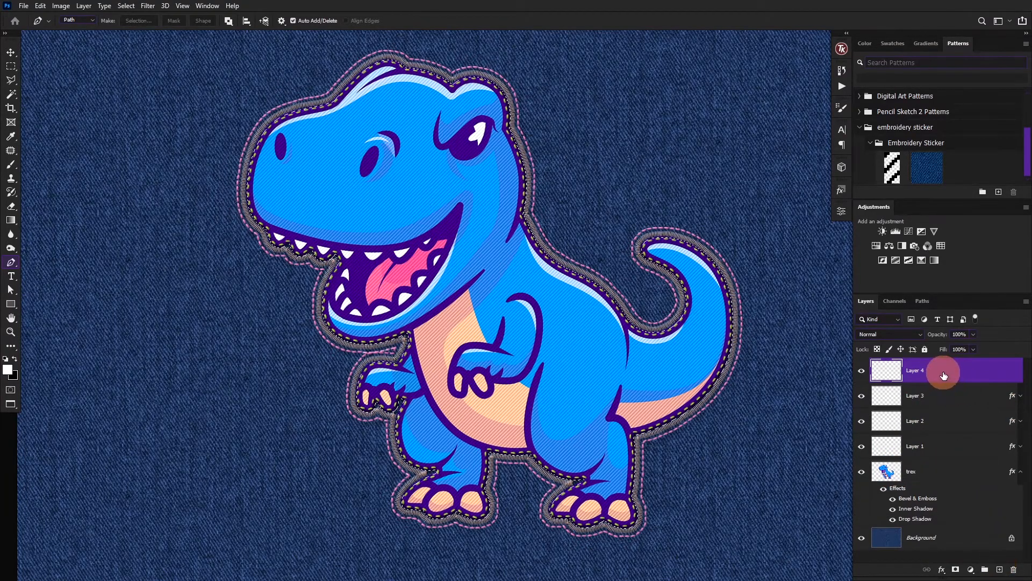
# - Load the trex layer's outline as a selection and expand it by 20 pixels
pyautogui.scroll(3, 521, 169)
pyautogui.moveTo(457, 137); pyautogui.dragTo(482, 199)
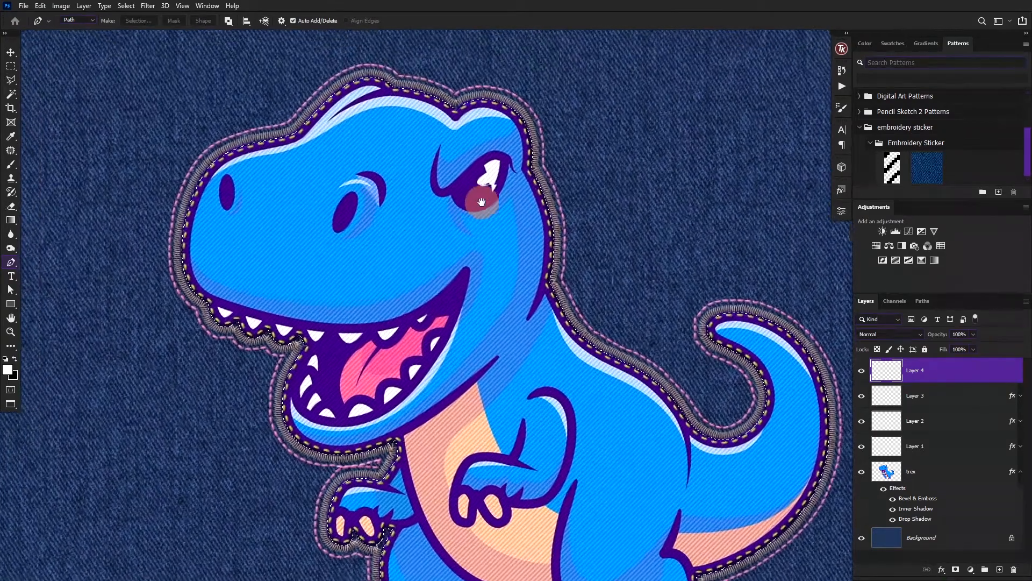
pyautogui.click(128, 7)
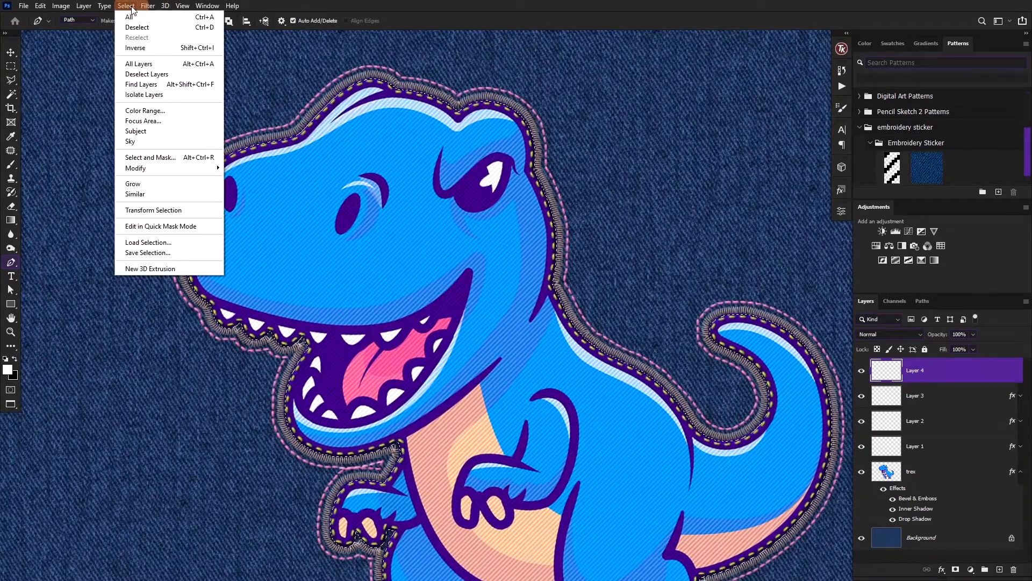
pyautogui.moveTo(149, 171)
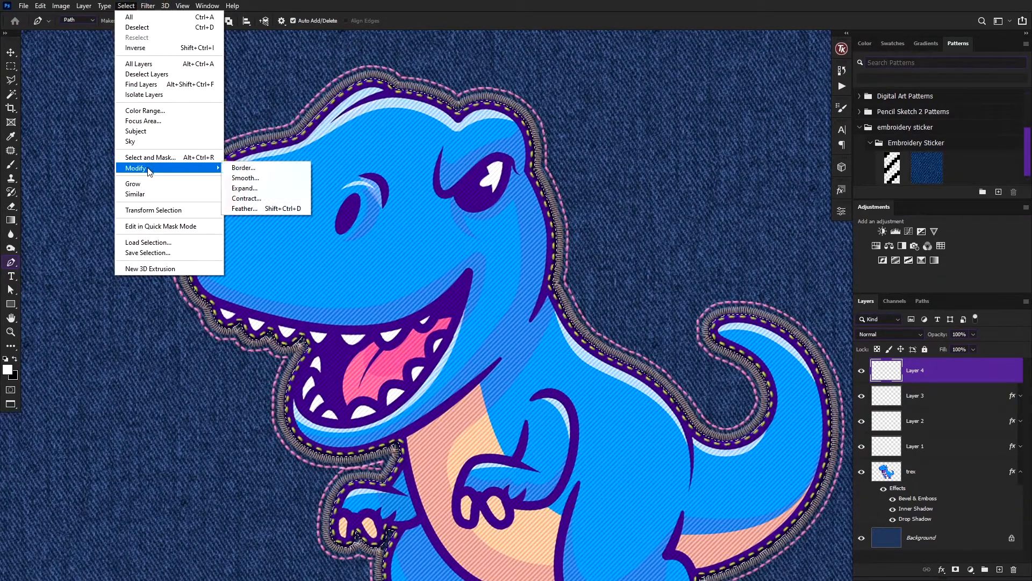
pyautogui.click(243, 188)
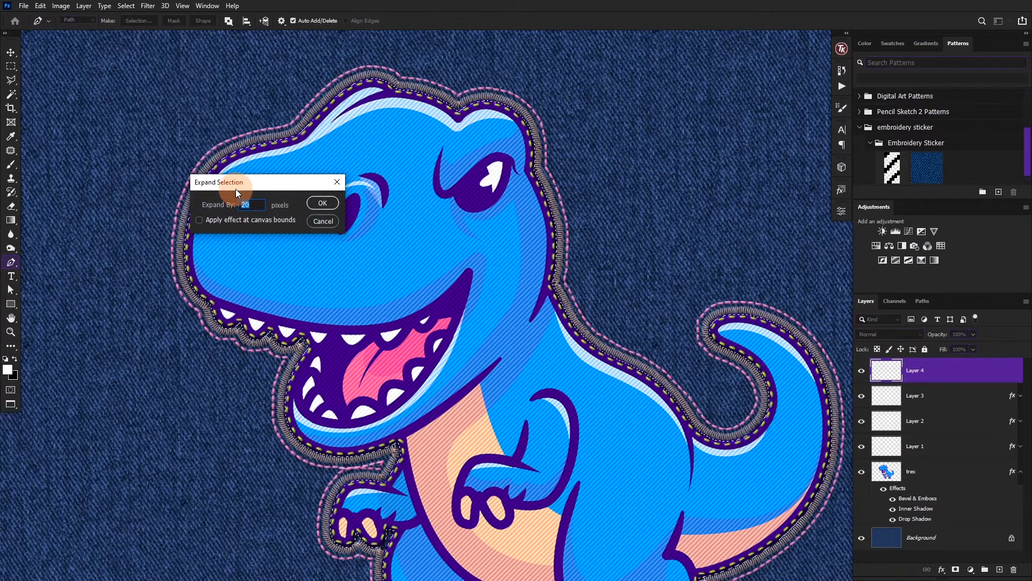
pyautogui.press('Return')
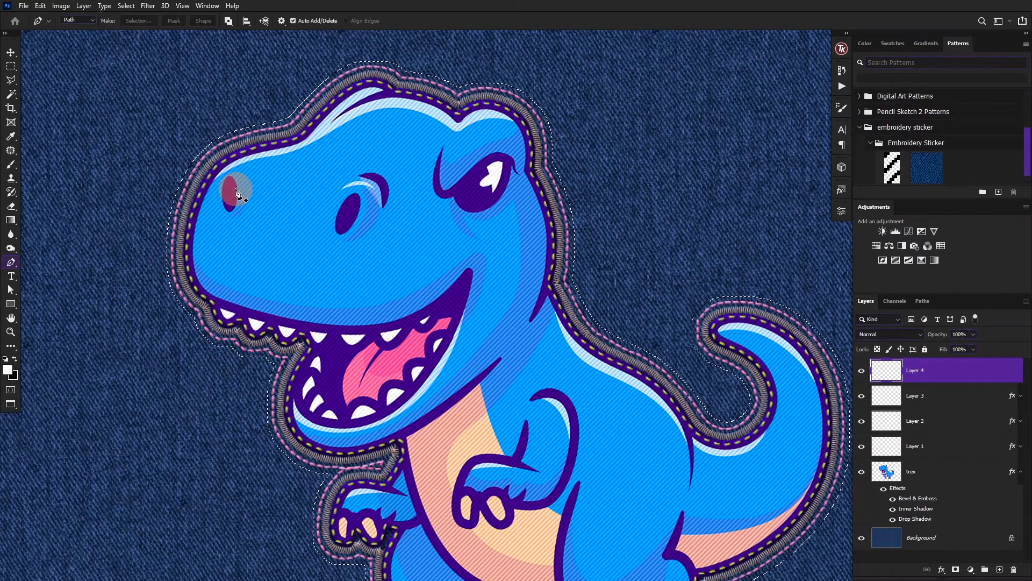
# - Convert the expanded selection to a work path and stroke it with the 10 px Feston brush on Layer 4
pyautogui.press('b')
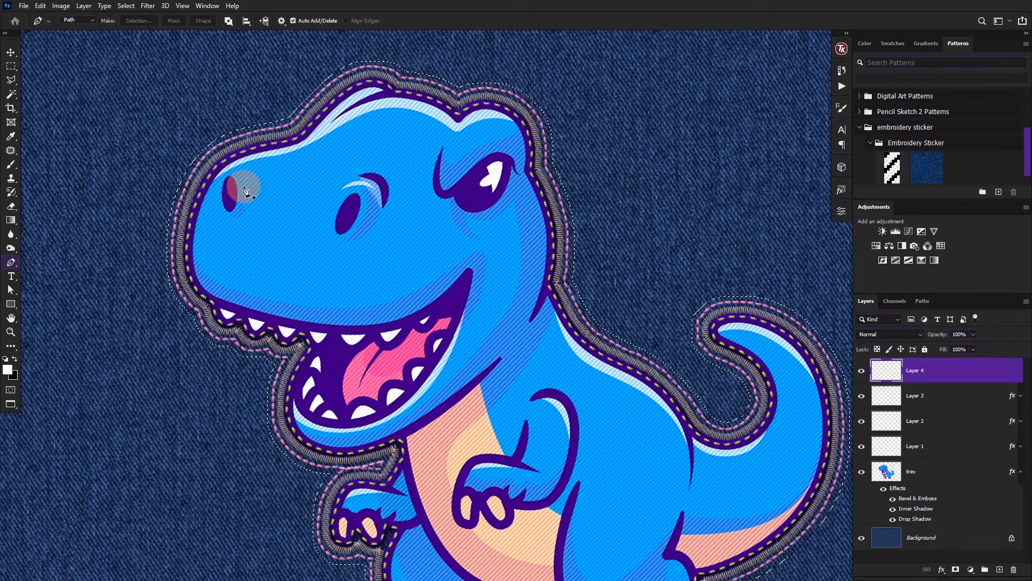
pyautogui.rightClick(304, 168)
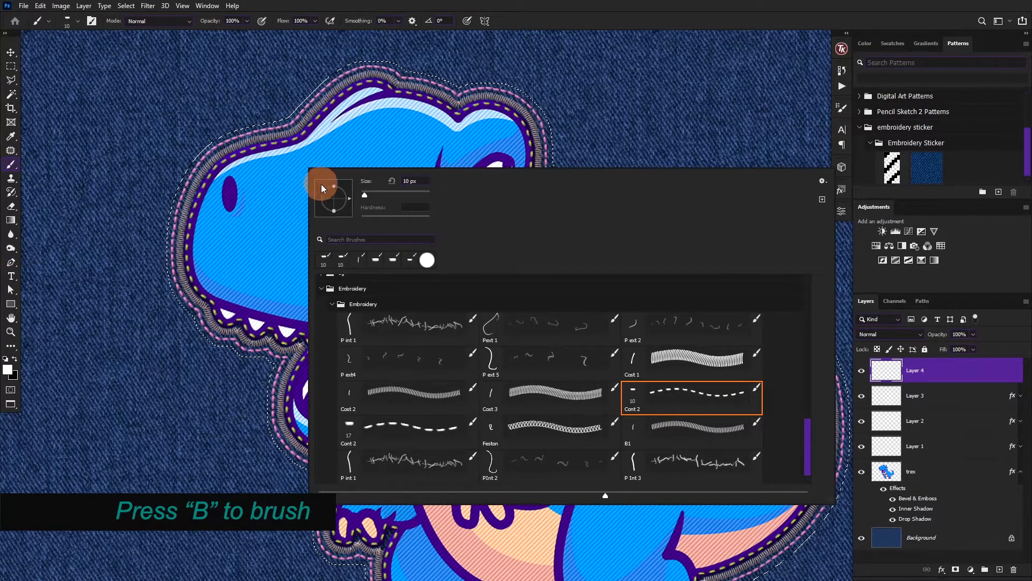
pyautogui.click(539, 426)
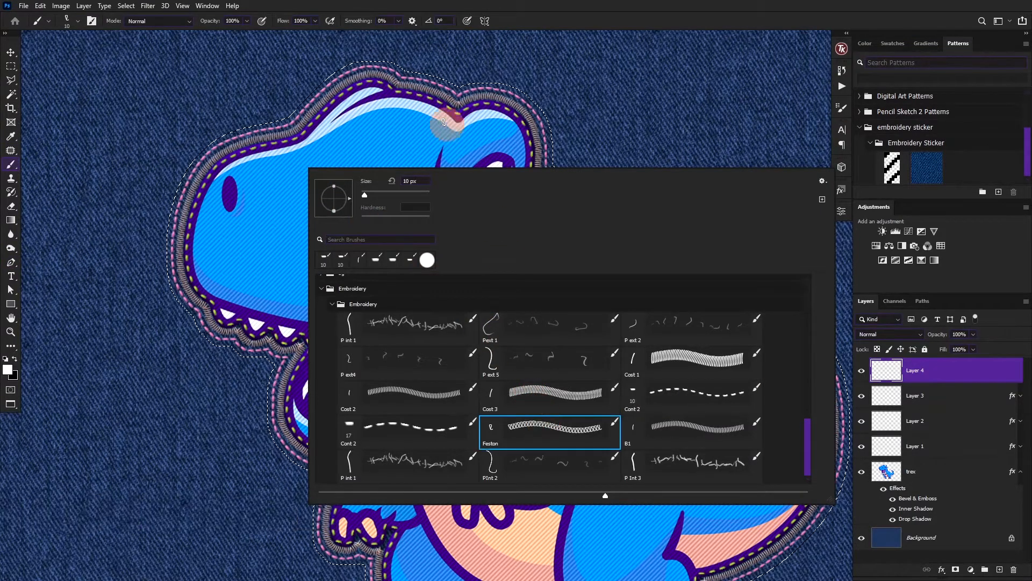
pyautogui.click(376, 117)
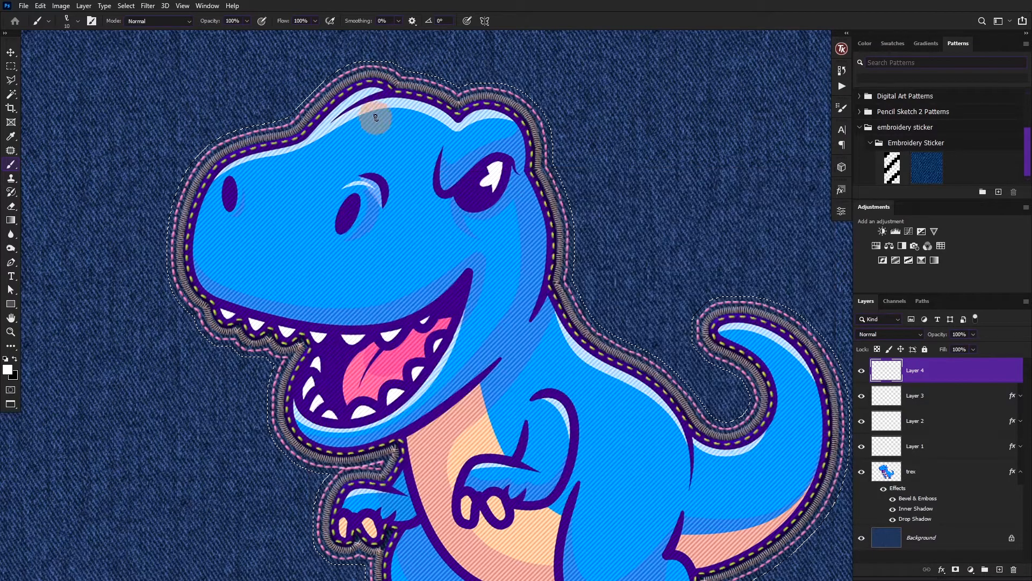
pyautogui.click(922, 300)
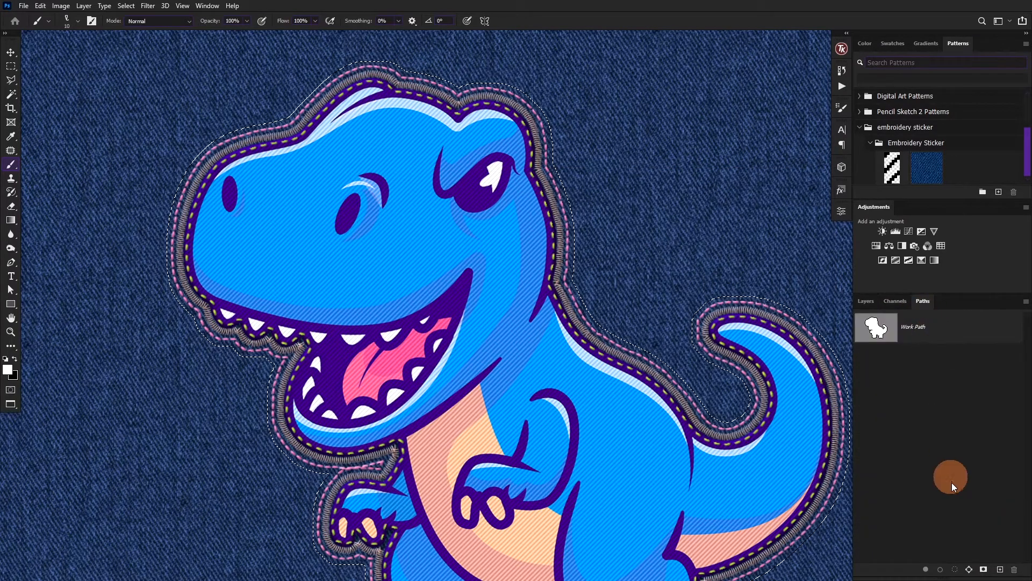
pyautogui.click(969, 568)
pyautogui.click(940, 570)
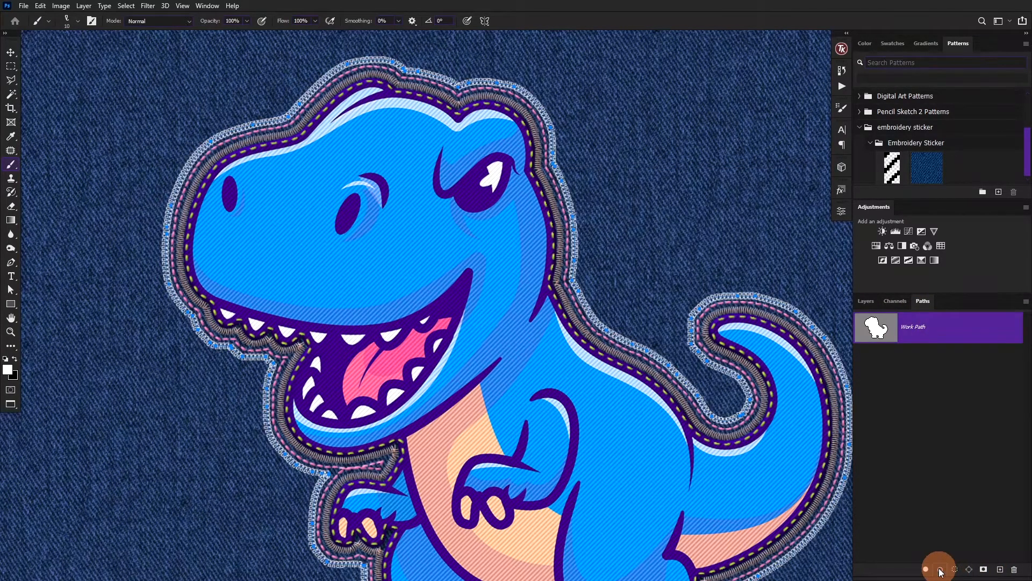
pyautogui.click(875, 306)
pyautogui.press('p')
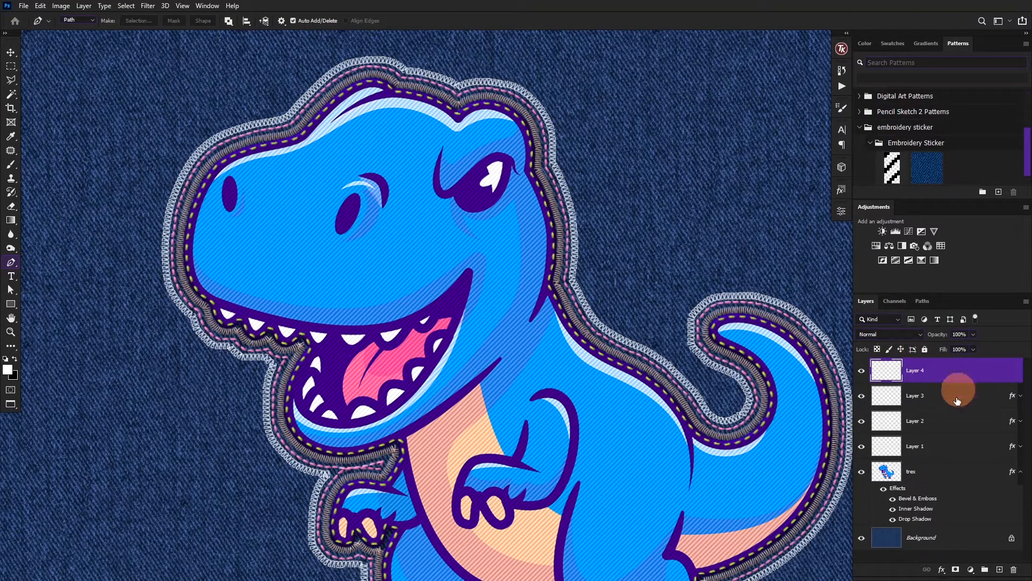
# - Add a Drop Shadow to Layer 4 with a distance of 0 px and a size of 1 px
pyautogui.click(941, 569)
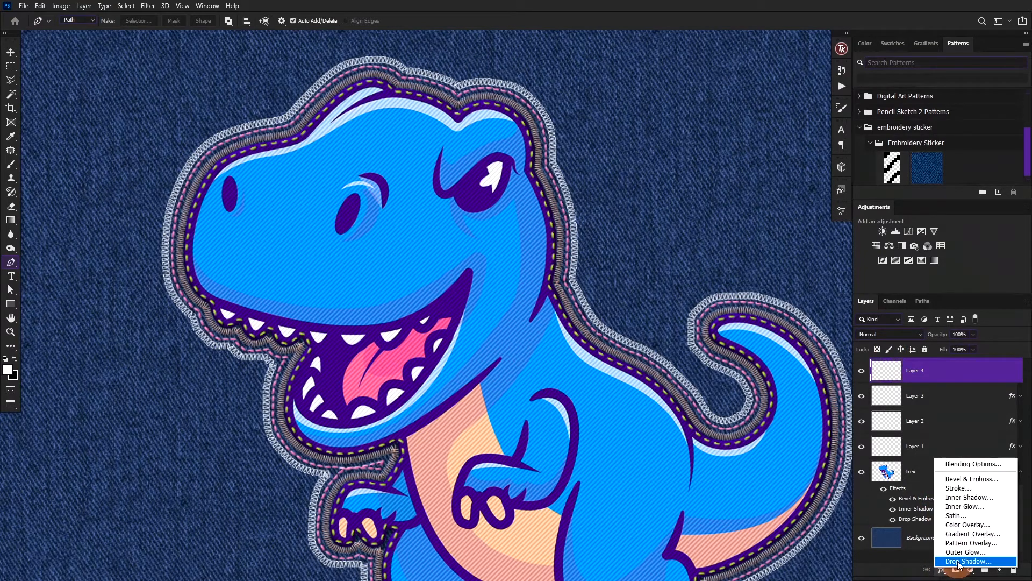
pyautogui.click(958, 561)
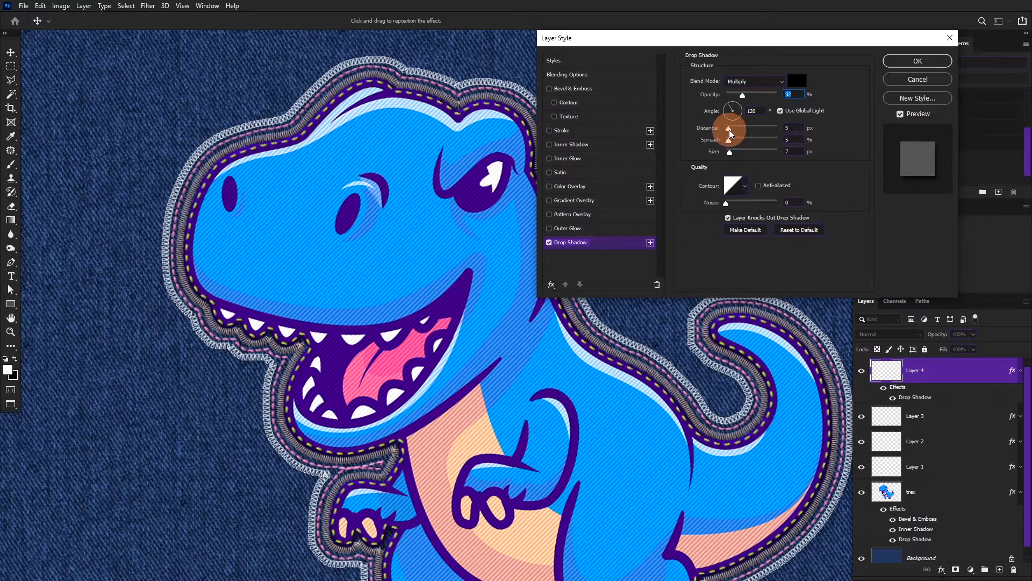
pyautogui.moveTo(730, 137); pyautogui.dragTo(731, 154)
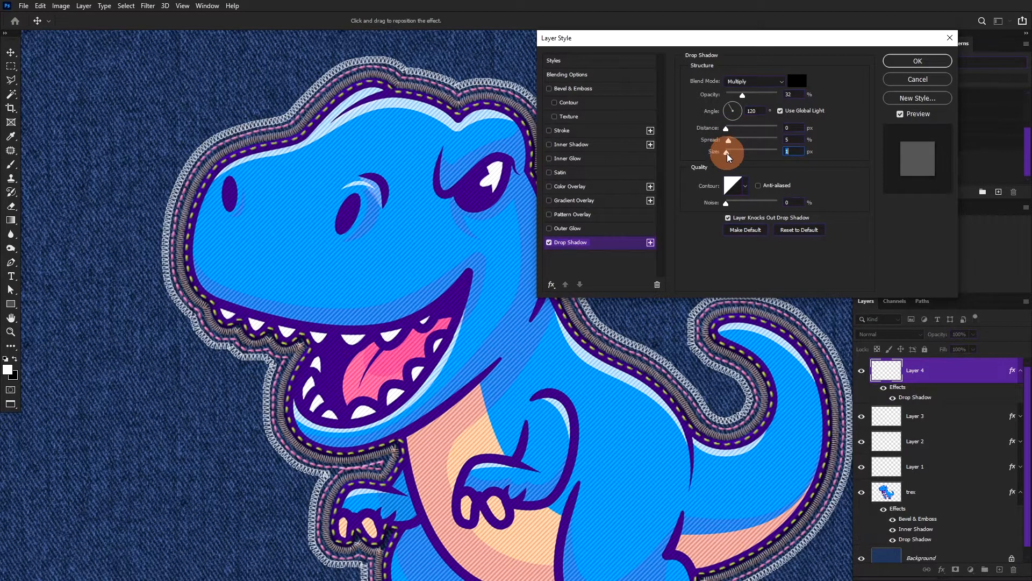
# - Add Bevel & Emboss to Layer 4 with Soften set to 1 px
pyautogui.click(554, 90)
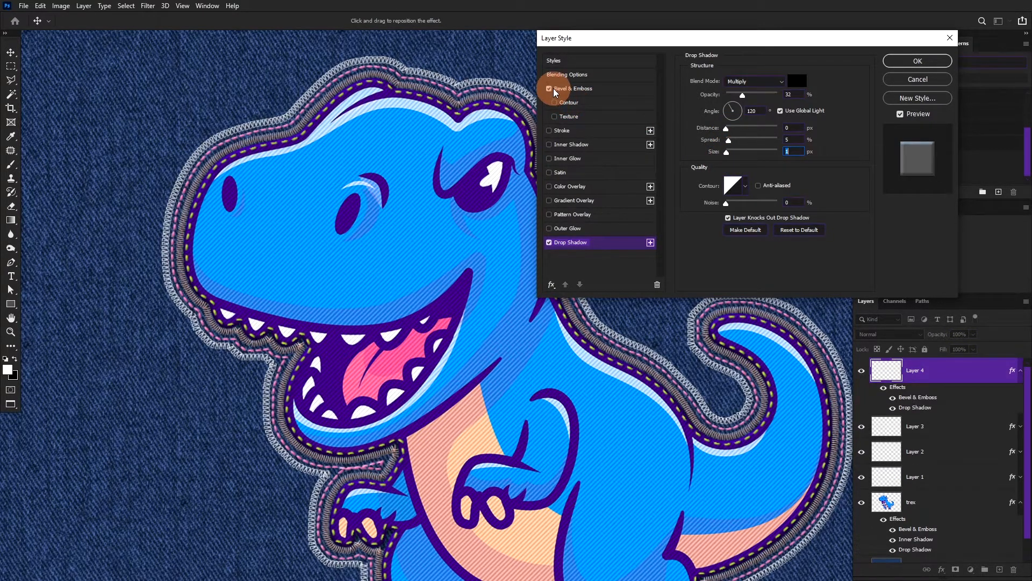
pyautogui.click(577, 89)
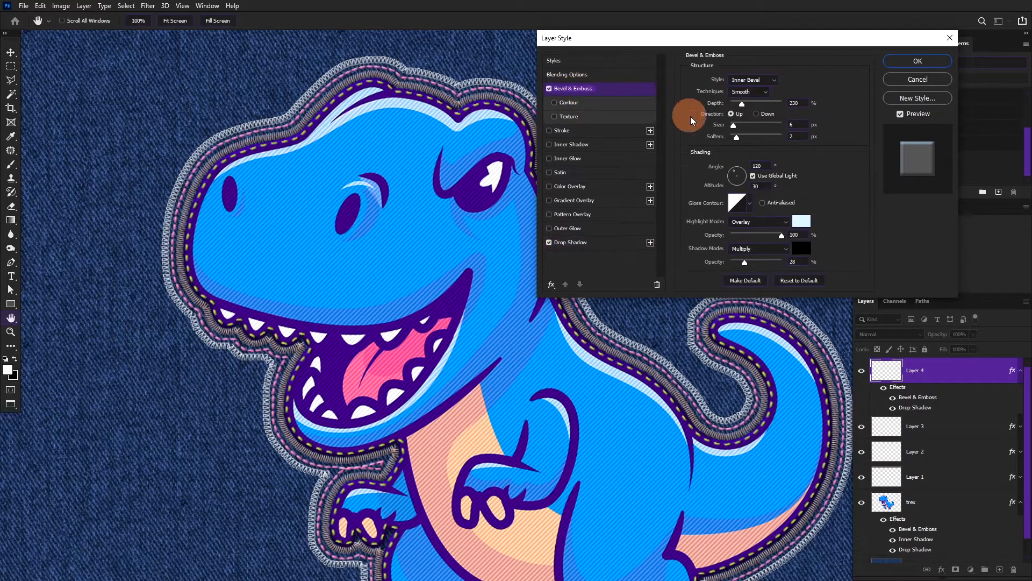
pyautogui.click(734, 137)
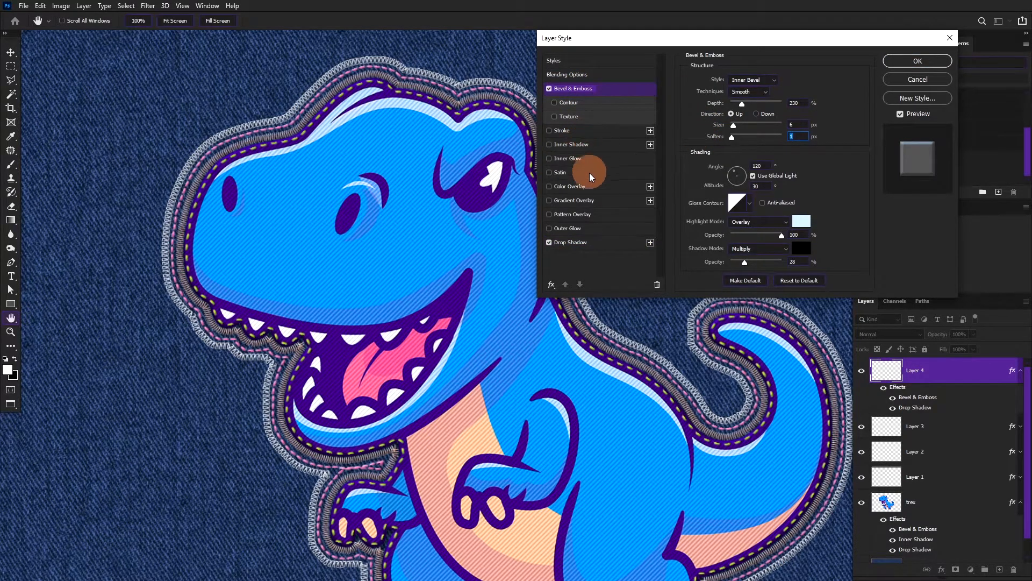
# - Add a Color Overlay to Layer 4 with the light blue bfe1ff and apply the layer style
pyautogui.click(585, 187)
pyautogui.click(797, 81)
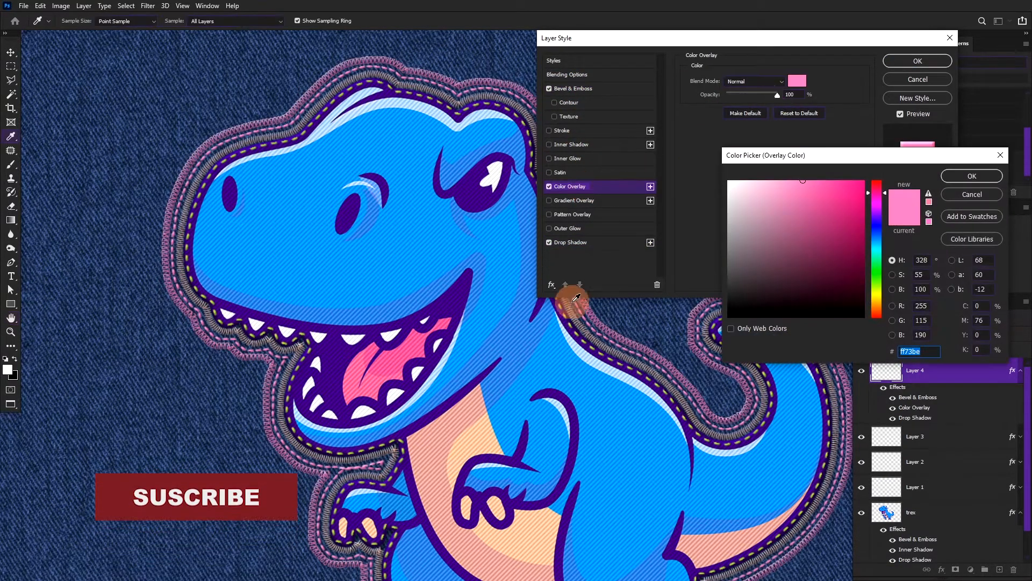
pyautogui.moveTo(576, 298); pyautogui.dragTo(934, 179)
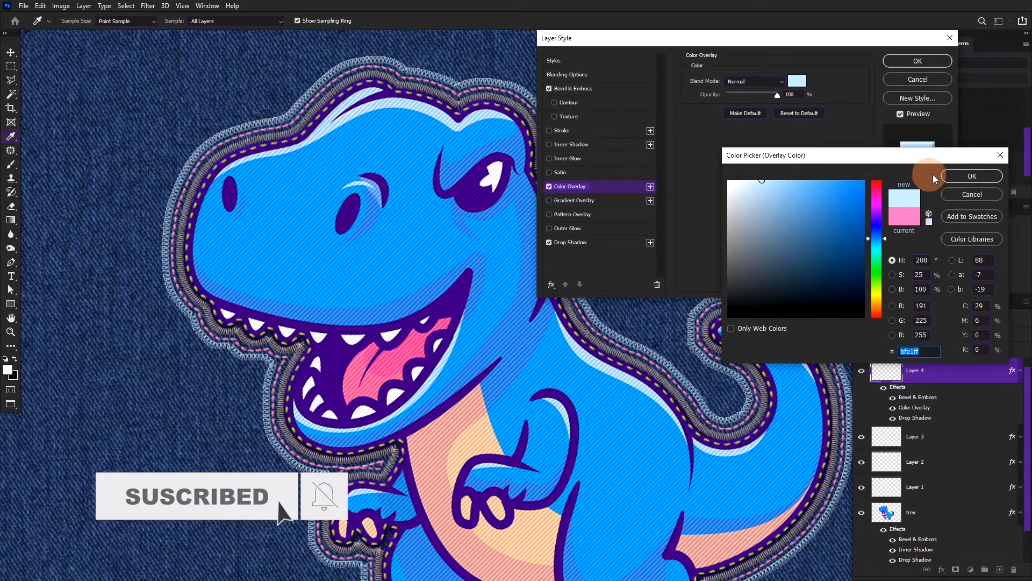
pyautogui.click(972, 176)
pyautogui.click(918, 61)
# - Collapse Layer 4's effects list and create a new layer directly above the Background
pyautogui.press('p')
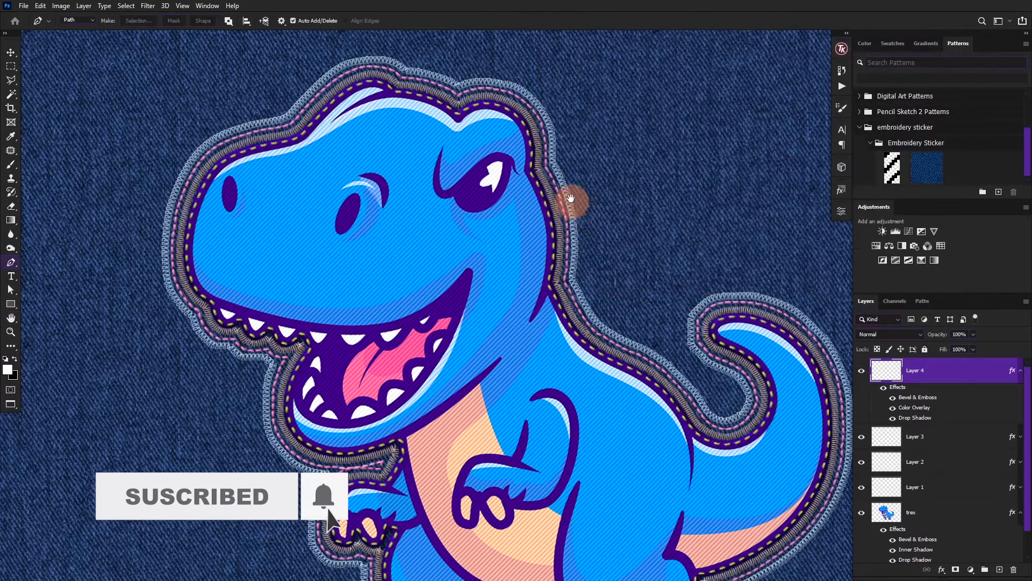
pyautogui.moveTo(571, 198); pyautogui.dragTo(521, 108)
pyautogui.scroll(-4, 520, 134)
pyautogui.moveTo(521, 146); pyautogui.dragTo(501, 196)
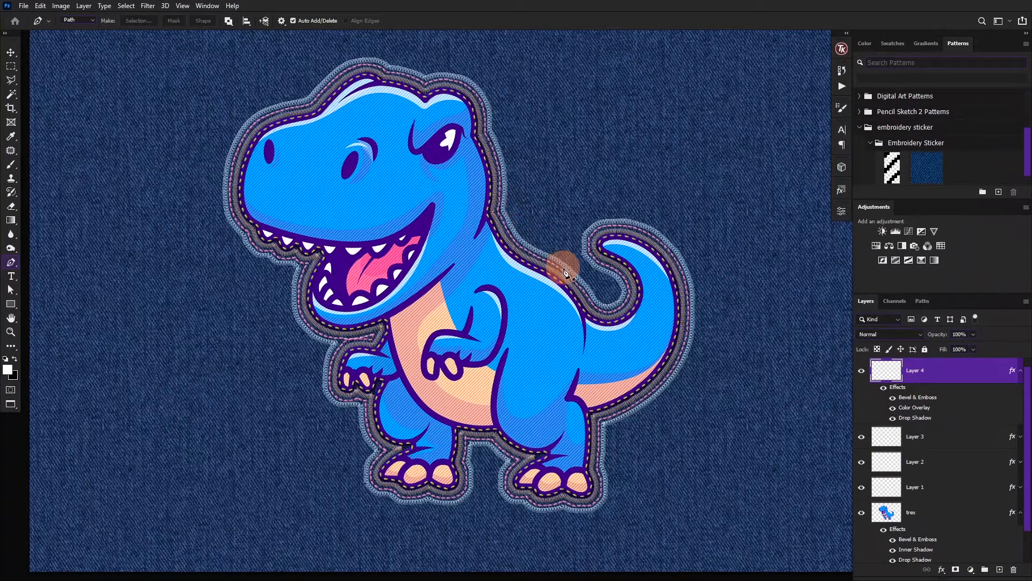
pyautogui.click(1020, 371)
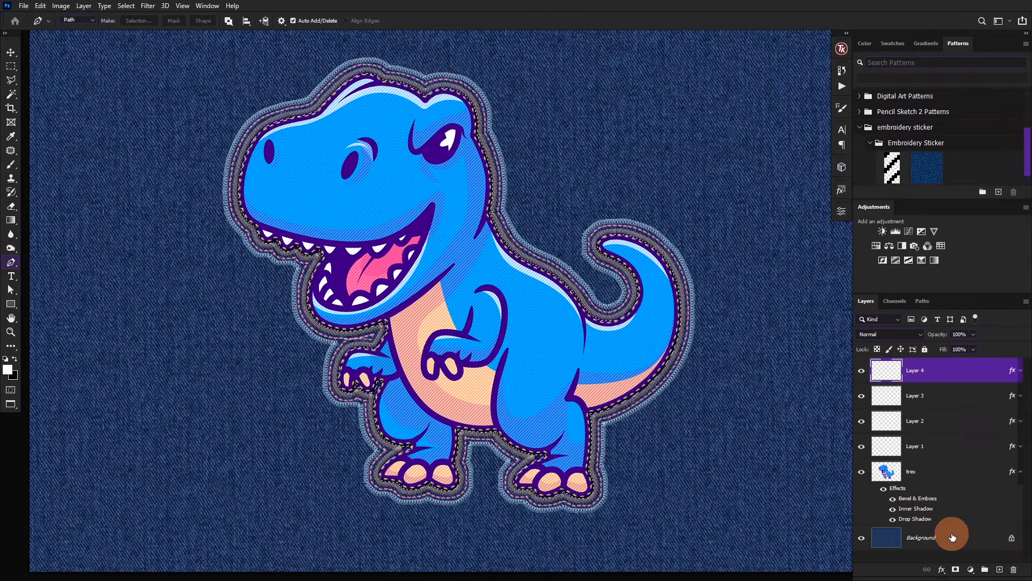
pyautogui.click(952, 536)
pyautogui.click(999, 569)
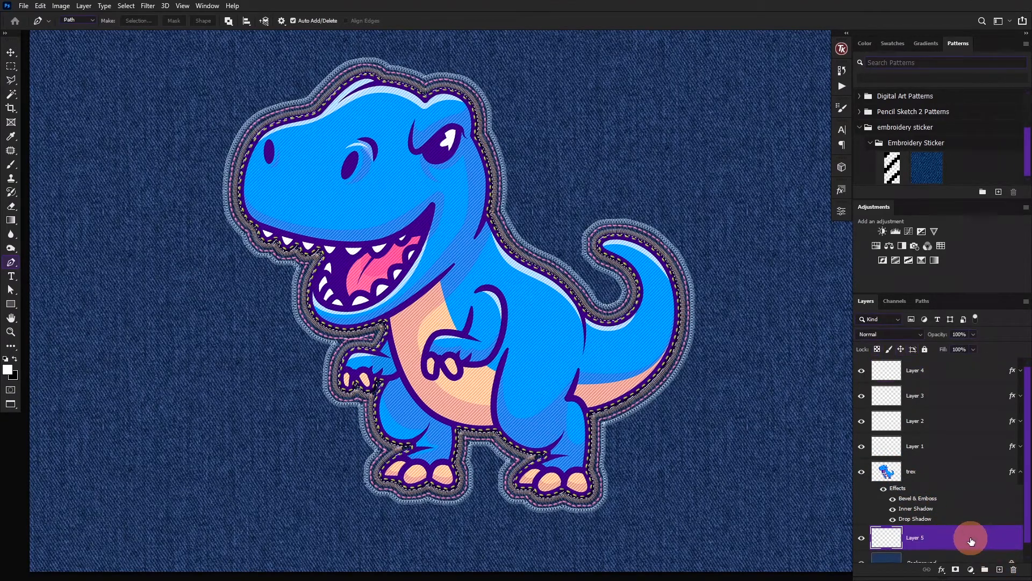
# - Load the trex layer's outline as a selection and expand it by 25 pixels
pyautogui.click(127, 8)
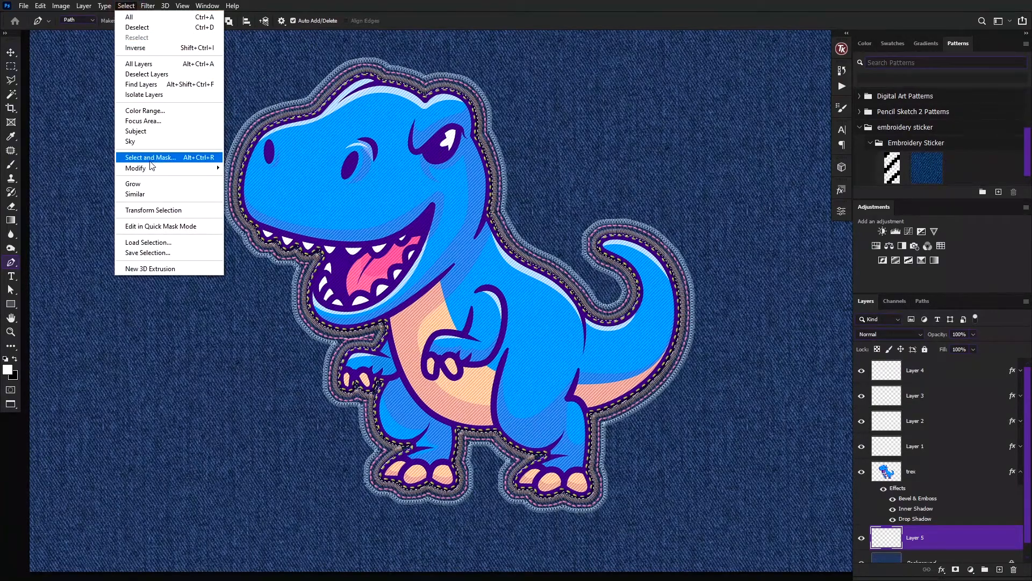
pyautogui.moveTo(149, 171)
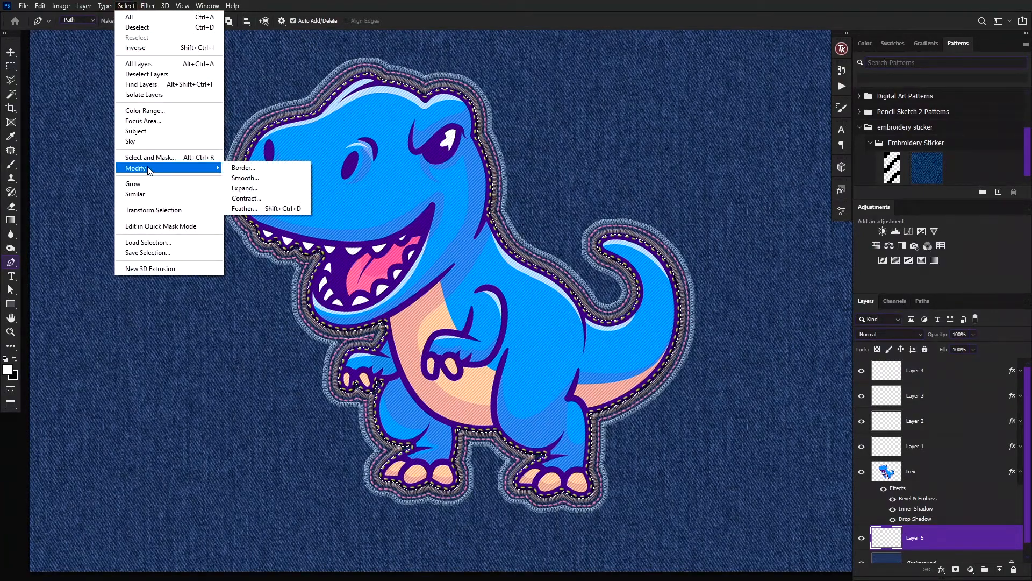
pyautogui.click(253, 193)
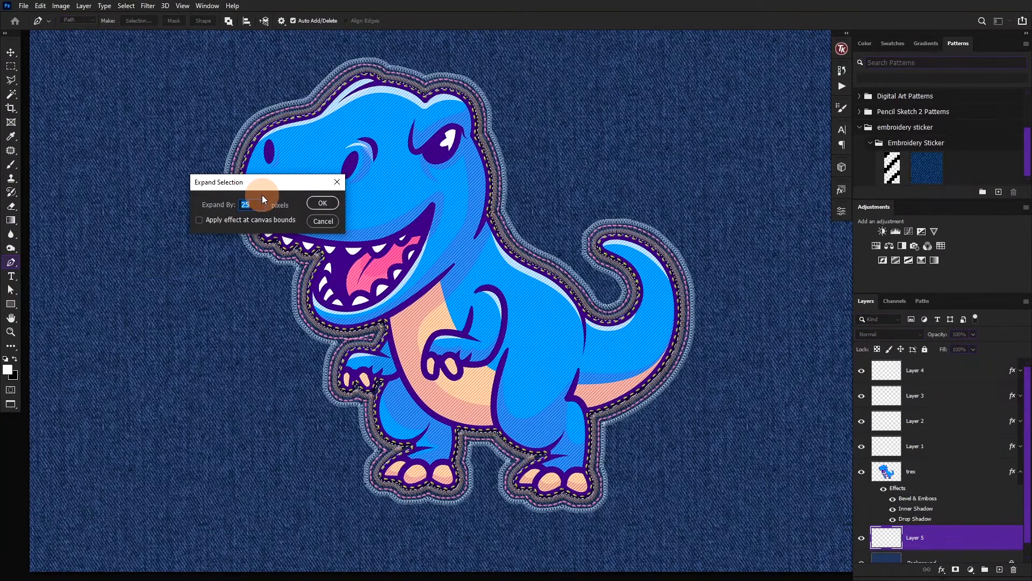
pyautogui.press('Return')
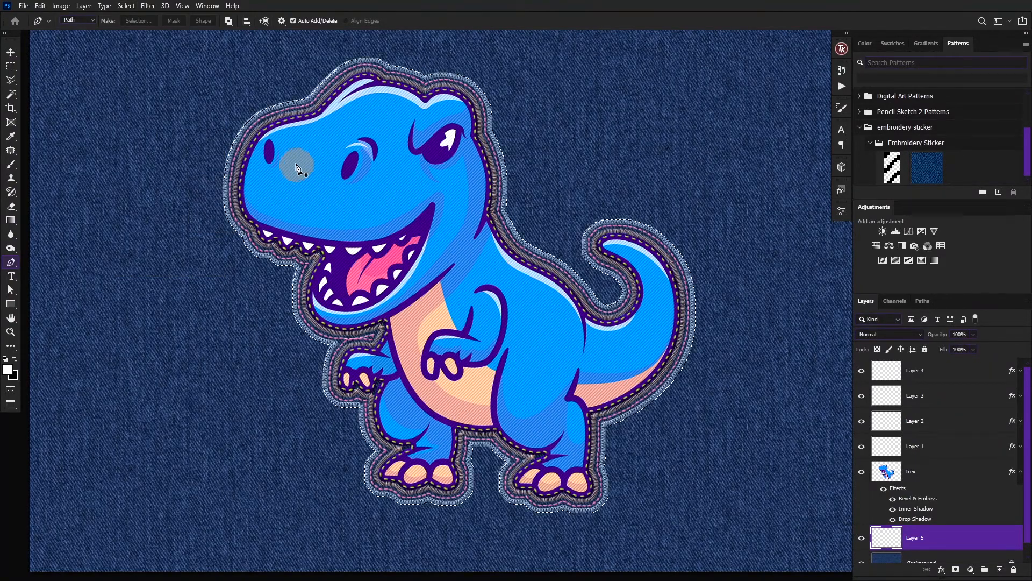
pyautogui.scroll(3, 288, 98)
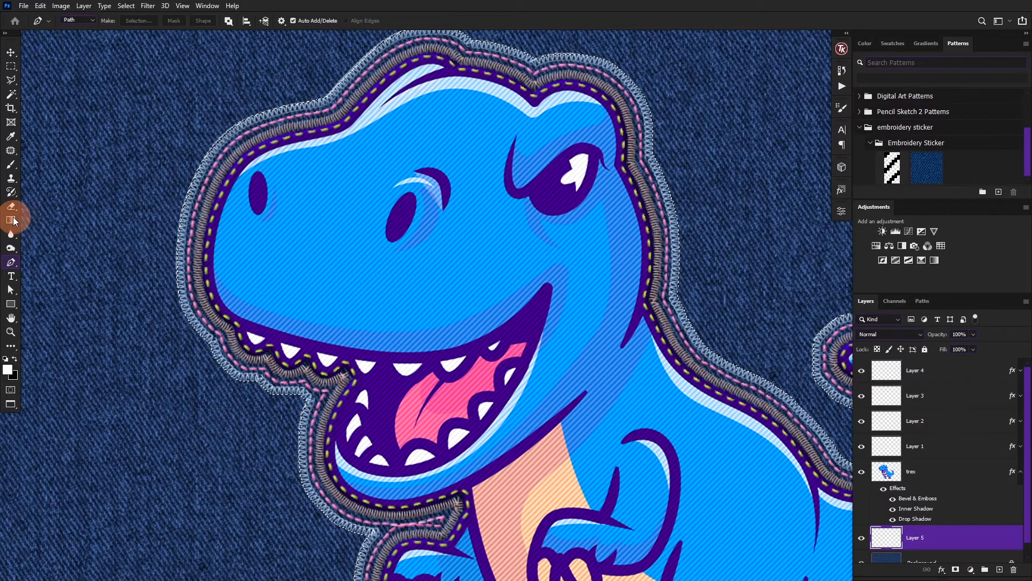
# - Fill the expanded selection with white on Layer 5 using the Paint Bucket, and deselect it
pyautogui.moveTo(10, 220); pyautogui.dragTo(44, 230)
pyautogui.click(289, 199)
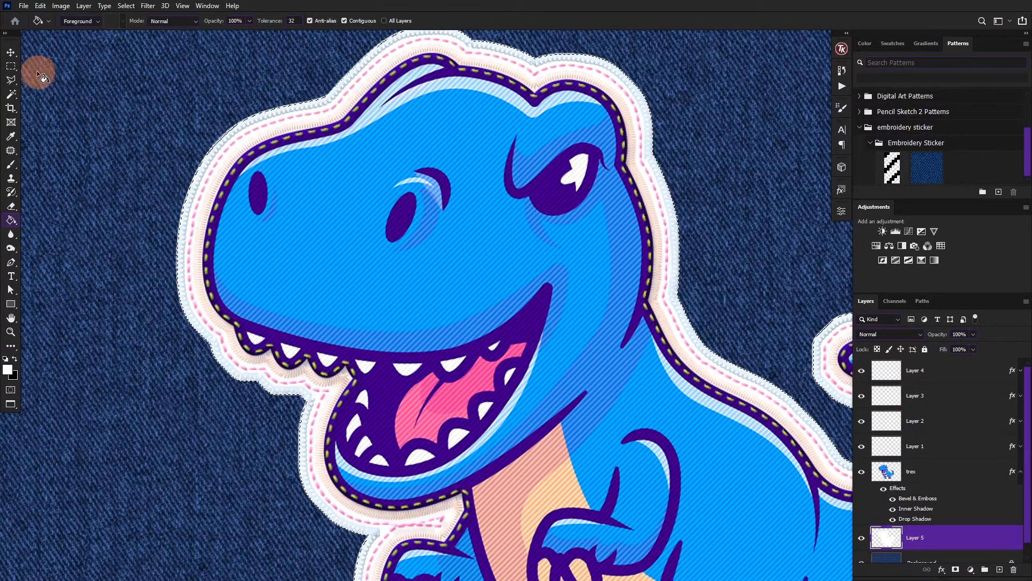
pyautogui.click(11, 52)
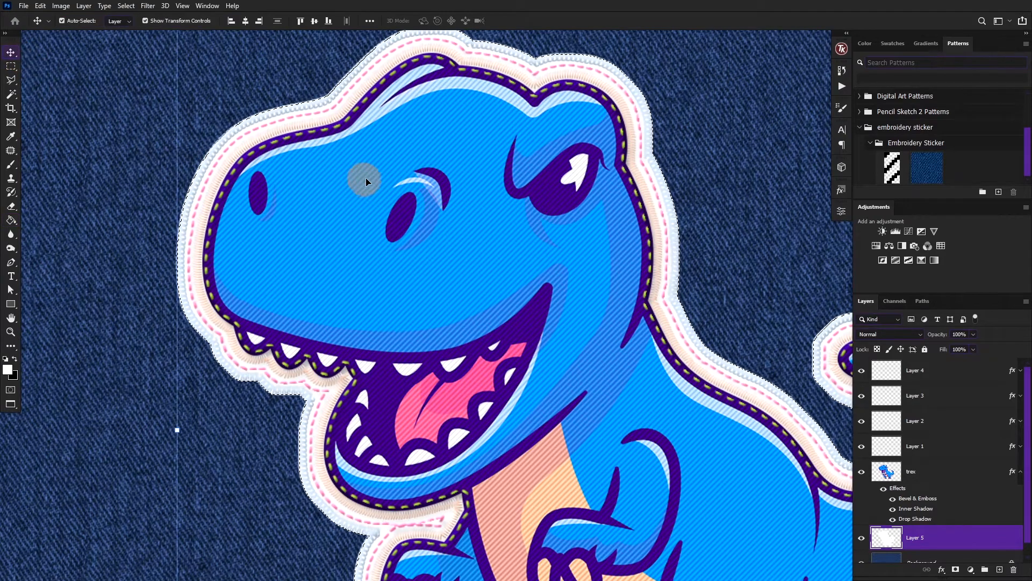
pyautogui.moveTo(362, 178); pyautogui.dragTo(316, 74)
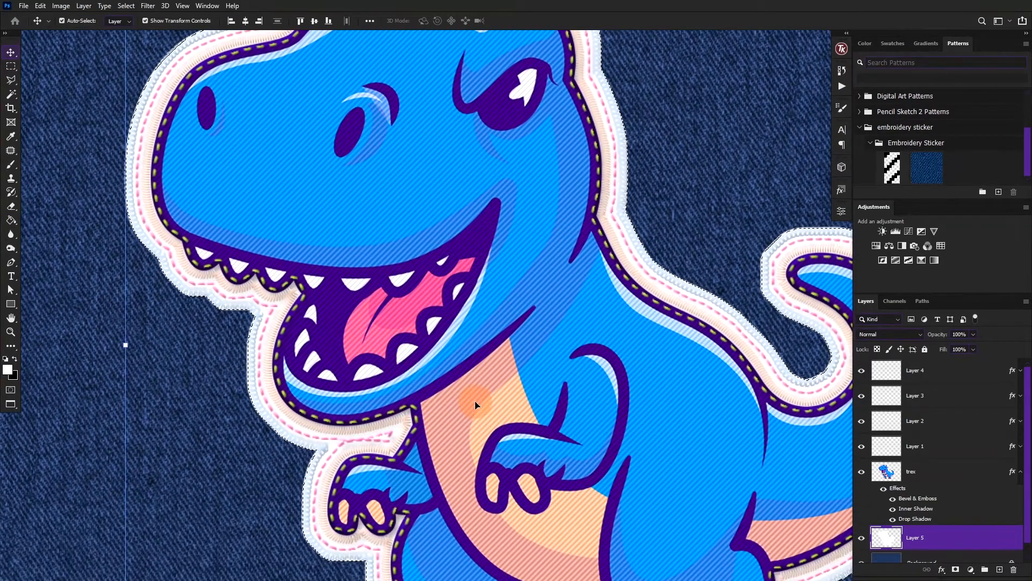
pyautogui.hotkey('ctrl', 'd')
# - Add a Drop Shadow to Layer 5 with a distance of 4 px and an opacity of 56%
pyautogui.scroll(-5, 429, 334)
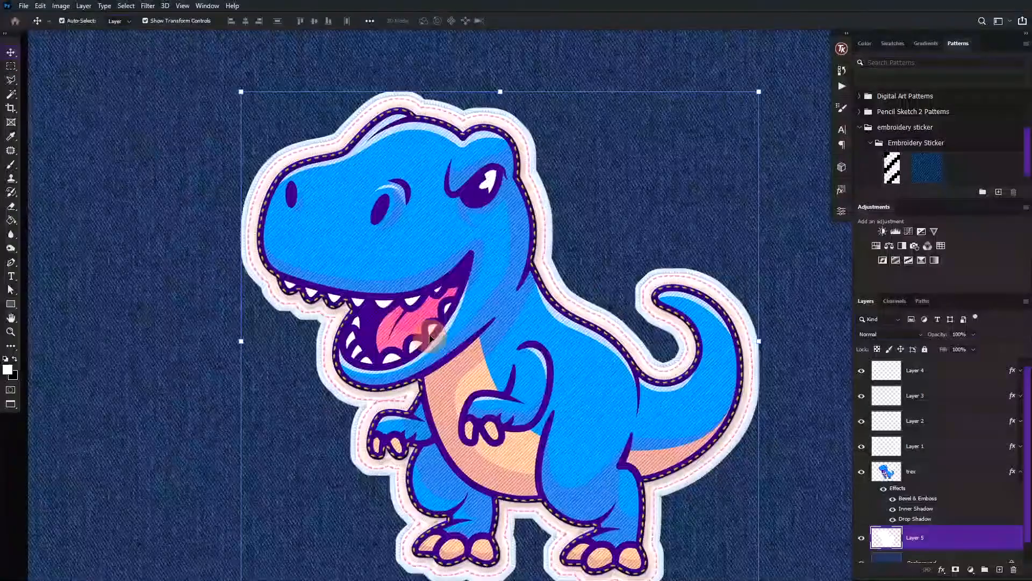
pyautogui.click(677, 233)
pyautogui.moveTo(625, 324); pyautogui.dragTo(592, 288)
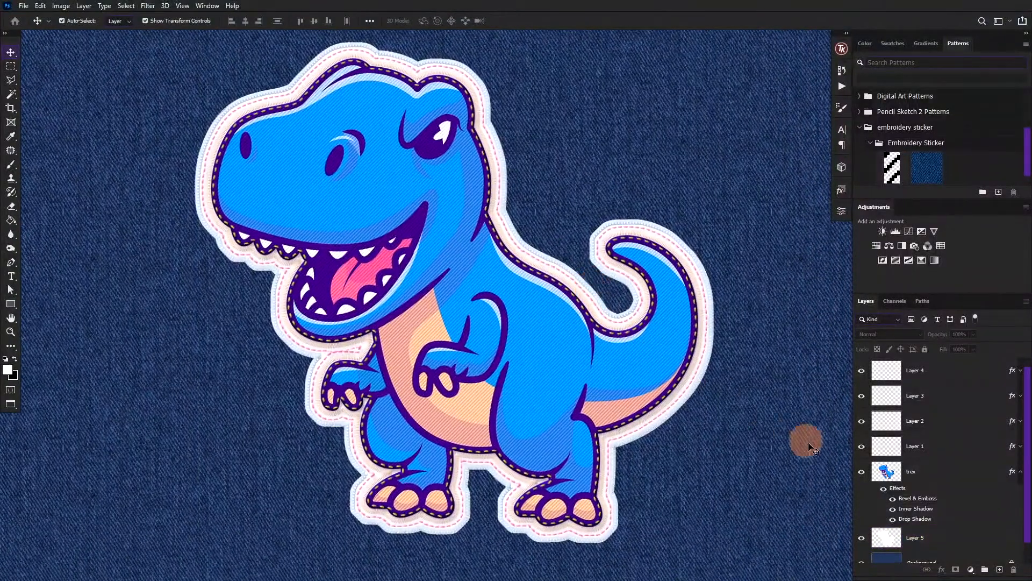
pyautogui.click(944, 543)
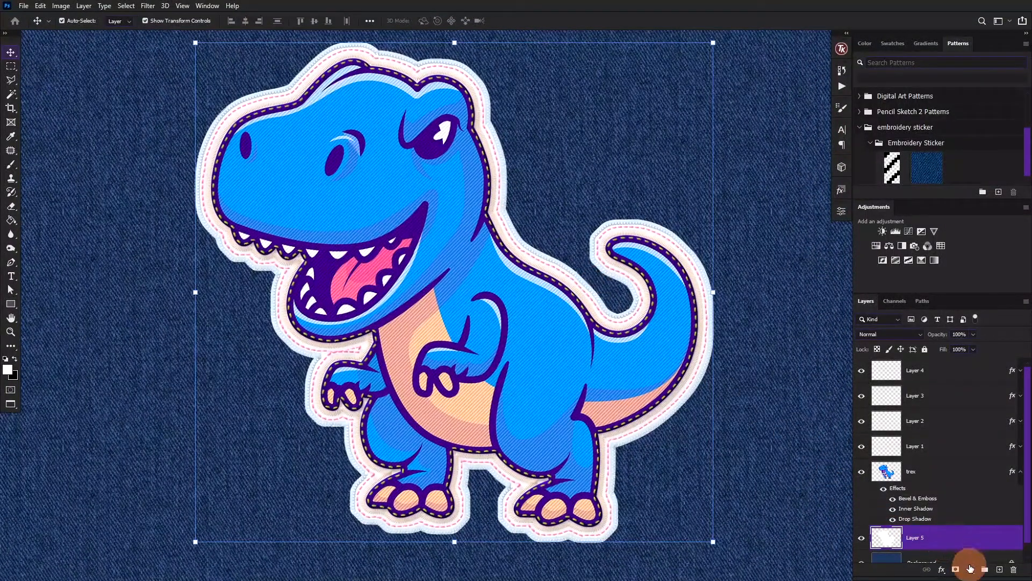
pyautogui.click(941, 569)
pyautogui.click(985, 468)
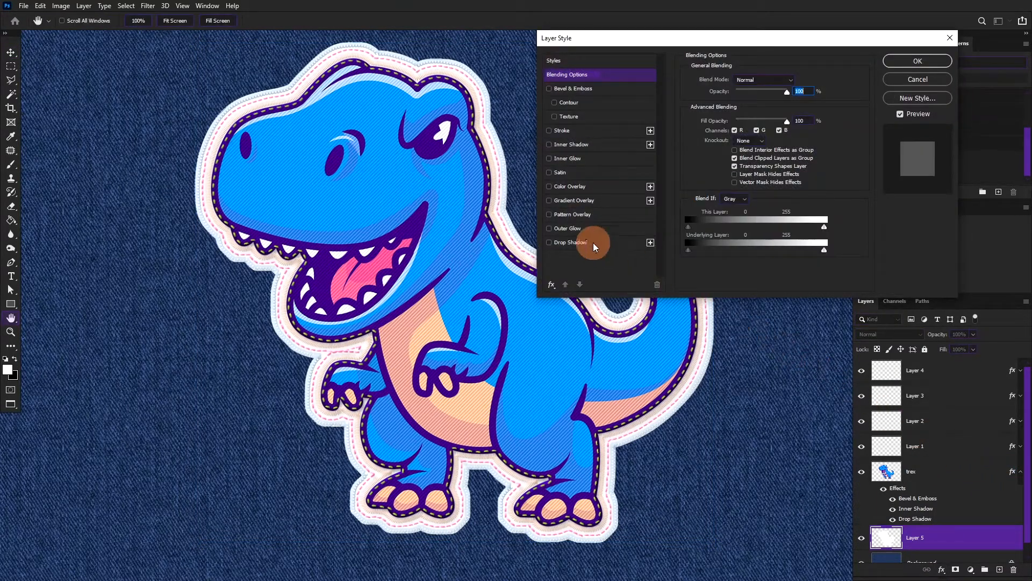
pyautogui.click(565, 243)
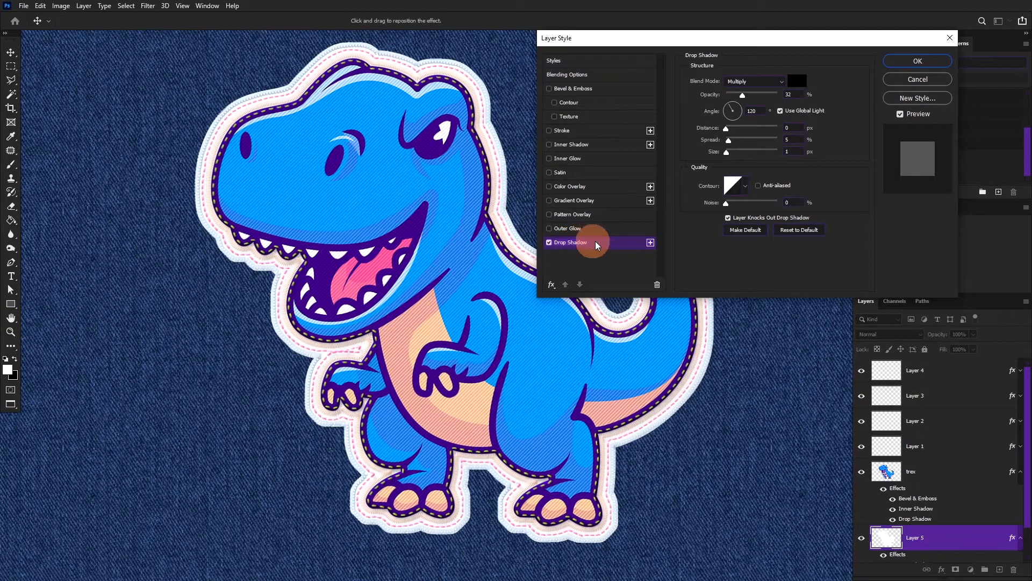
pyautogui.moveTo(728, 134); pyautogui.dragTo(734, 135)
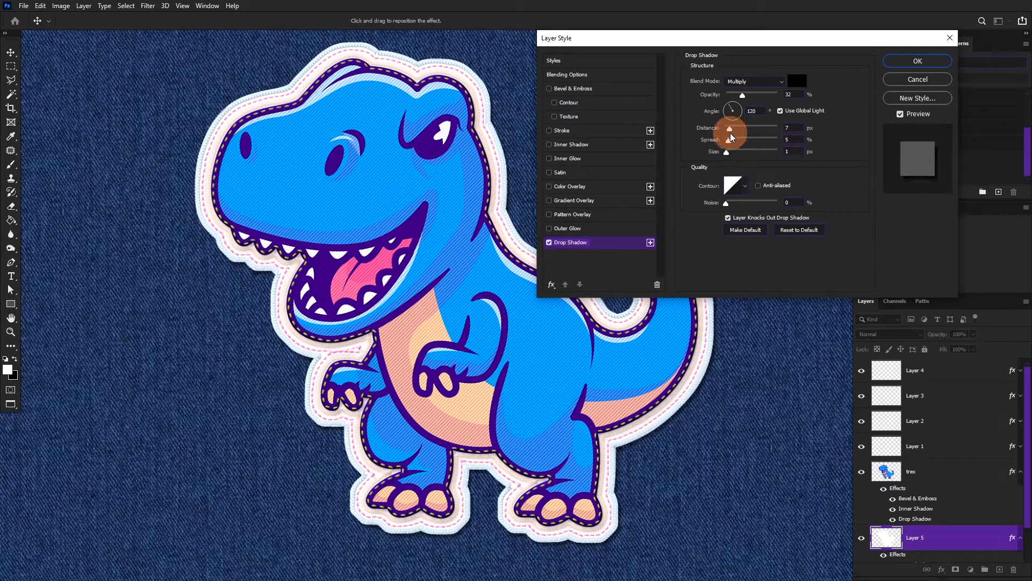
pyautogui.click(743, 96)
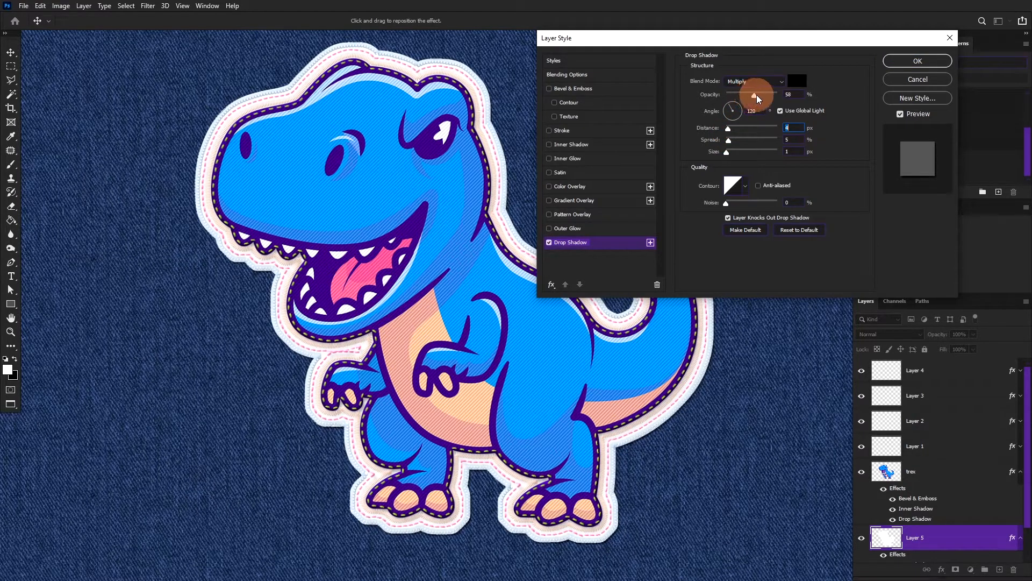
pyautogui.moveTo(756, 101); pyautogui.dragTo(756, 101)
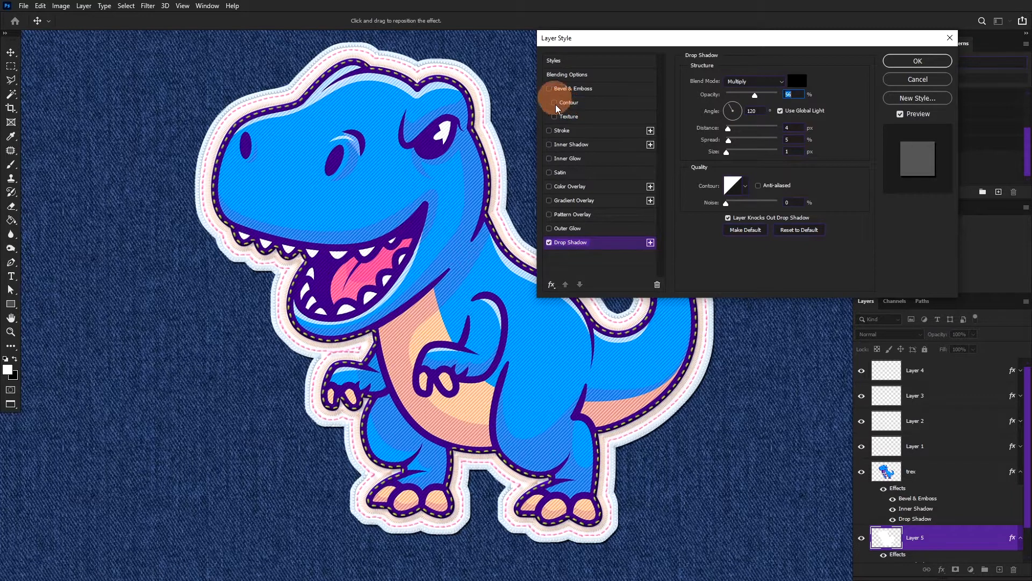
# - Add a Pattern Overlay to Layer 5 using the blue denim pattern from the Embroidery Sticker group, scaled to 47%
pyautogui.click(568, 214)
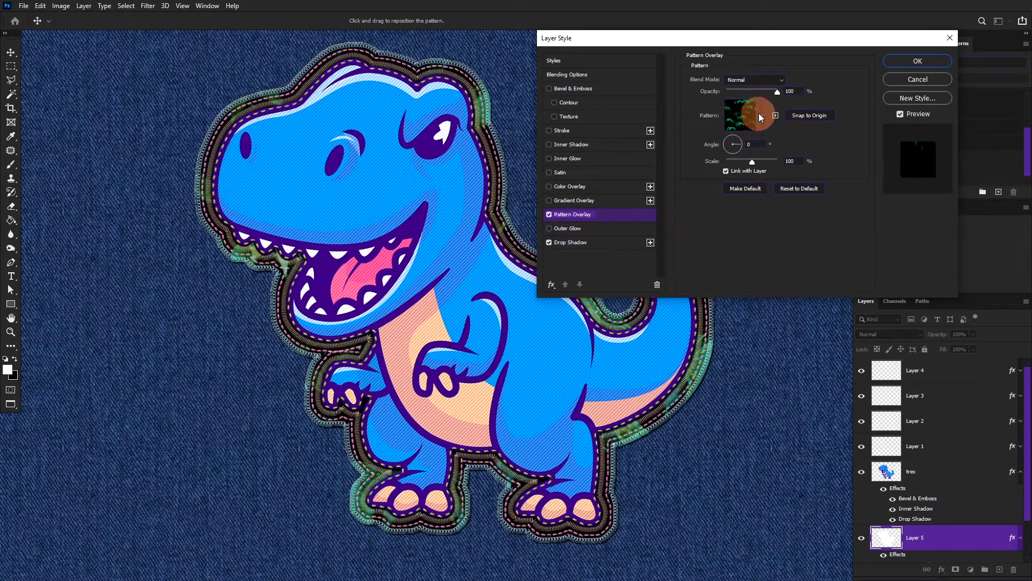
pyautogui.click(759, 115)
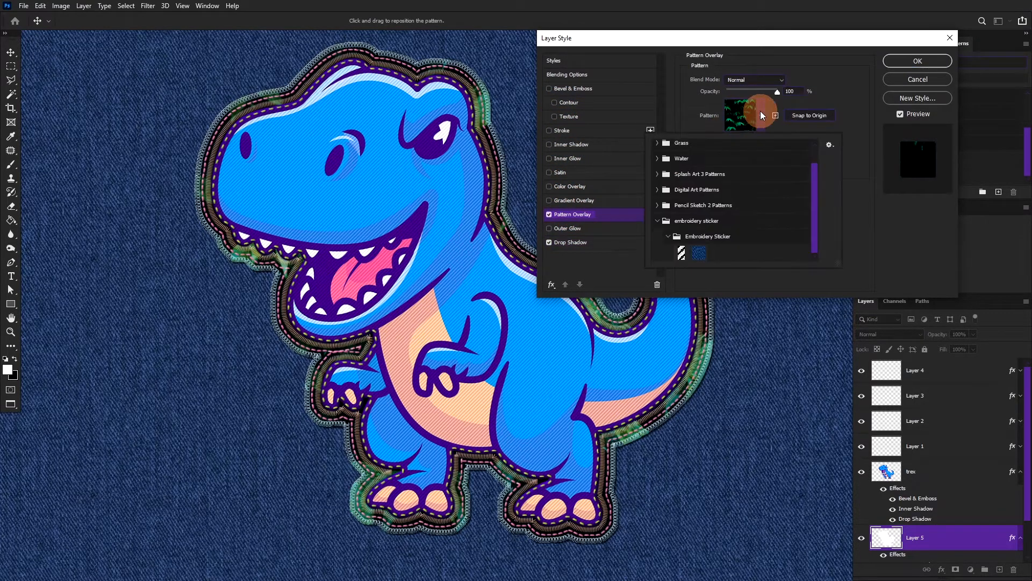
pyautogui.click(700, 252)
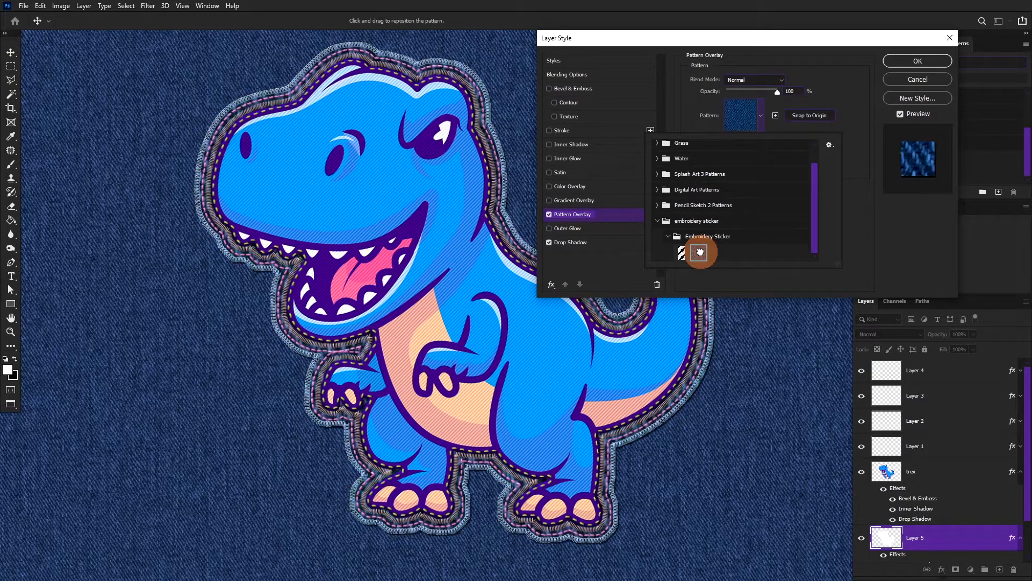
pyautogui.click(827, 70)
pyautogui.moveTo(755, 162); pyautogui.dragTo(738, 163)
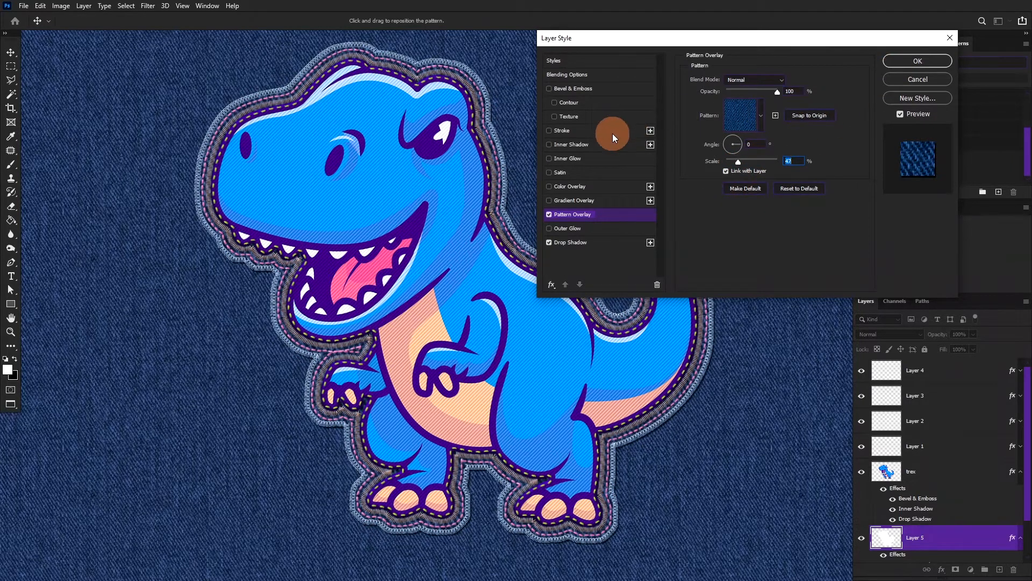
# - Add a 9 px outside Stroke to Layer 5, filled with the blue denim pattern at 10% scale
pyautogui.click(570, 130)
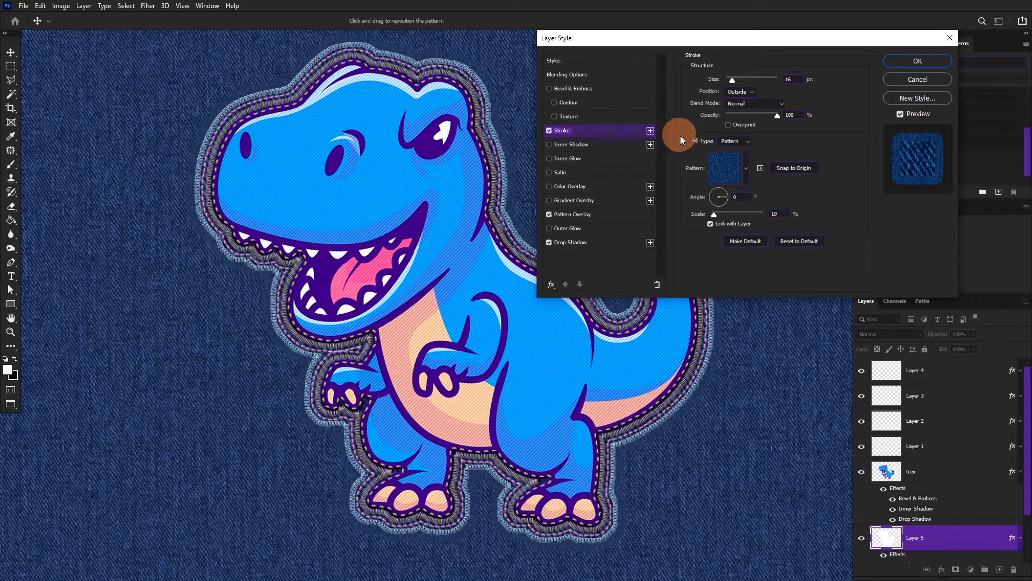
pyautogui.click(747, 142)
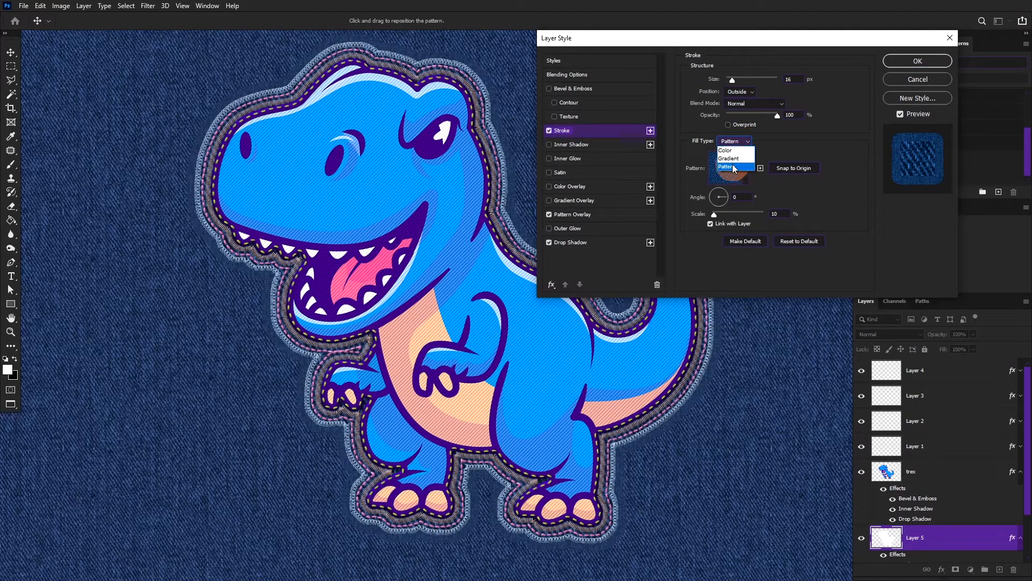
pyautogui.click(745, 168)
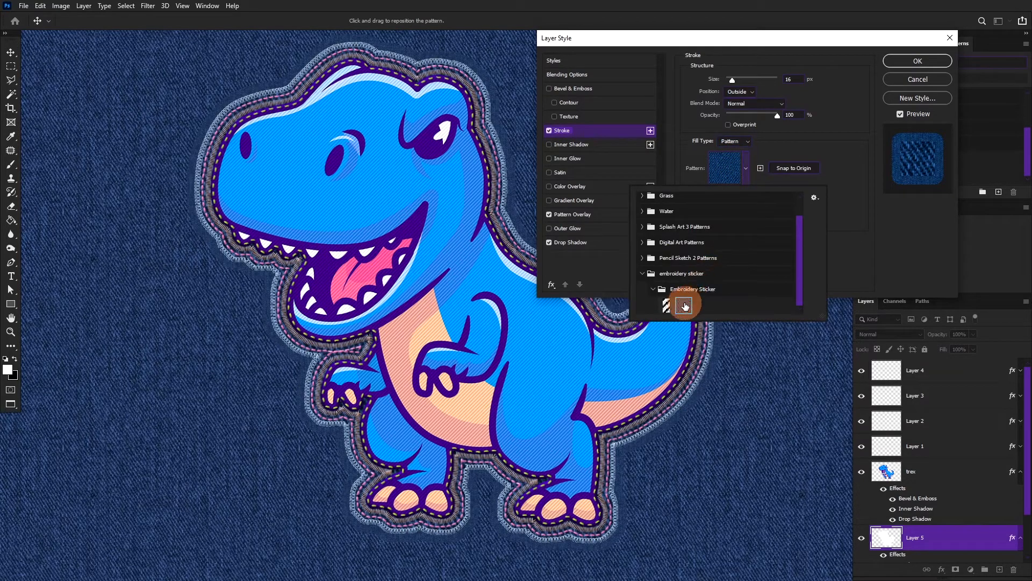
pyautogui.click(828, 225)
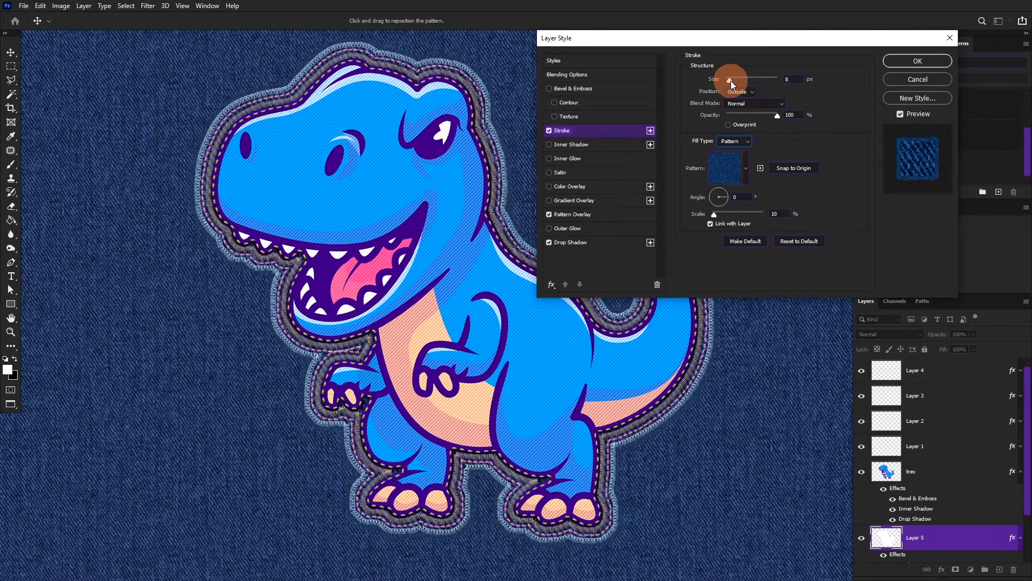
pyautogui.moveTo(731, 80); pyautogui.dragTo(731, 81)
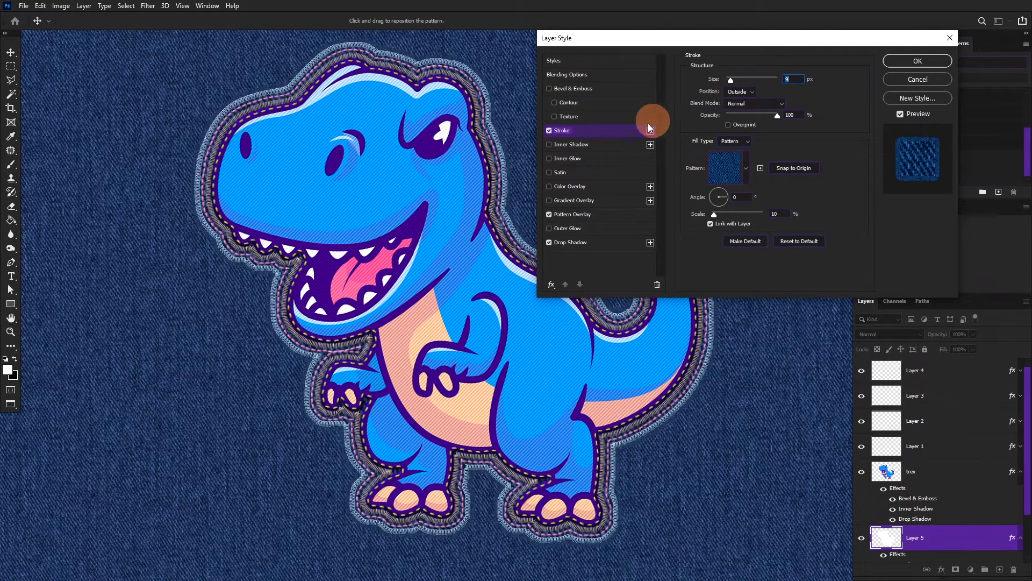
# - Add an Inner Shadow to Layer 5 with a distance of 8 px and apply the layer style
pyautogui.click(585, 147)
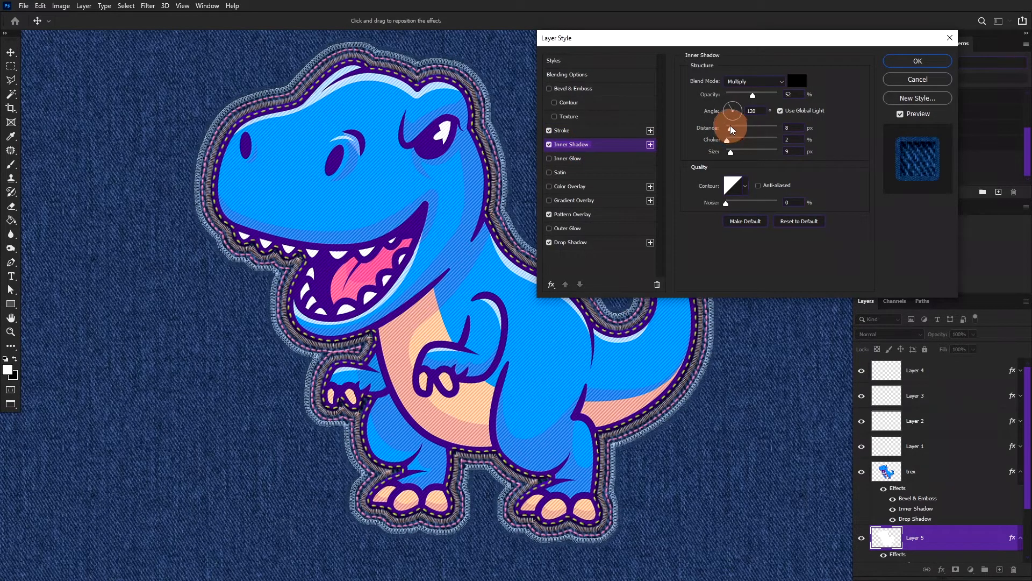
pyautogui.click(908, 63)
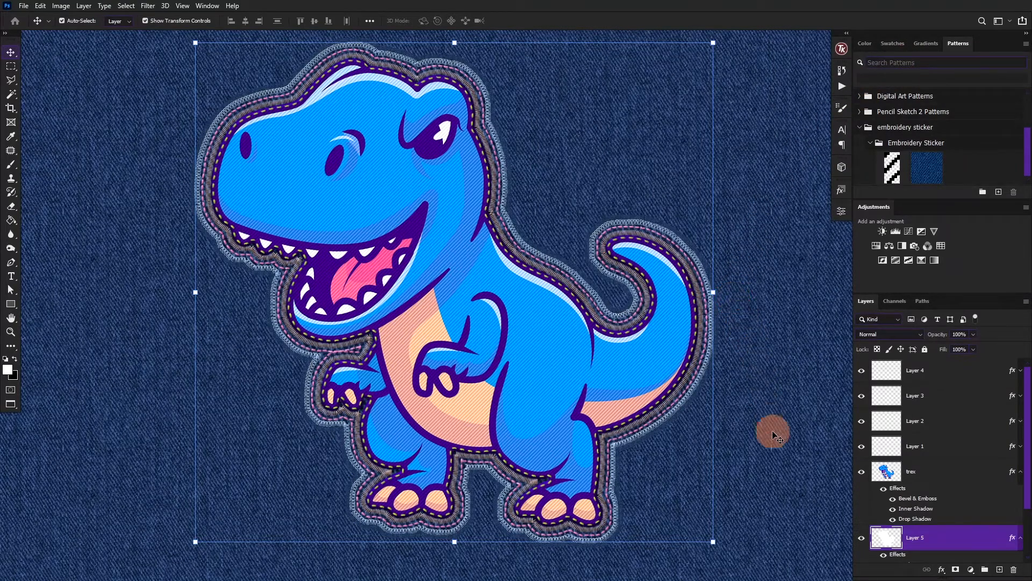
# - Load Layer 5's outline as a selection
pyautogui.press('ctrl')
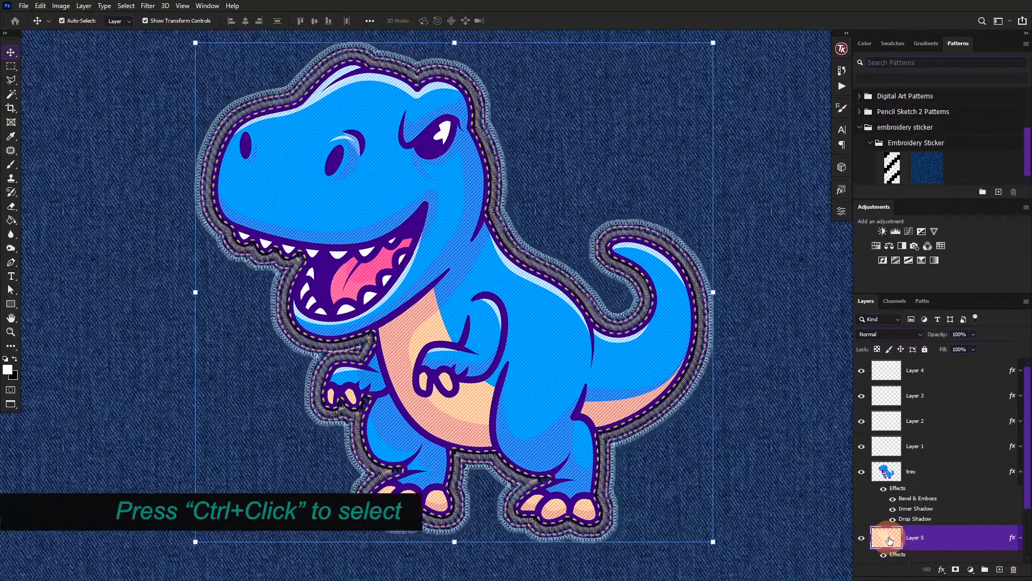
pyautogui.keyDown('ctrl'); pyautogui.click(891, 542); pyautogui.keyUp('ctrl')
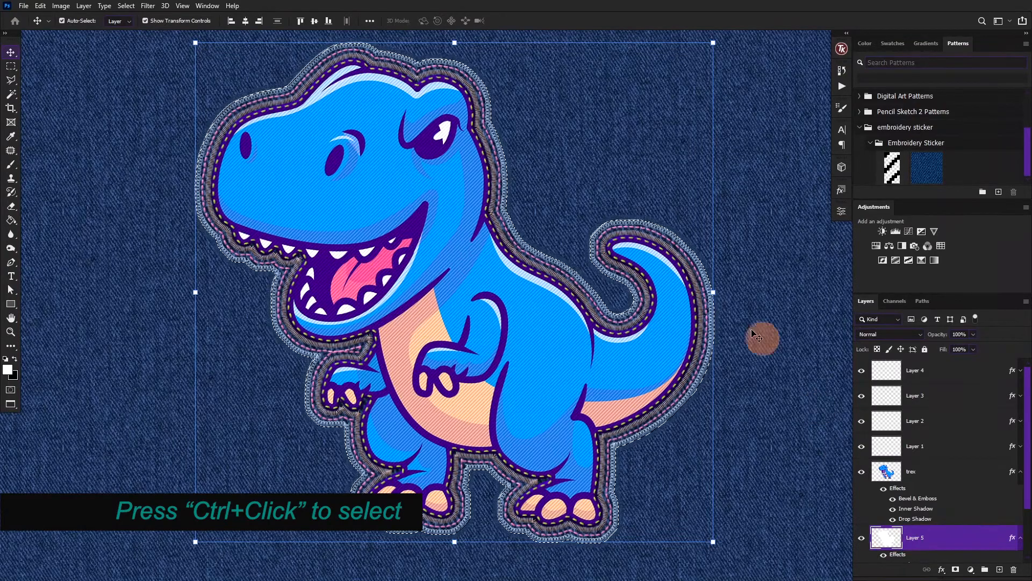
# - Expand the selection around the T-rex patch by 30 pixels
pyautogui.scroll(1, 564, 259)
pyautogui.scroll(1, 564, 259)
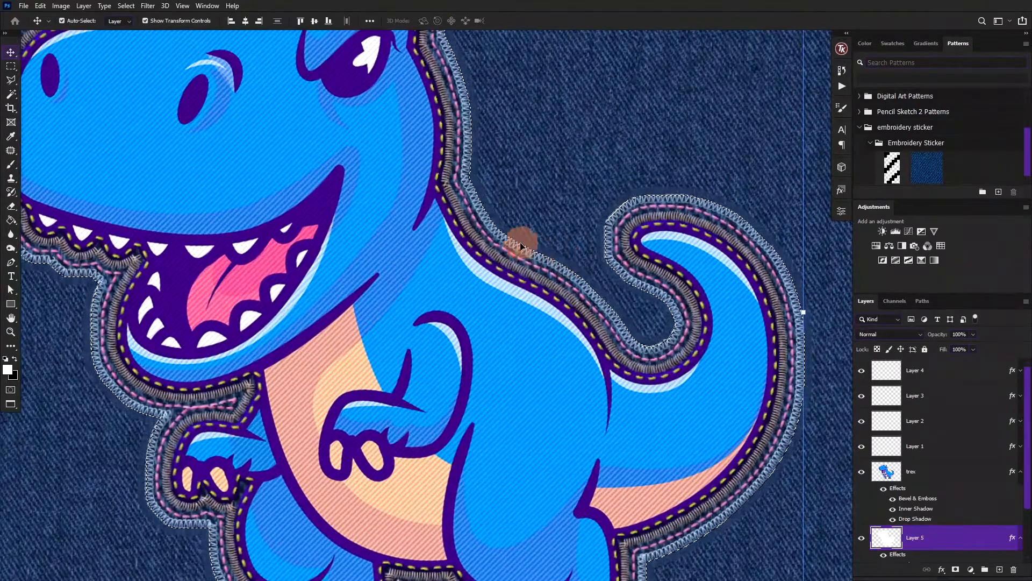
pyautogui.scroll(-3, 380, 104)
pyautogui.scroll(3, 544, 327)
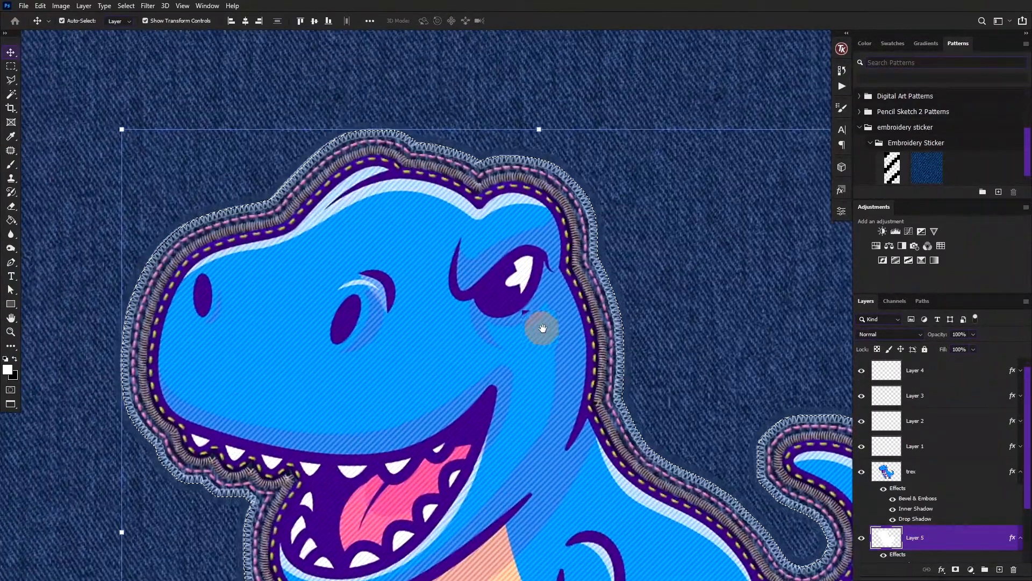
pyautogui.click(126, 6)
pyautogui.moveTo(166, 167)
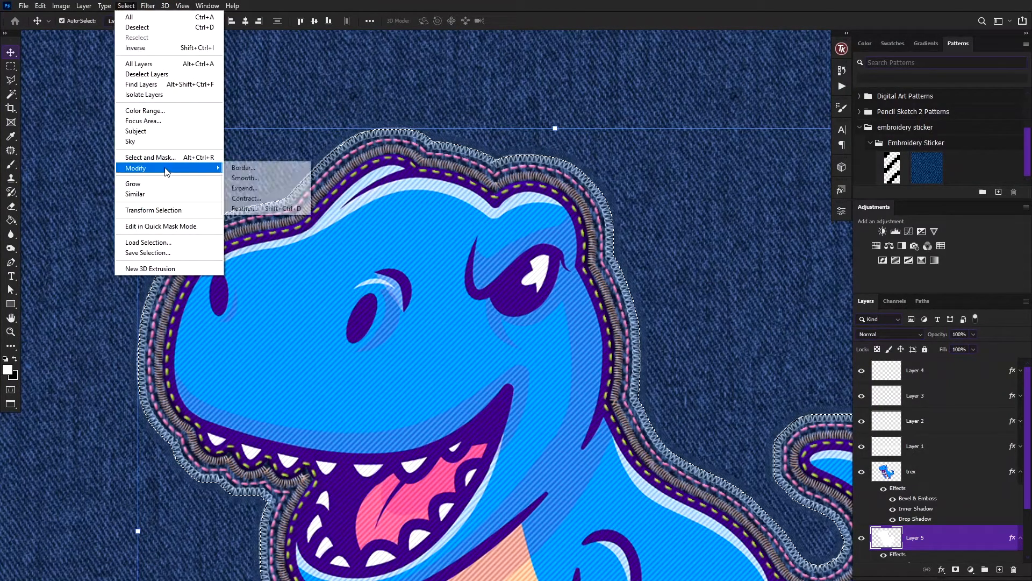
pyautogui.click(250, 189)
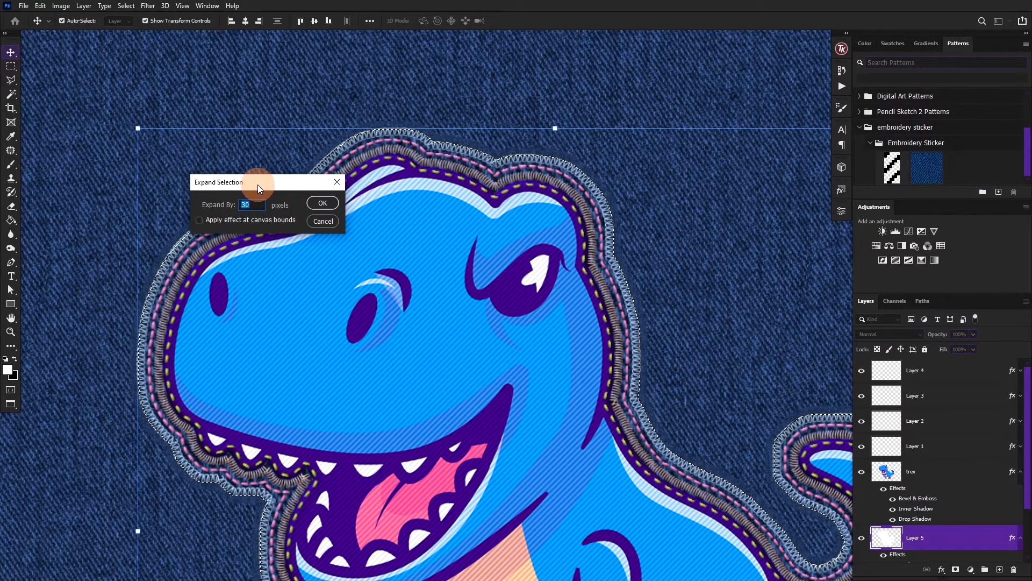
pyautogui.press('Return')
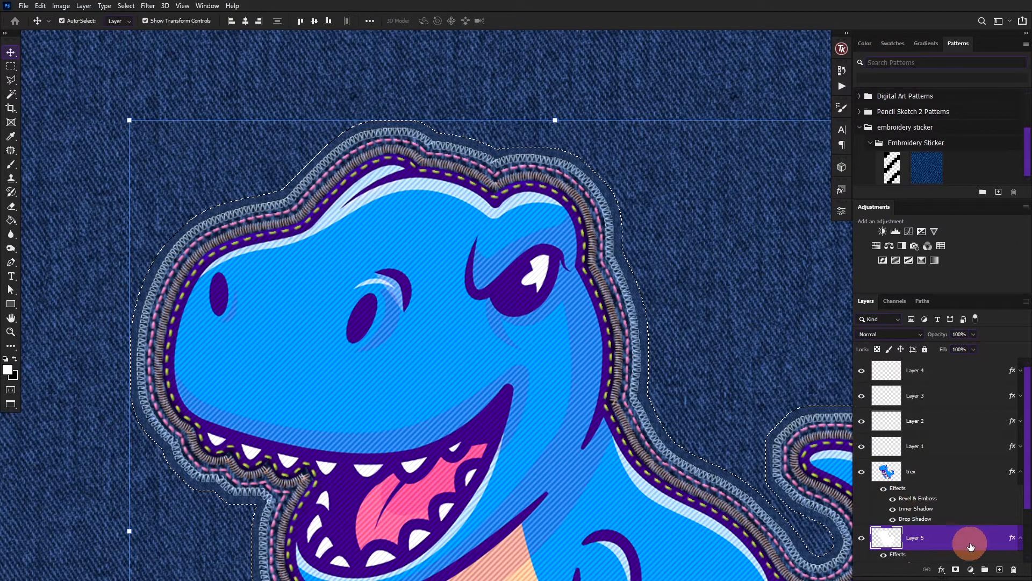
# - Create a new empty layer directly below Layer 5 and collapse Layer 5's effects list
pyautogui.keyDown('ctrl'); pyautogui.click(1000, 568); pyautogui.keyUp('ctrl')
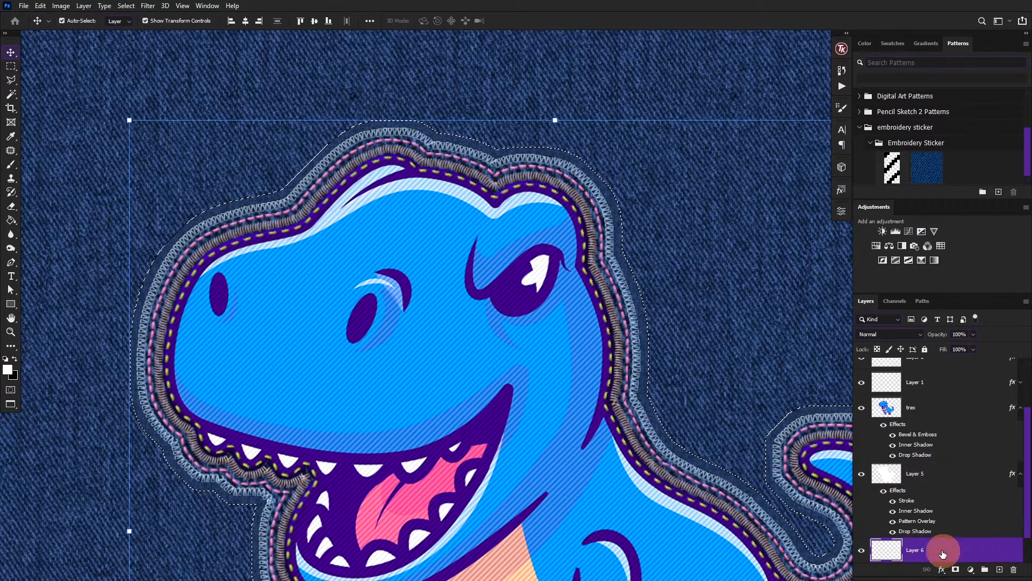
pyautogui.scroll(-1, 965, 543)
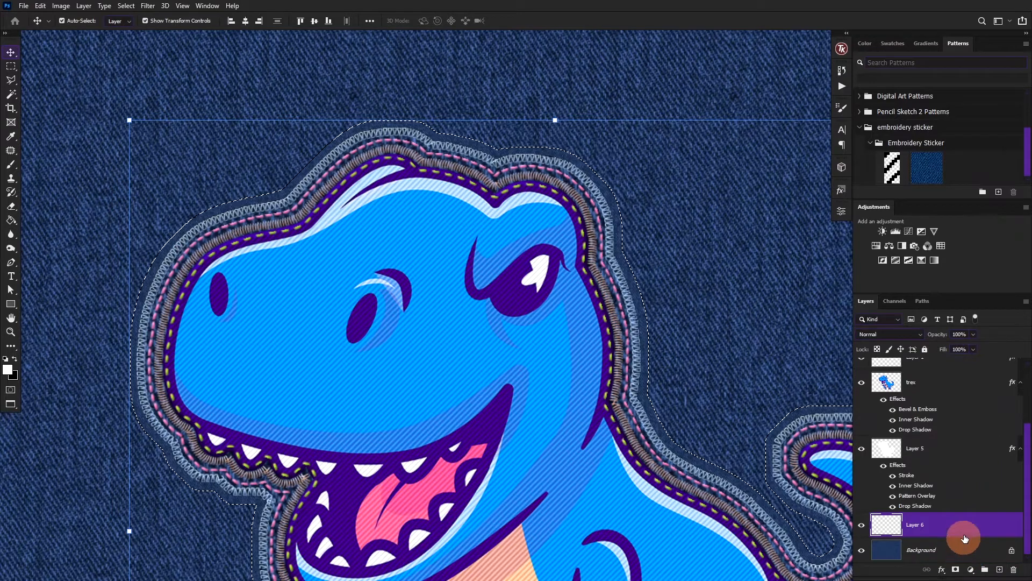
pyautogui.click(1021, 448)
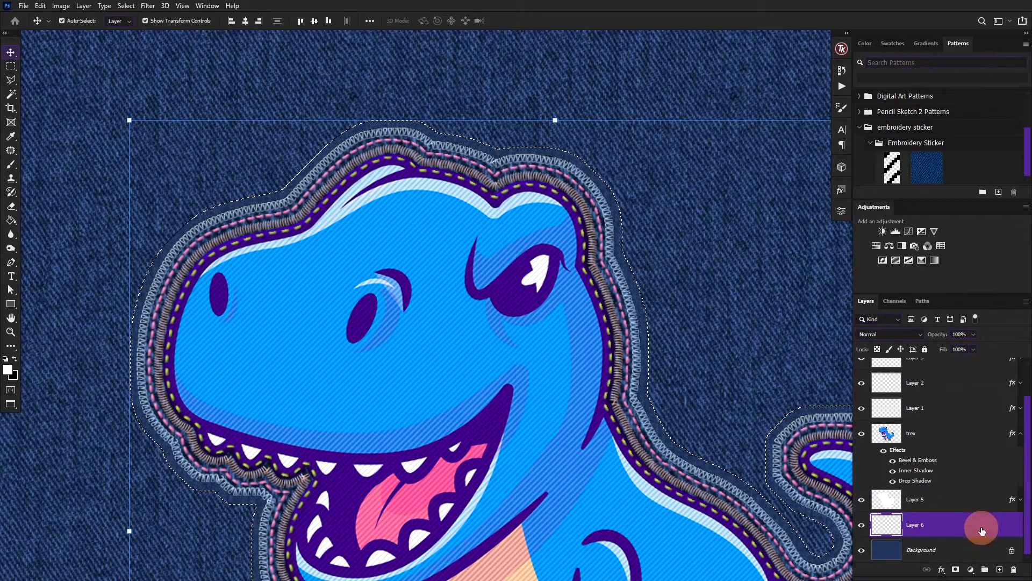
# - Choose the P int 1 brush from the Embroidery set at 10 px
pyautogui.press('b')
pyautogui.rightClick(568, 341)
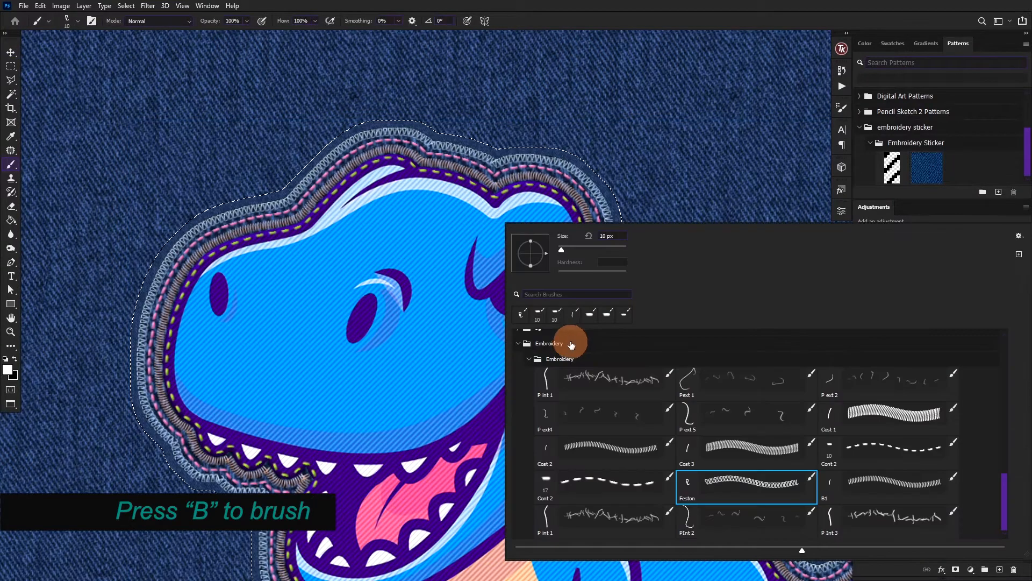
pyautogui.click(607, 379)
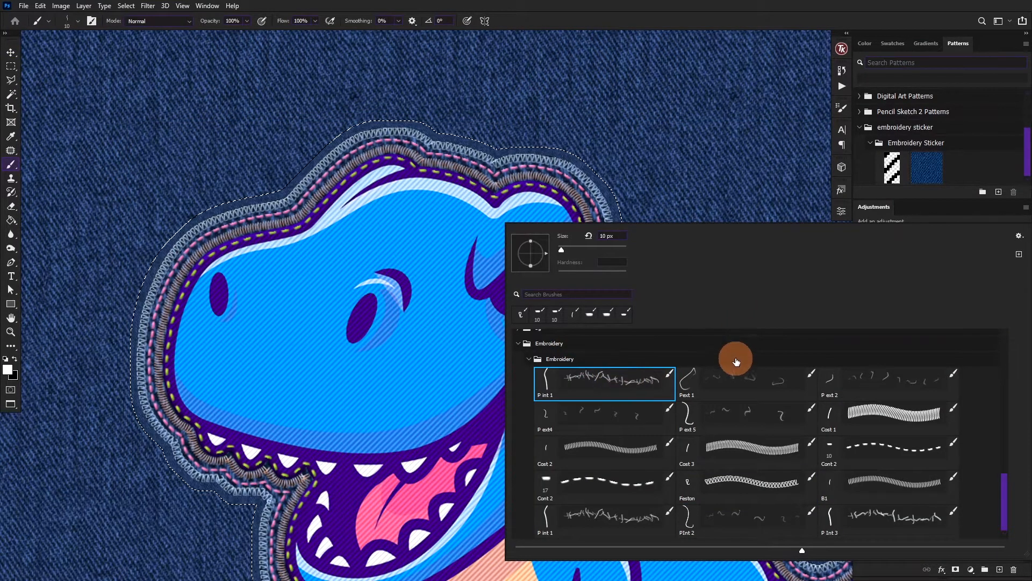
pyautogui.click(582, 194)
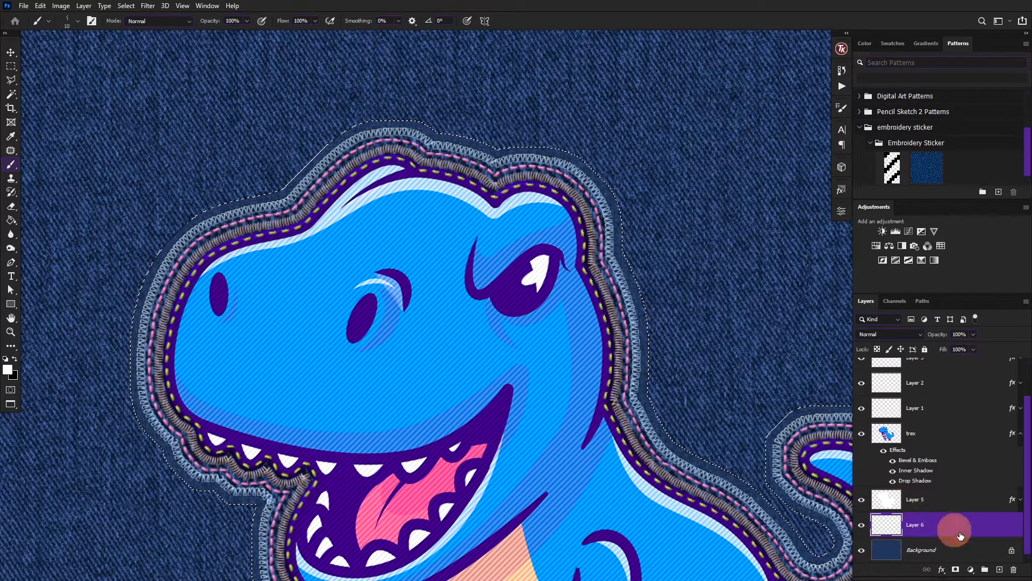
# - Convert the expanded selection into a work path
pyautogui.click(922, 301)
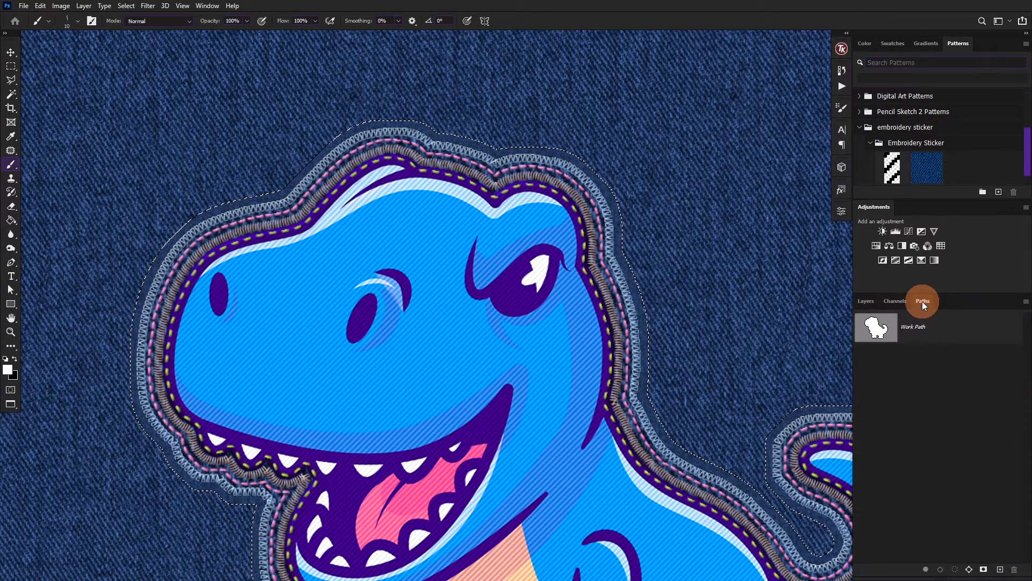
pyautogui.click(971, 566)
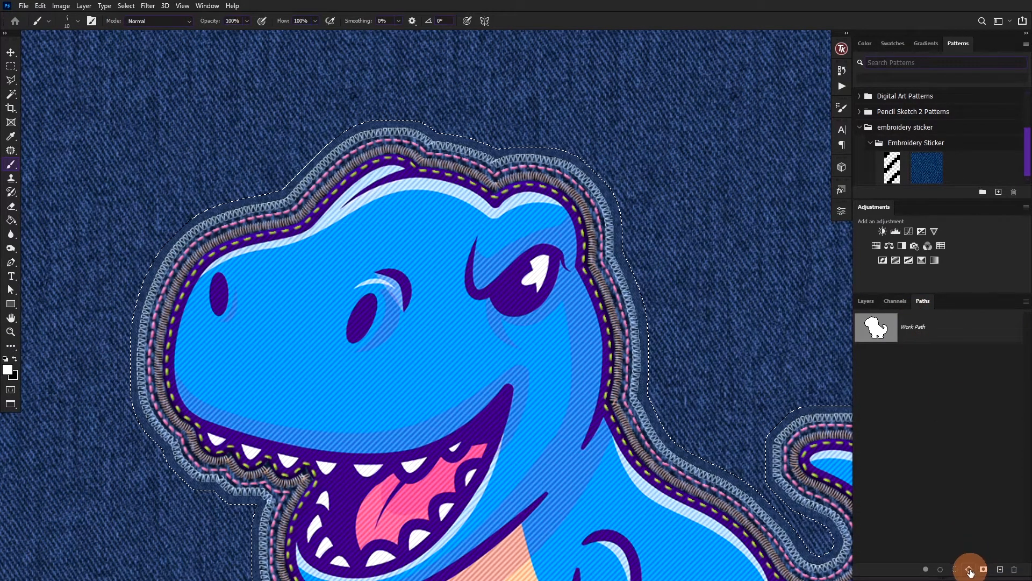
pyautogui.click(941, 570)
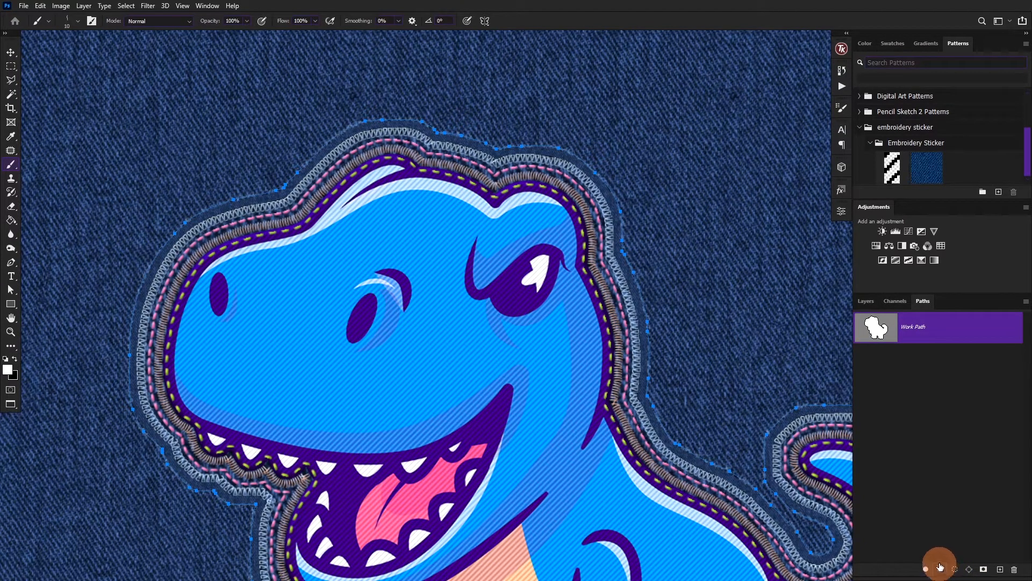
# - Stroke the work path on Layer 6 with the Pext 1 and P ext 2 Embroidery brushes, enlarging the brush to 29 px
pyautogui.rightClick(753, 334)
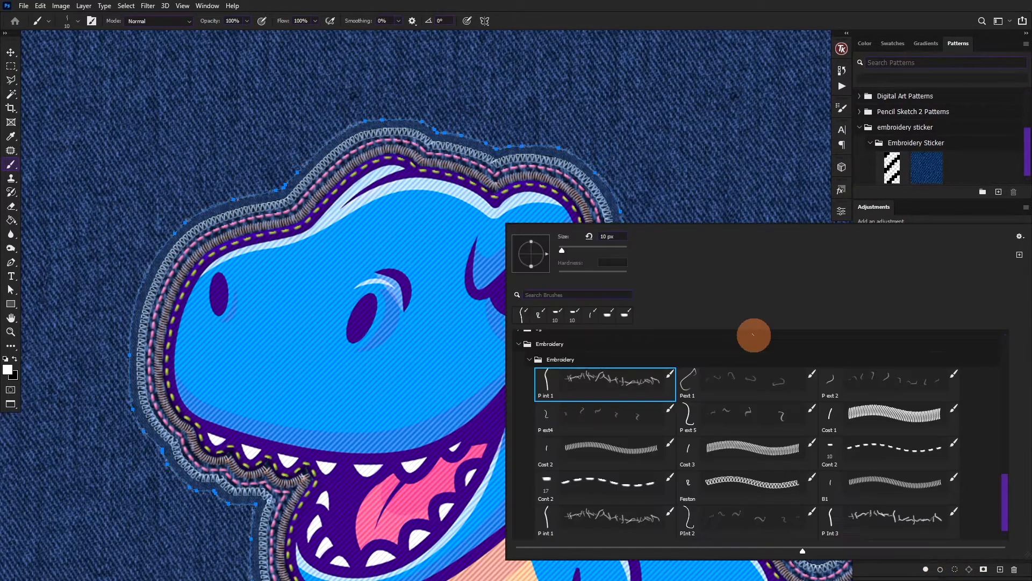
pyautogui.click(714, 383)
pyautogui.click(653, 183)
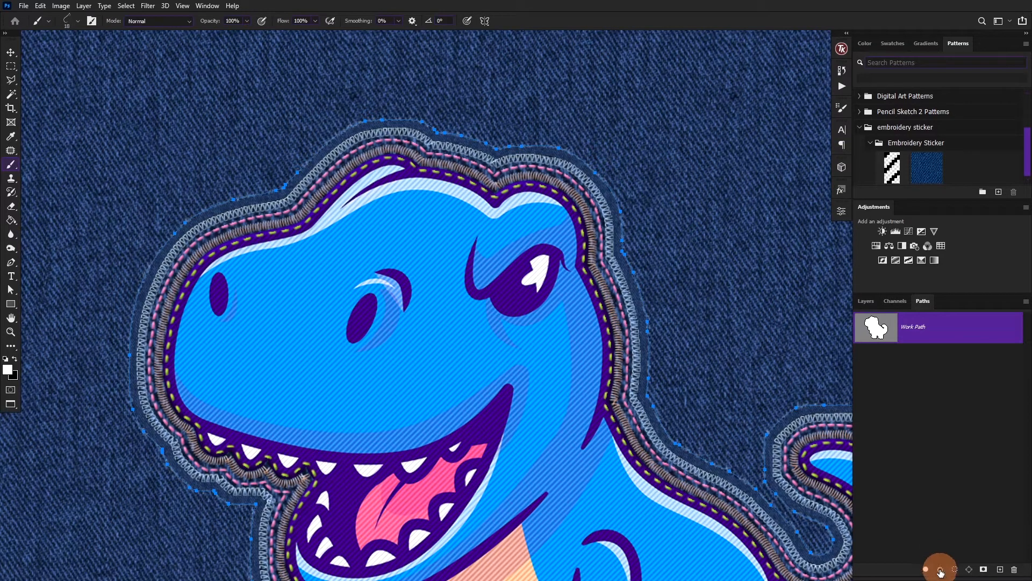
pyautogui.rightClick(675, 246)
pyautogui.click(834, 375)
pyautogui.click(604, 152)
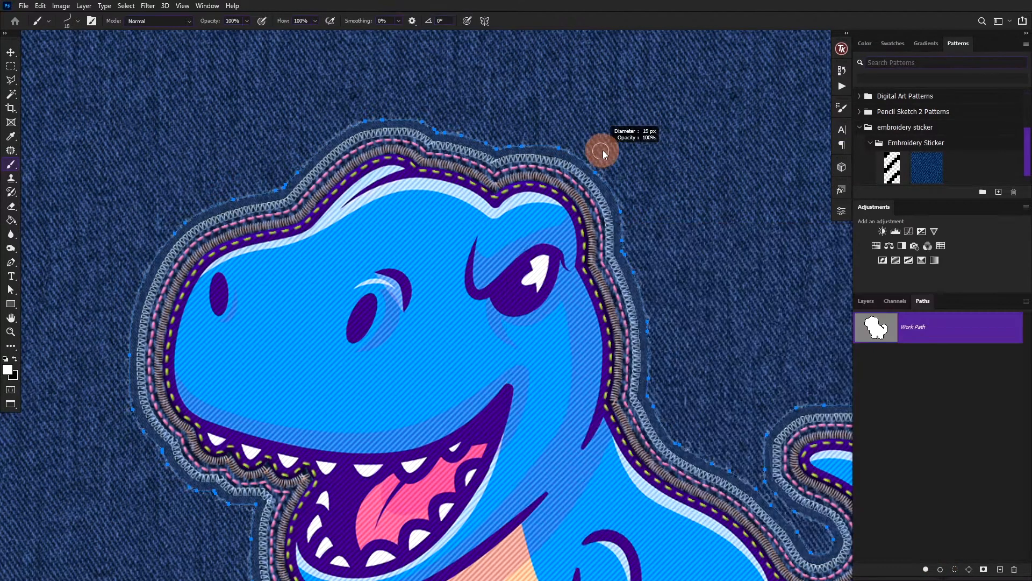
pyautogui.click(940, 568)
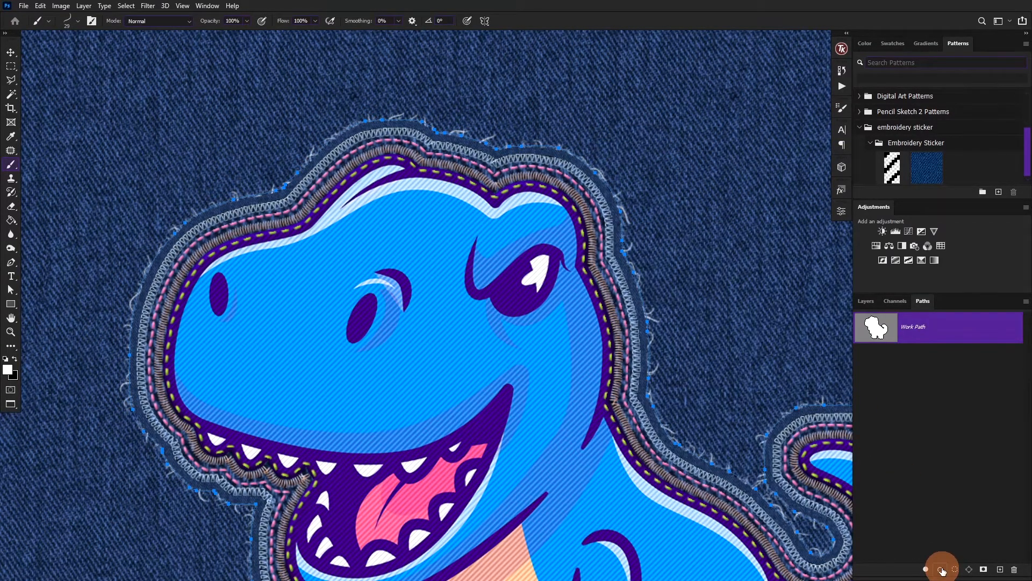
# - Stroke the work path again with the P ext 5 brush and with the P ext4 brush for denser fraying
pyautogui.rightClick(684, 266)
pyautogui.click(774, 424)
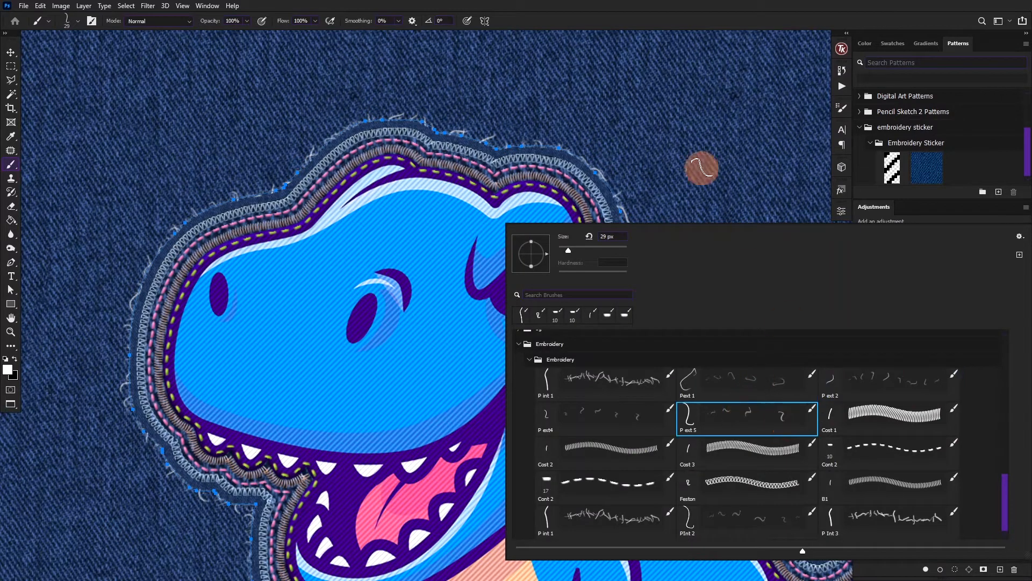
pyautogui.click(657, 185)
pyautogui.click(941, 570)
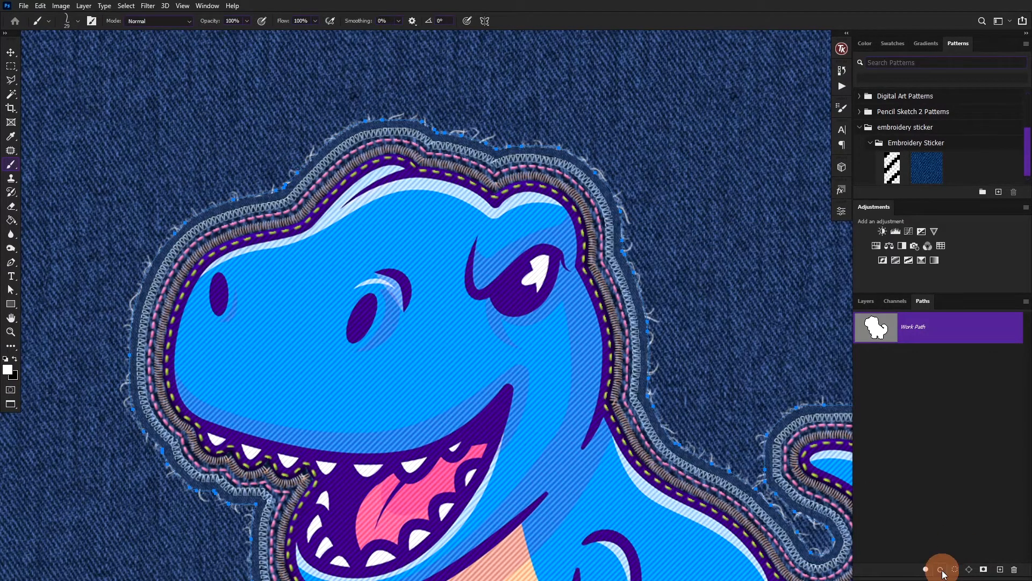
pyautogui.rightClick(450, 47)
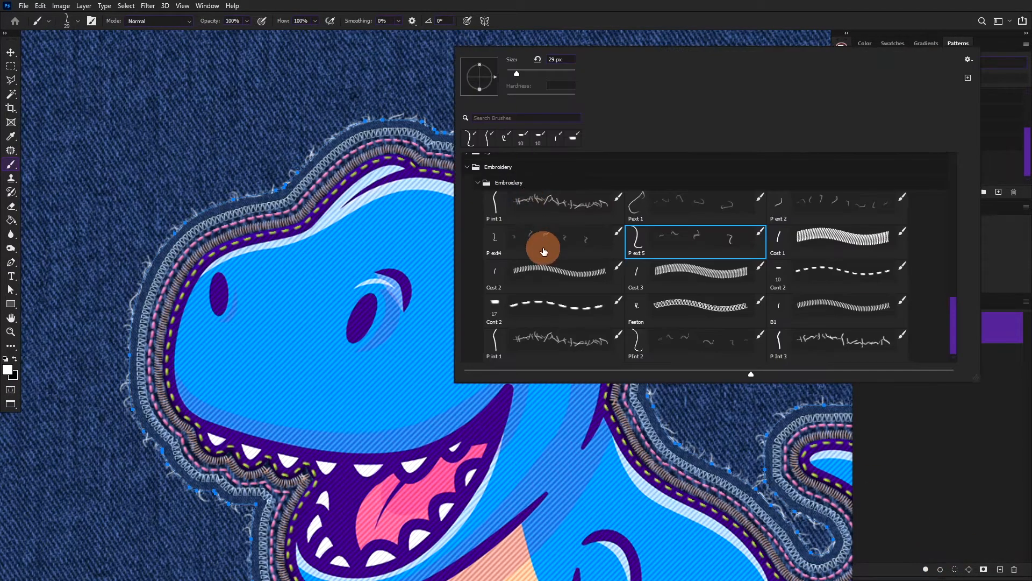
pyautogui.click(554, 251)
pyautogui.click(940, 568)
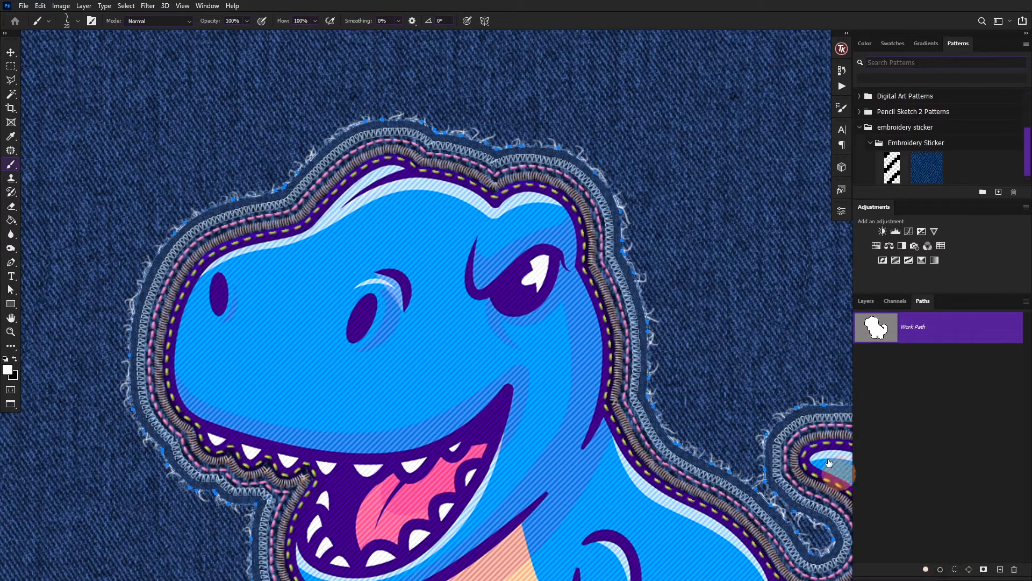
# - Add more loose threads by stroking the work path with the P int 1, PInt 2 and P Int 3 brushes in turn
pyautogui.rightClick(839, 474)
pyautogui.click(662, 519)
pyautogui.click(941, 569)
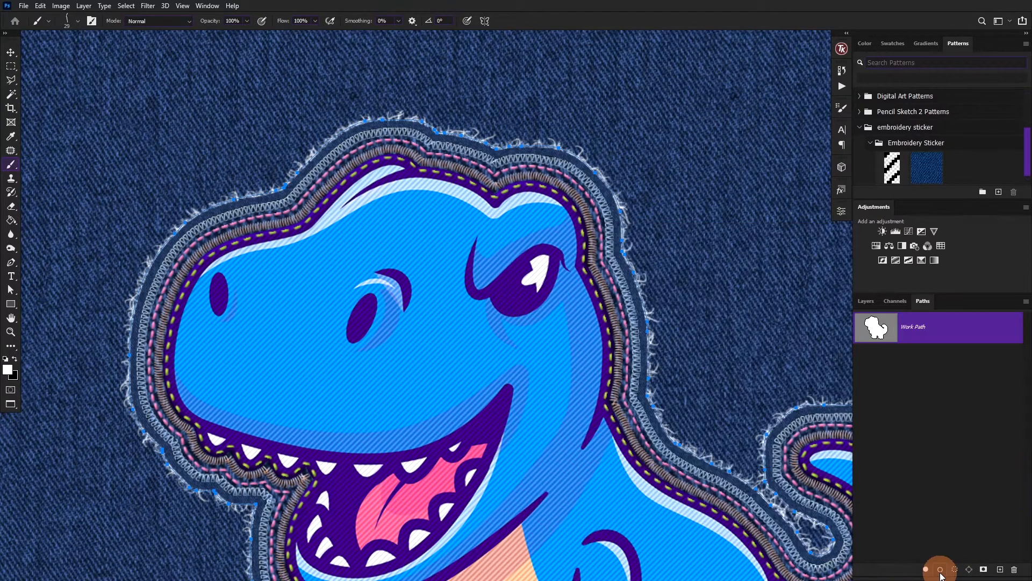
pyautogui.rightClick(594, 108)
pyautogui.click(718, 373)
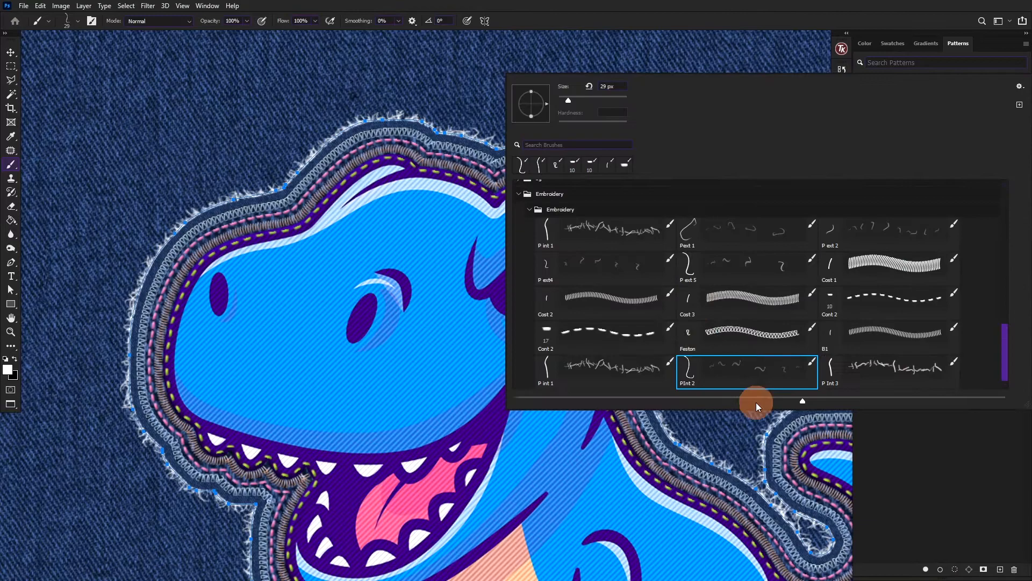
pyautogui.click(941, 569)
pyautogui.rightClick(809, 401)
pyautogui.click(875, 424)
pyautogui.click(941, 569)
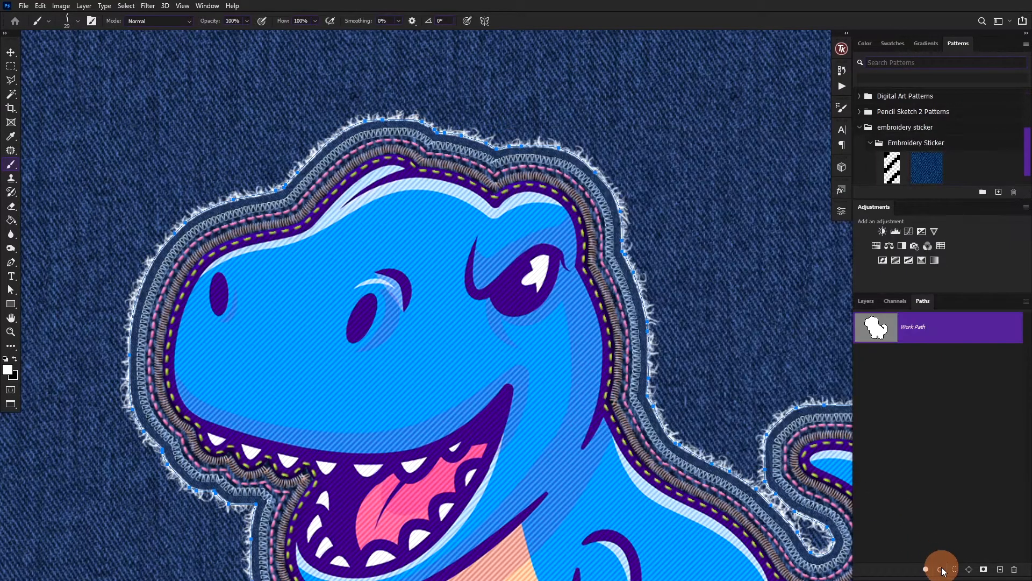
# - Switch to the Pen tool and deselect the work path so its outline is hidden
pyautogui.moveTo(624, 185); pyautogui.dragTo(597, 154)
pyautogui.press('p')
pyautogui.press('Return')
pyautogui.scroll(-5, 599, 149)
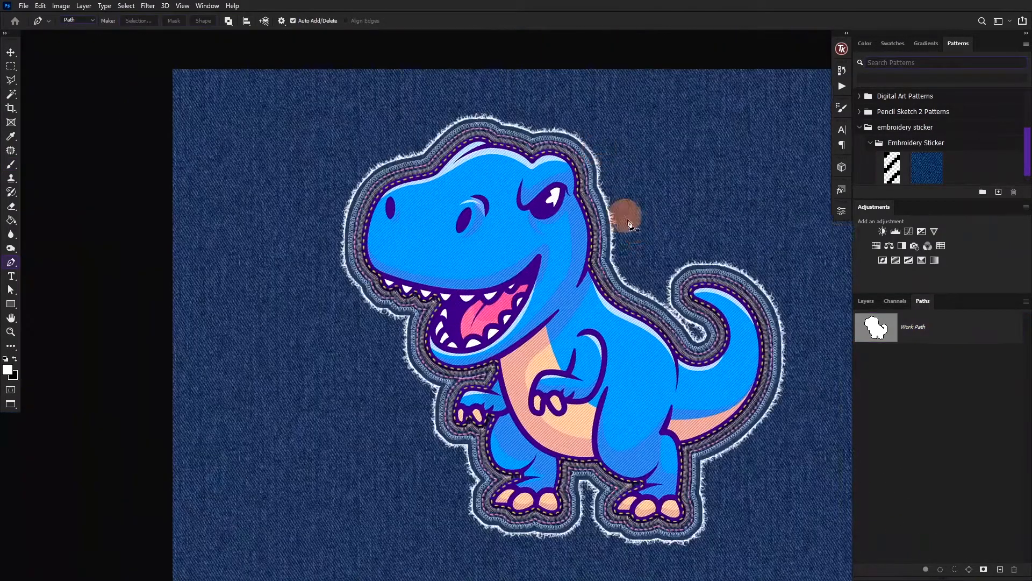
pyautogui.moveTo(638, 233); pyautogui.dragTo(612, 213)
pyautogui.scroll(2, 612, 215)
# - Add a Drop Shadow and a smooth Inner Bevel with 230% depth, 6 px size and 1 px soften to Layer 6
pyautogui.click(866, 301)
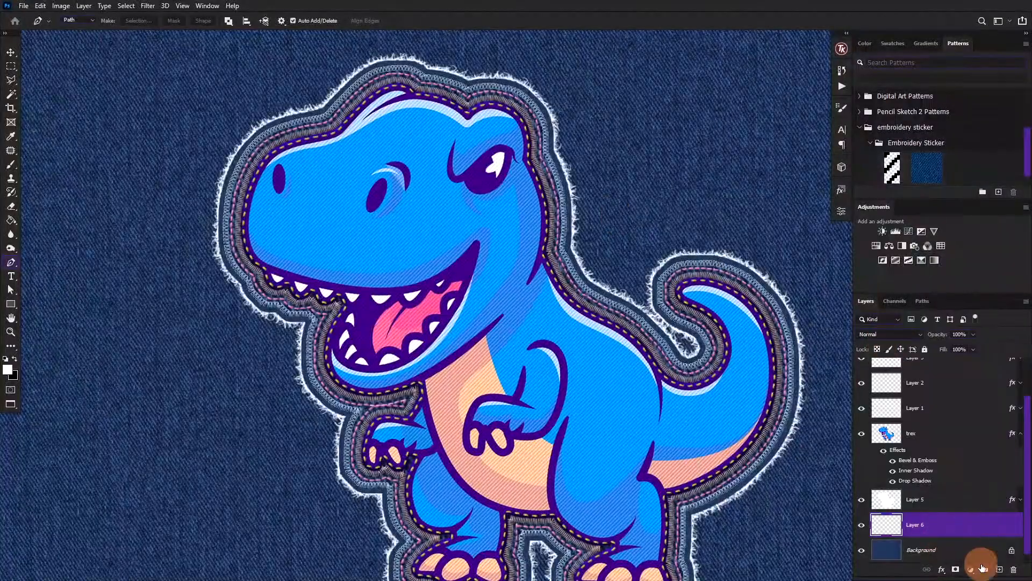
pyautogui.click(940, 569)
pyautogui.click(958, 564)
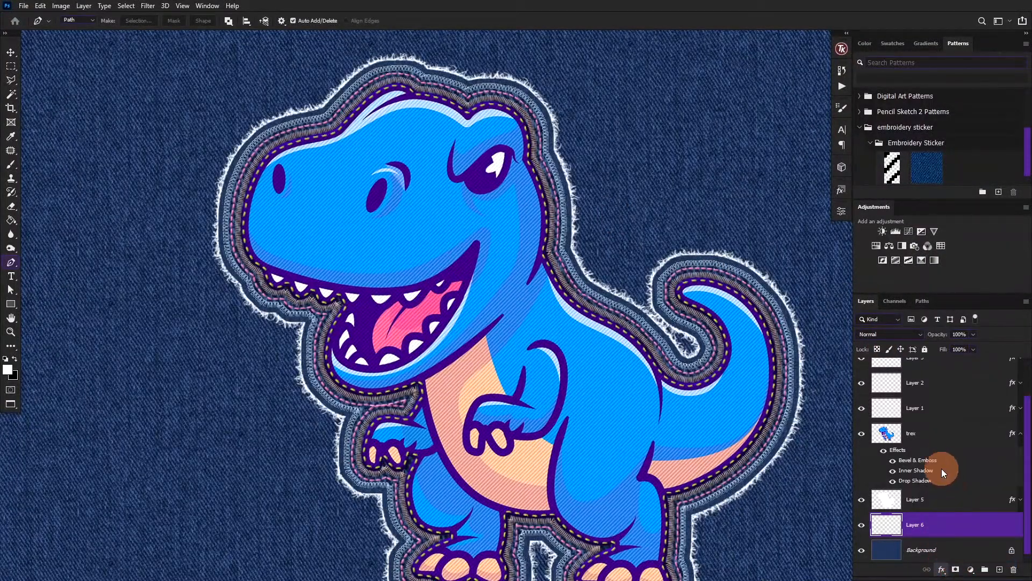
pyautogui.click(563, 89)
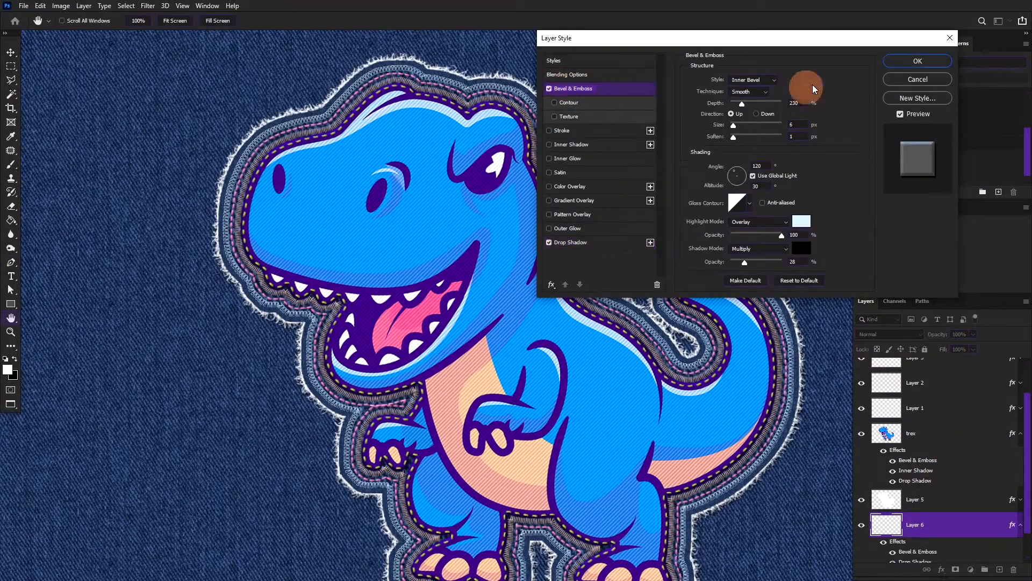
pyautogui.click(906, 65)
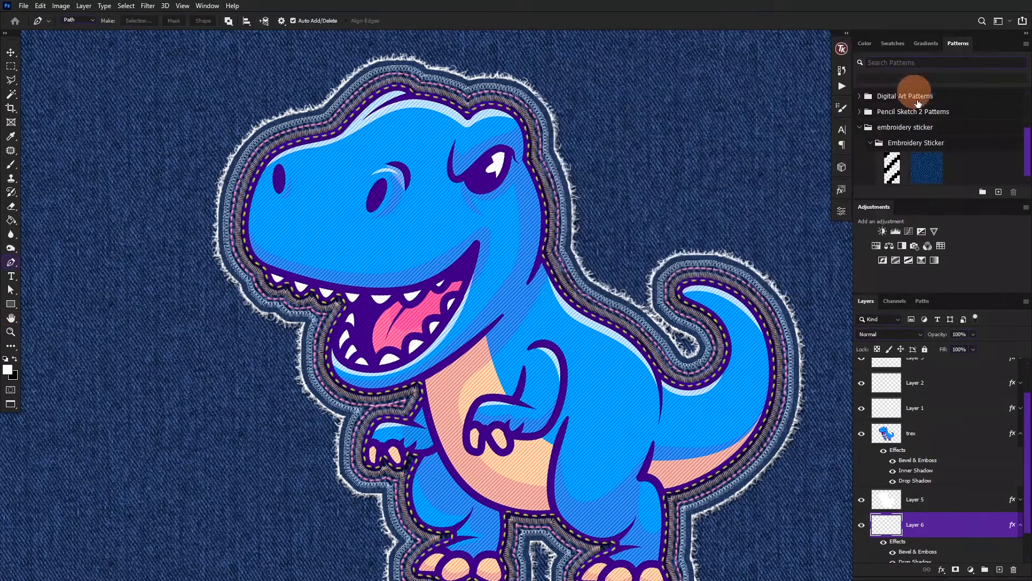
# - Lower Layer 6's opacity to 78%
pyautogui.press('p')
pyautogui.moveTo(942, 336); pyautogui.dragTo(935, 334)
pyautogui.scroll(-5, 640, 215)
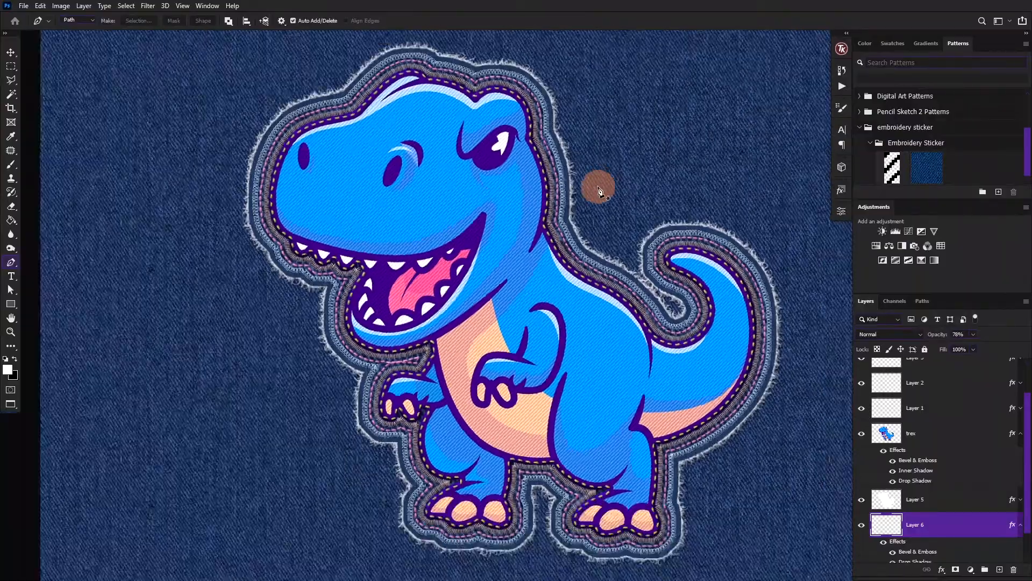